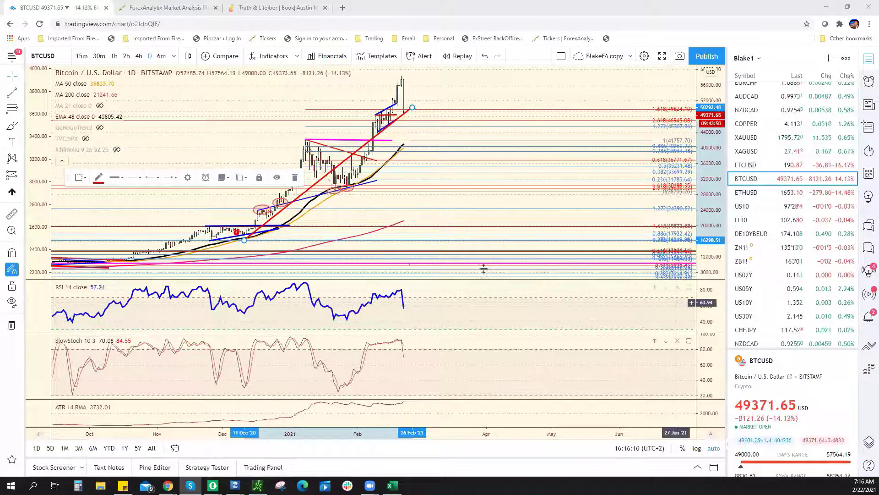
# - Switch the BTCUSD chart to 15-minute candles, then to 4-hour candles
pyautogui.write('15')
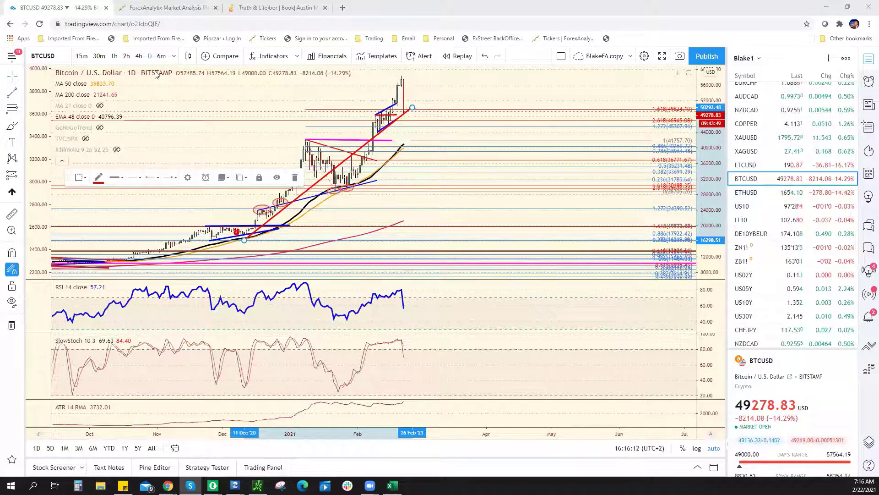
pyautogui.press('Return')
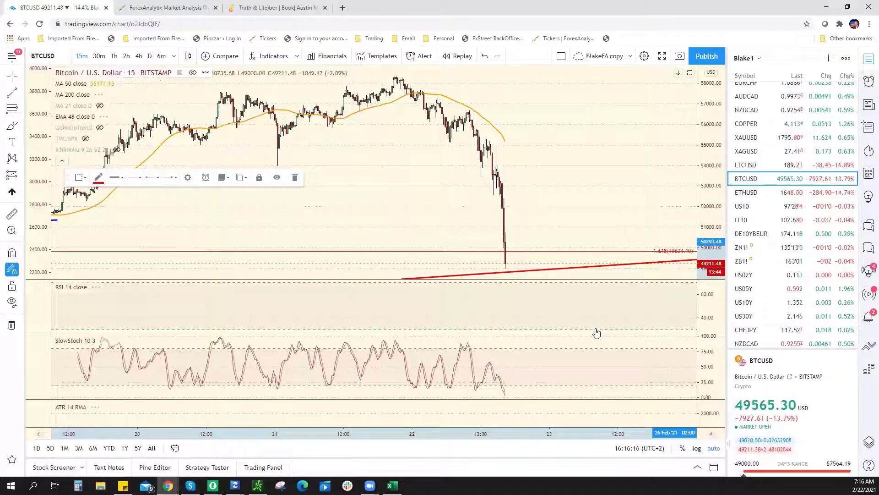
pyautogui.write('4h')
pyautogui.press('Return')
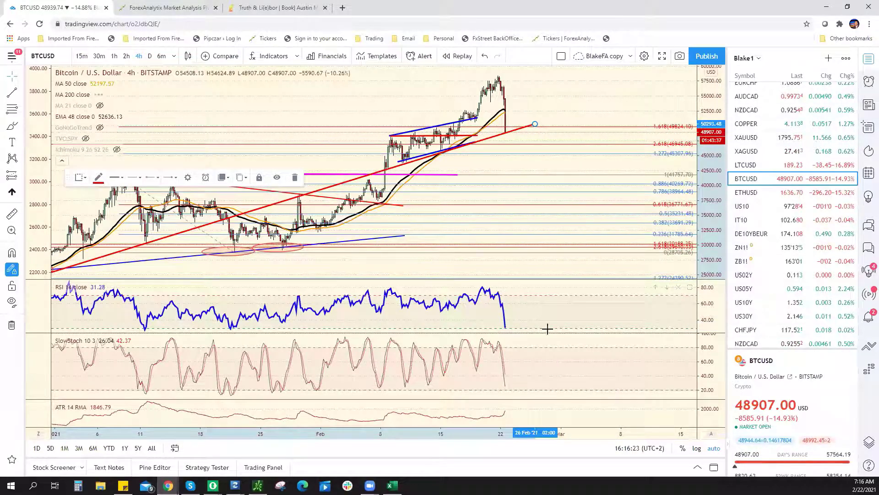
pyautogui.click(513, 289)
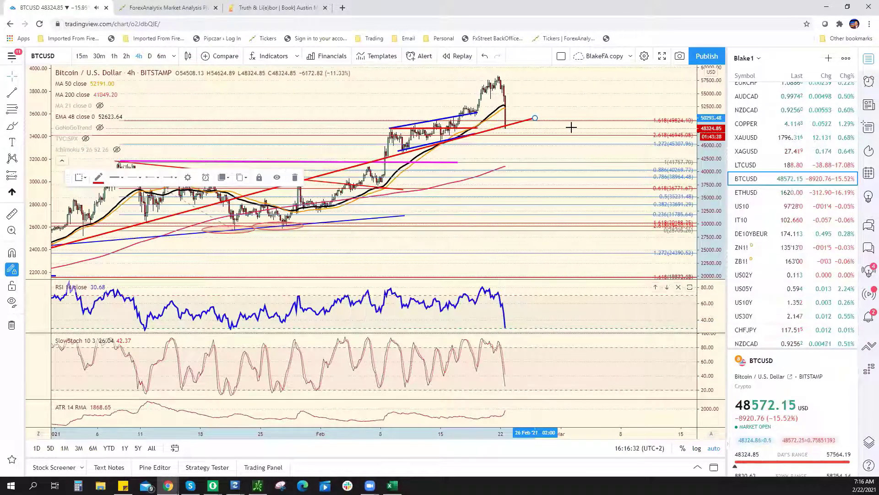
pyautogui.scroll(-3, 518, 293)
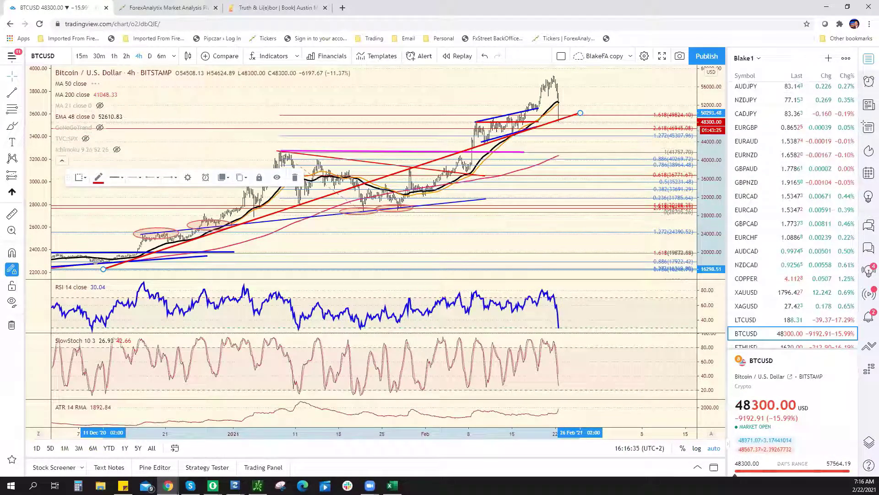
pyautogui.scroll(2, 103, 269)
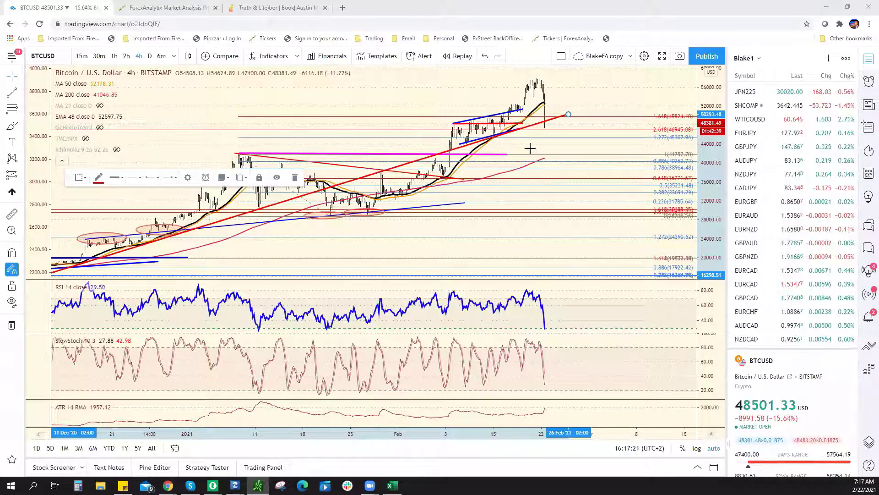
pyautogui.scroll(3, 507, 151)
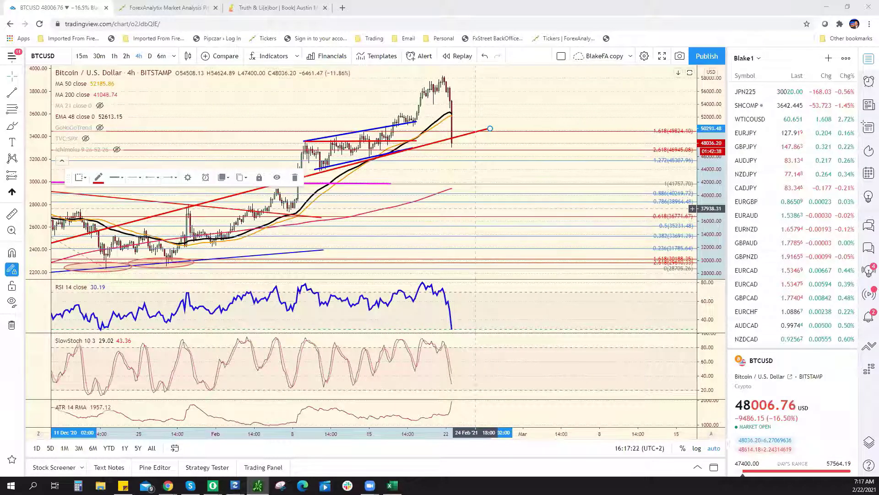
pyautogui.scroll(-2, 476, 209)
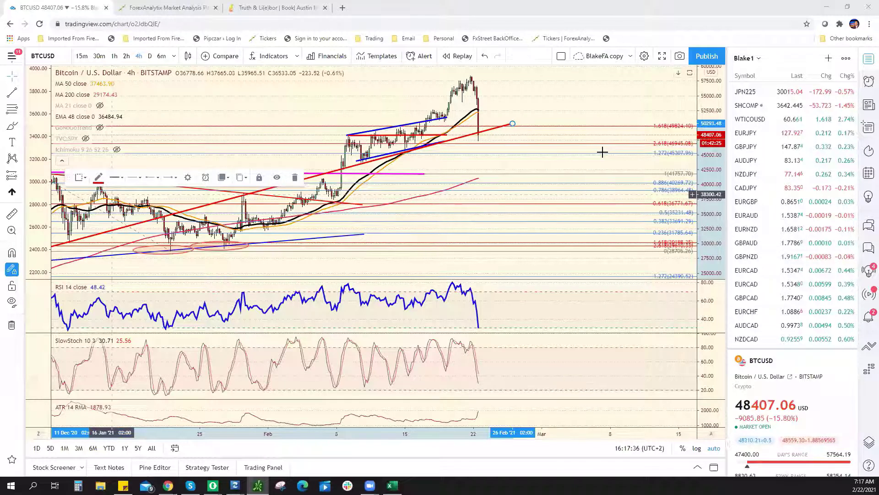
pyautogui.scroll(-2, 602, 152)
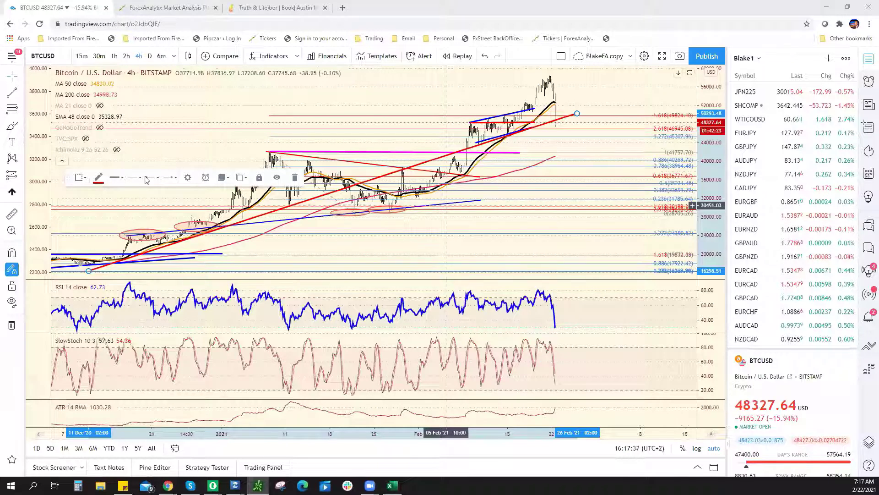
# - Extend the magenta level rightward and draw a Fib retracement from 58191.25 high to 28575.36 low
pyautogui.moveTo(520, 152); pyautogui.dragTo(603, 152)
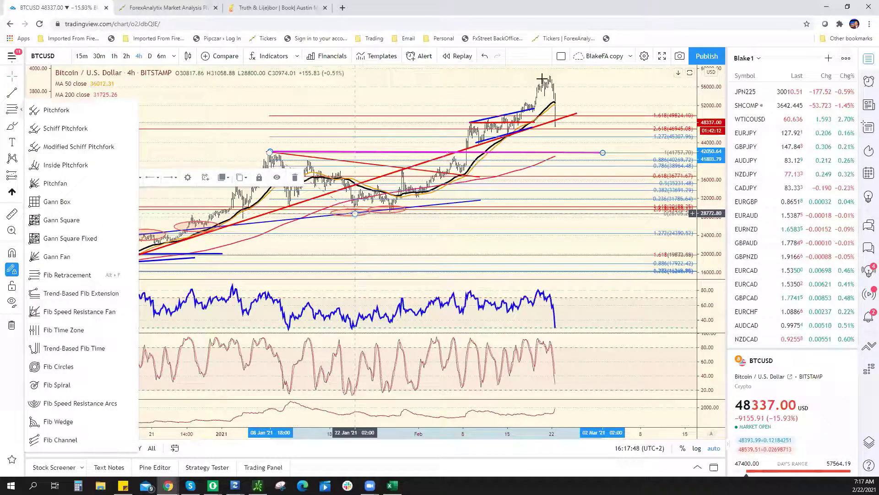
pyautogui.click(563, 137)
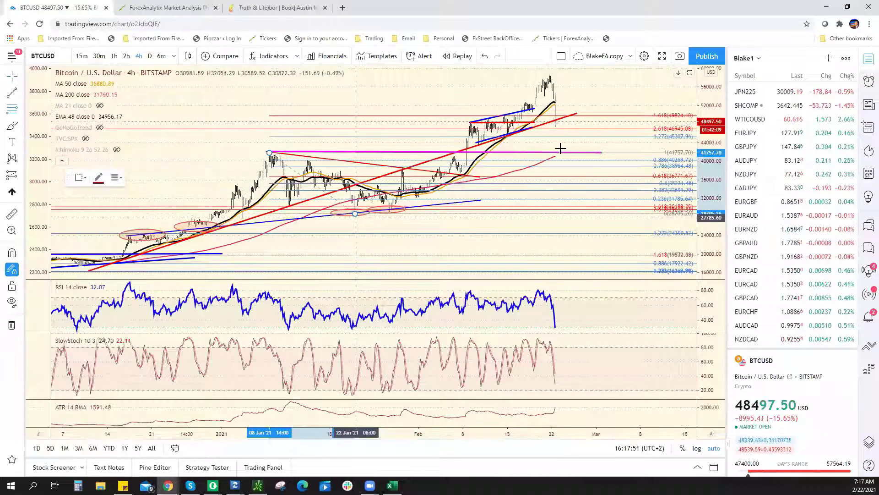
pyautogui.click(554, 134)
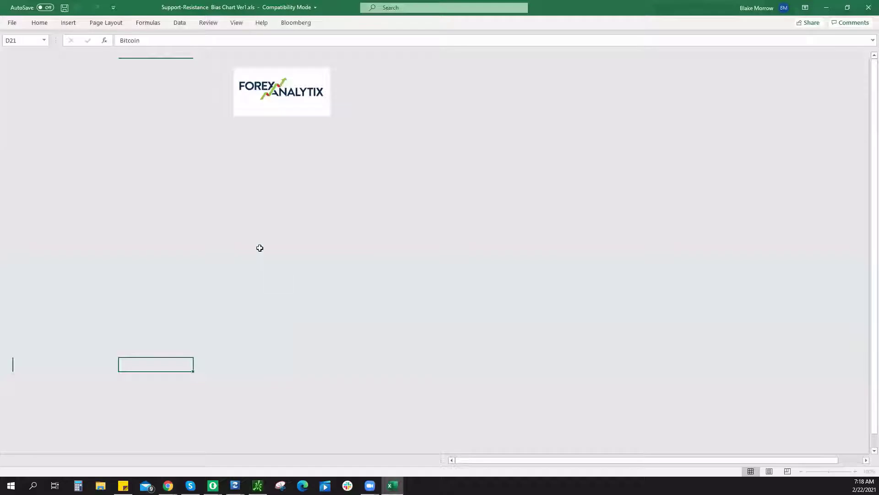
# - Enter 43380 as Bitcoin's support in cell E21, then return to the TradingView chart
pyautogui.click(256, 364)
pyautogui.write('43380')
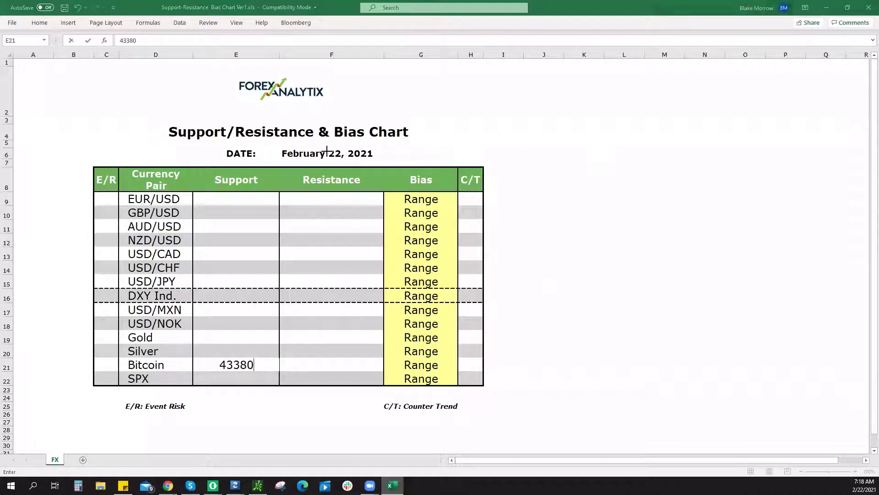
pyautogui.hotkey('alt', 'Tab')
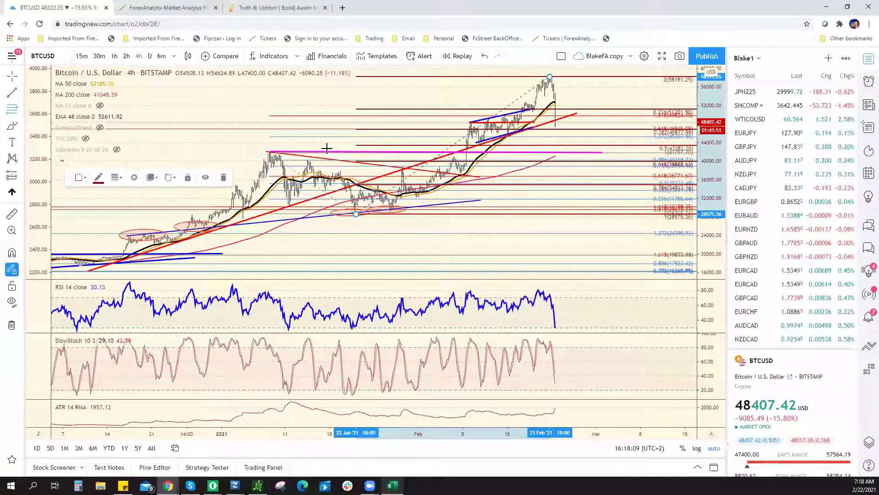
# - Zoom into the BTCUSD chart to read its resistance level
pyautogui.scroll(3, 326, 148)
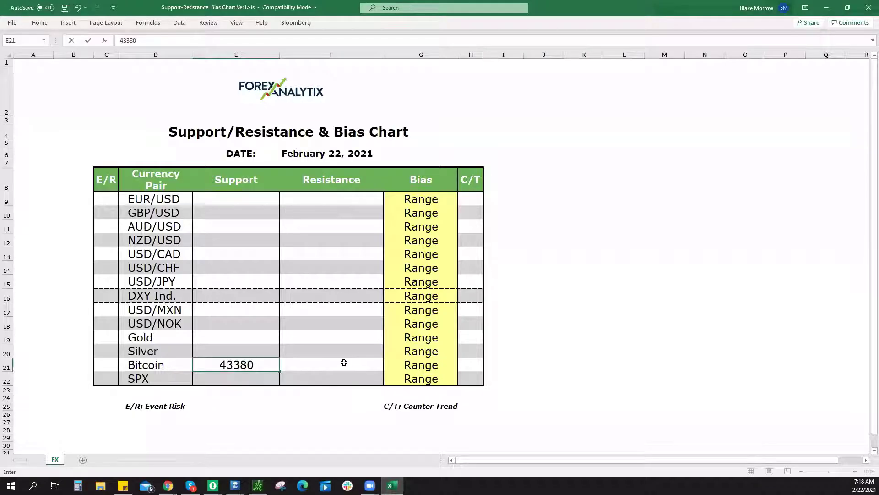
# - Enter 53800 as Bitcoin's resistance in F21 and set its G21 bias to Bullish
pyautogui.click(344, 362)
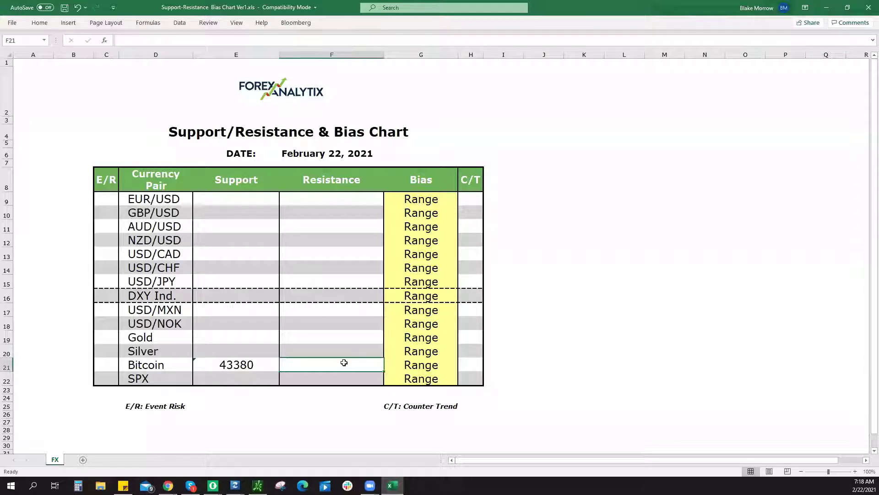
pyautogui.write('538')
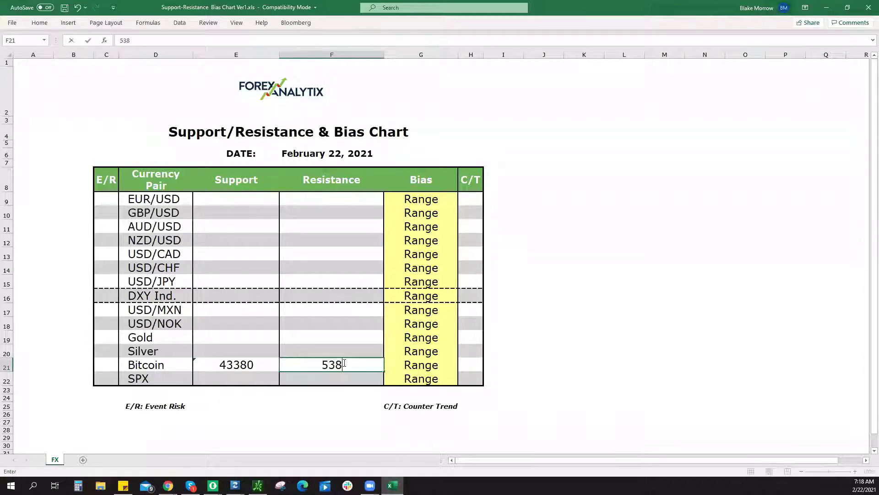
pyautogui.write('00')
pyautogui.click(410, 360)
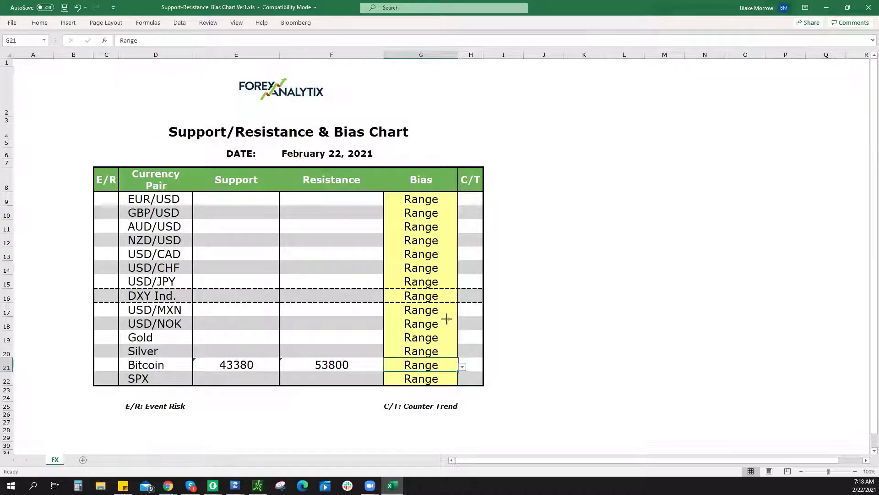
pyautogui.hotkey('alt', 'Down')
pyautogui.press('Down')
pyautogui.press('Return')
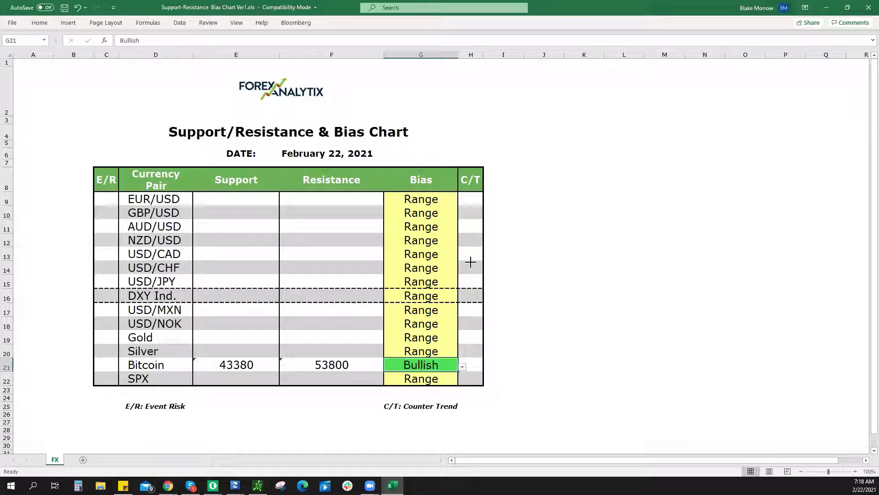
pyautogui.hotkey('alt', 'Tab')
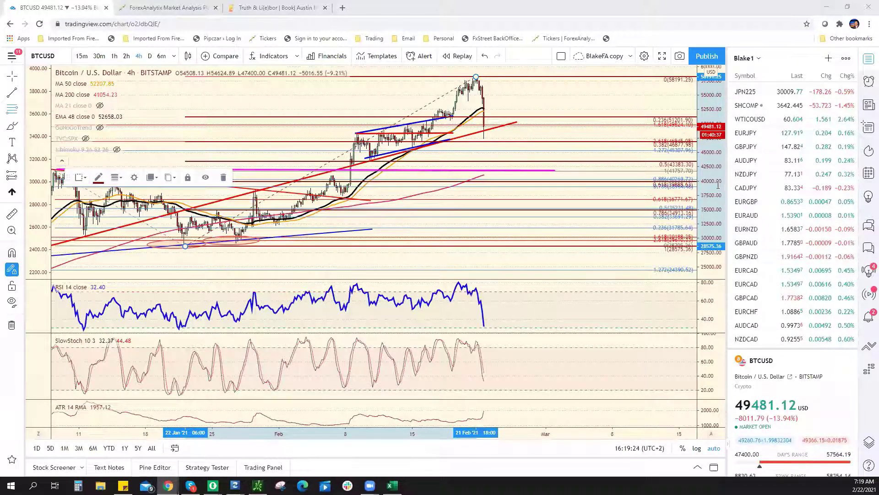
pyautogui.hotkey('ctrl', 'Tab')
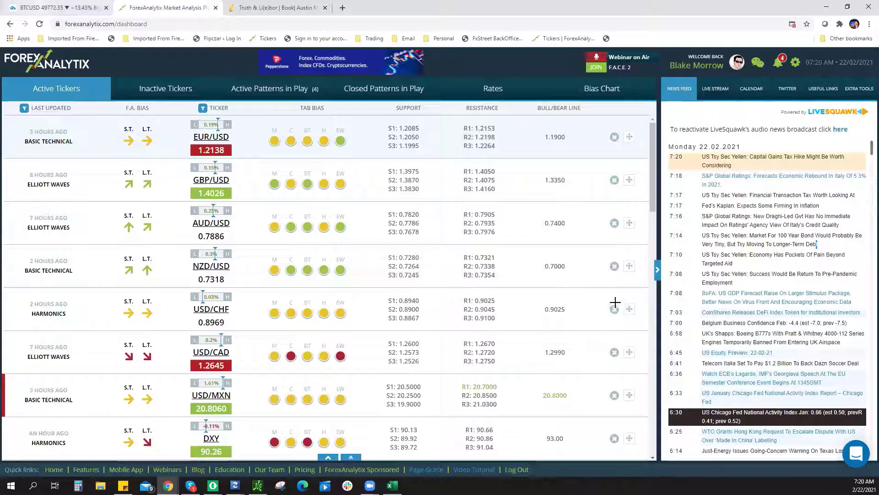
pyautogui.hotkey('ctrl', '1')
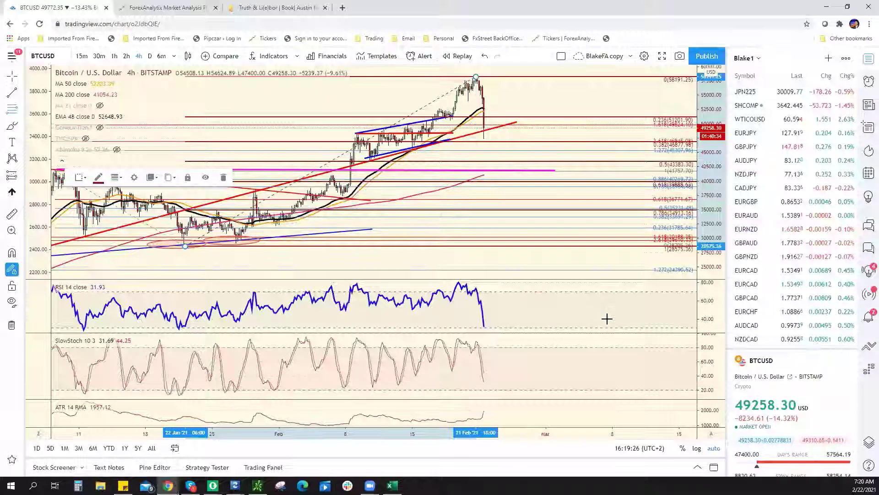
pyautogui.scroll(-2, 606, 319)
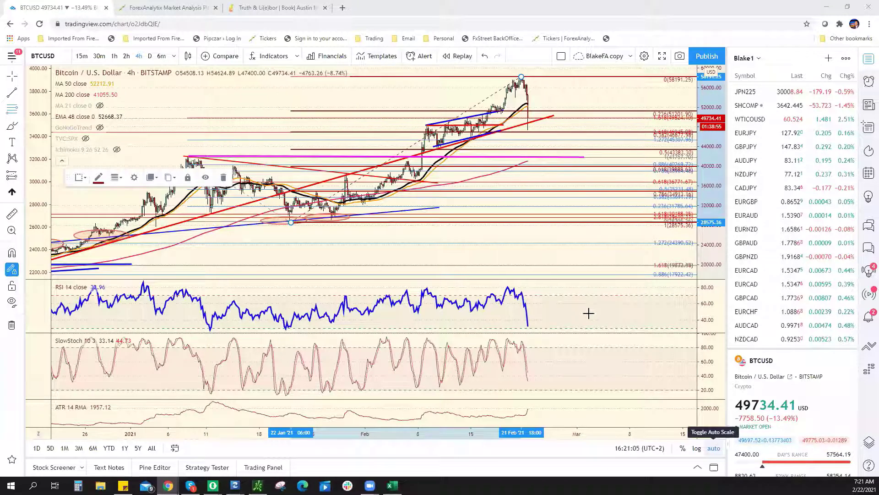
pyautogui.scroll(2, 589, 313)
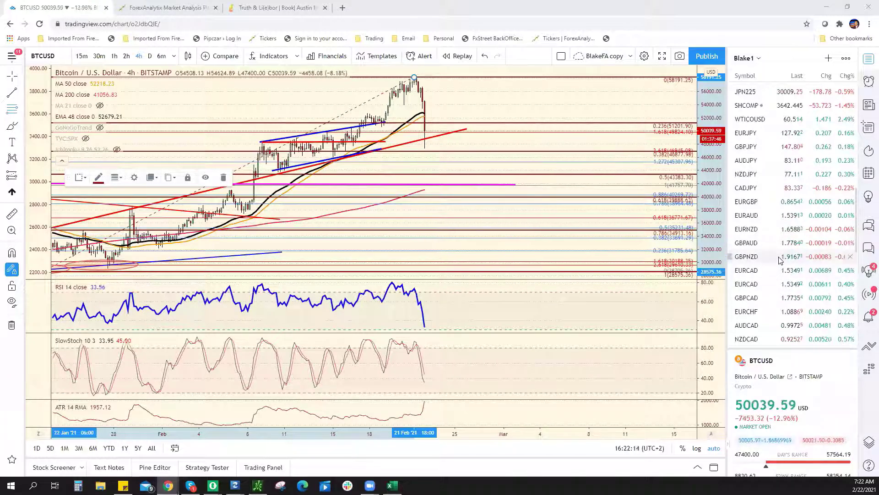
# - Bring up the US10Y yield chart, then the US30Y yield chart from the watchlist
pyautogui.scroll(3, 780, 256)
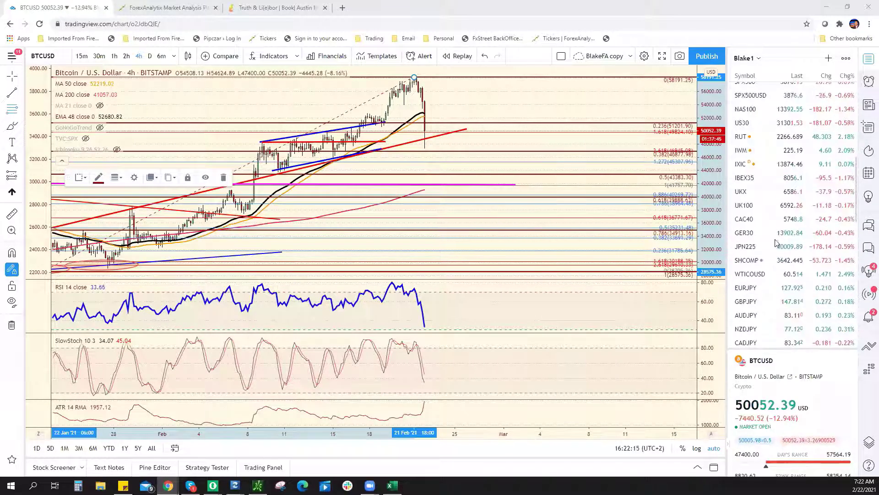
pyautogui.scroll(5, 788, 236)
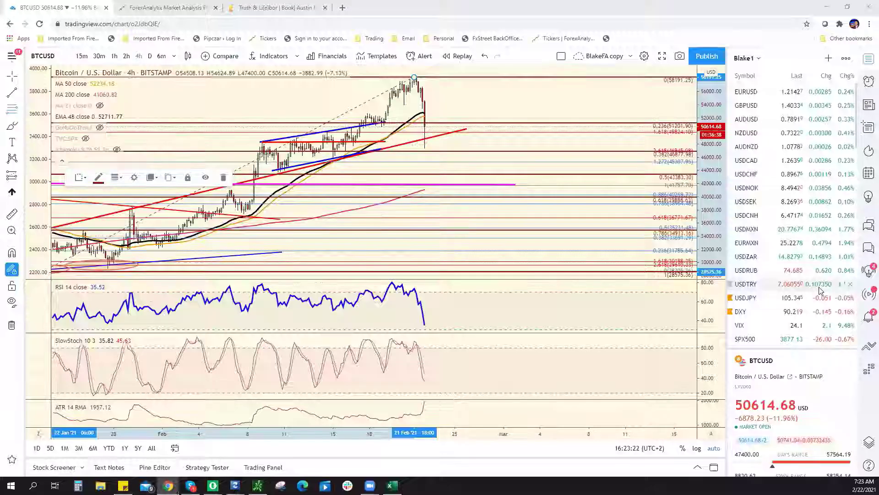
pyautogui.scroll(-3, 820, 293)
pyautogui.scroll(-5, 819, 295)
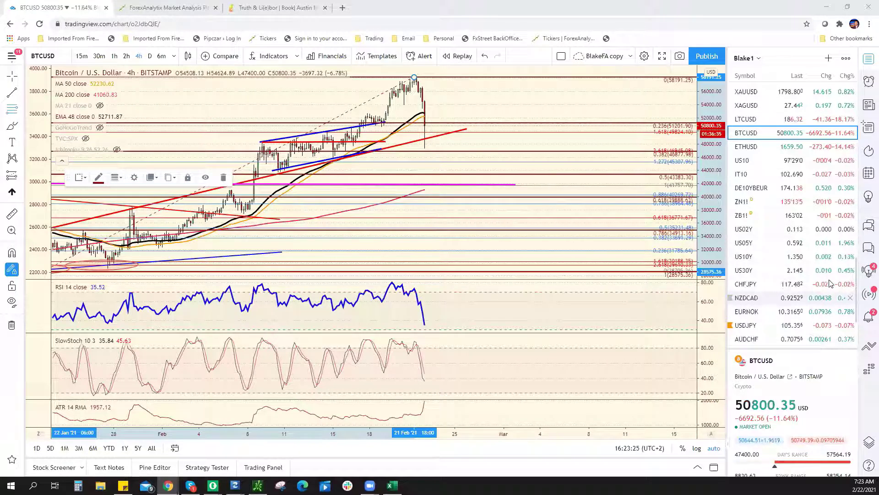
pyautogui.click(822, 257)
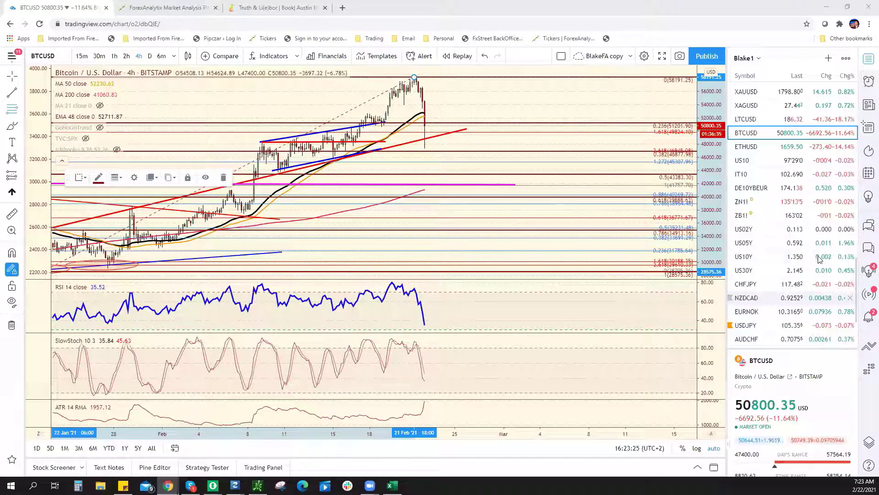
pyautogui.click(858, 270)
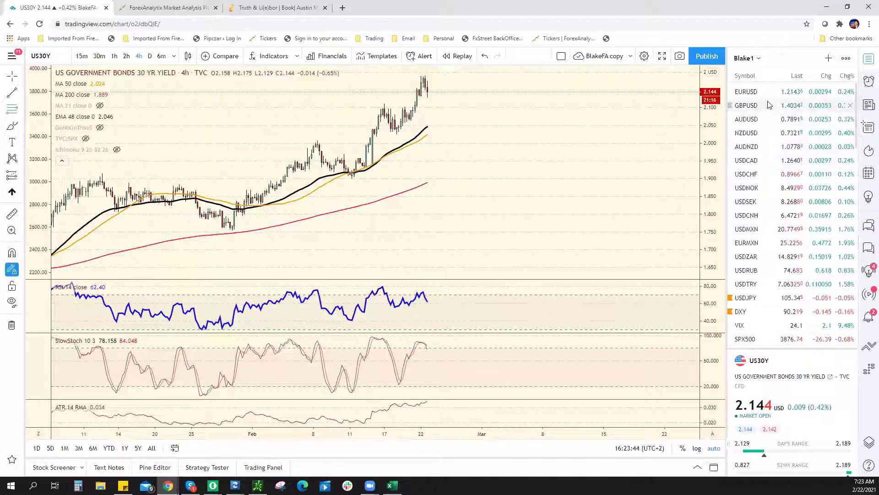
# - Open EURUSD from the watchlist, step to GBPUSD, then back to EURUSD
pyautogui.click(747, 91)
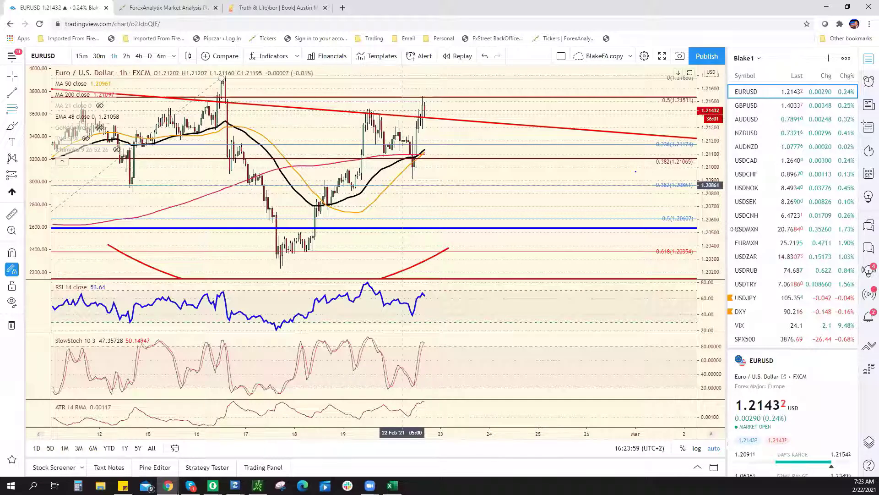
pyautogui.press('Down')
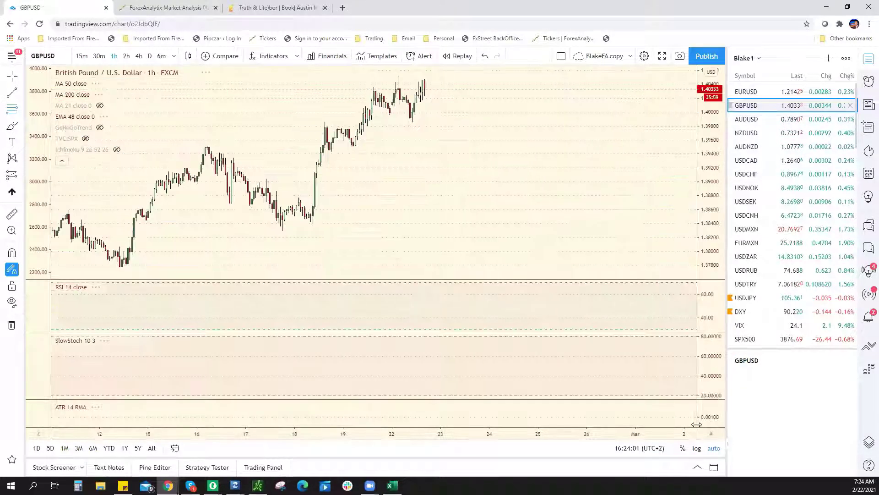
pyautogui.press('Up')
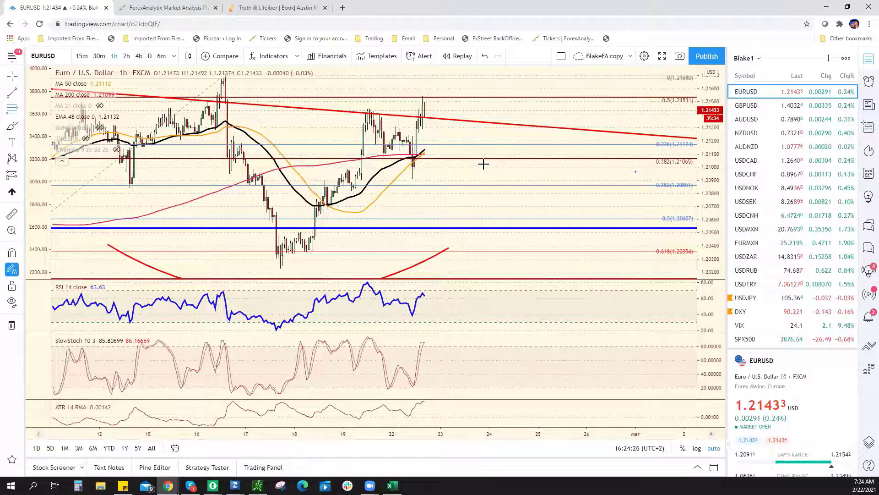
# - Switch the EURUSD chart to the 4-hour timeframe
pyautogui.press('4')
pyautogui.press('h')
pyautogui.press('Return')
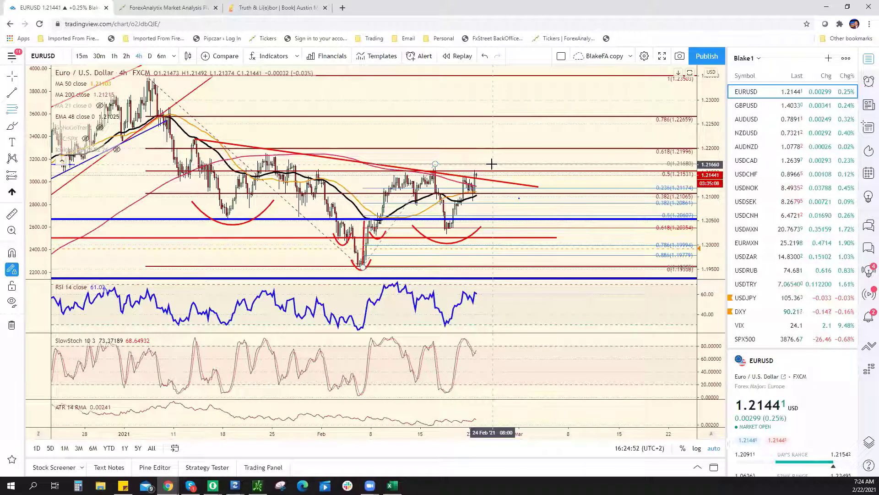
# - Raise the red descending trendline's right end so it extends higher toward March
pyautogui.click(492, 181)
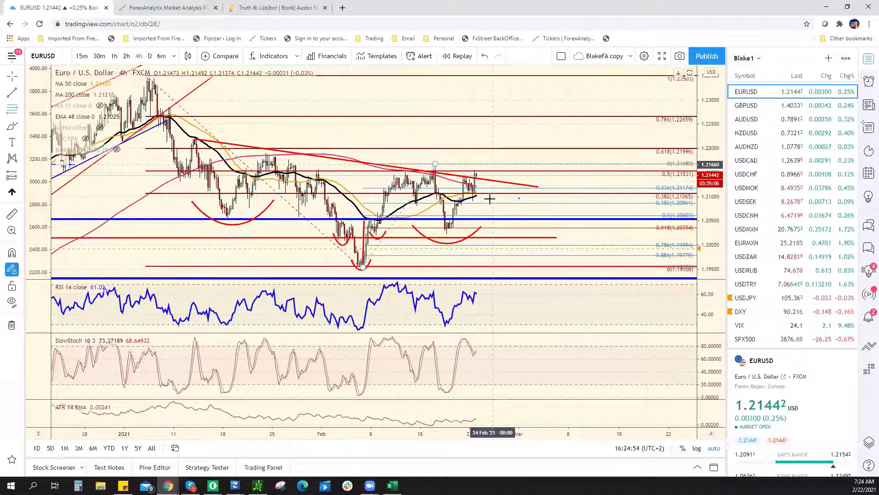
pyautogui.click(503, 245)
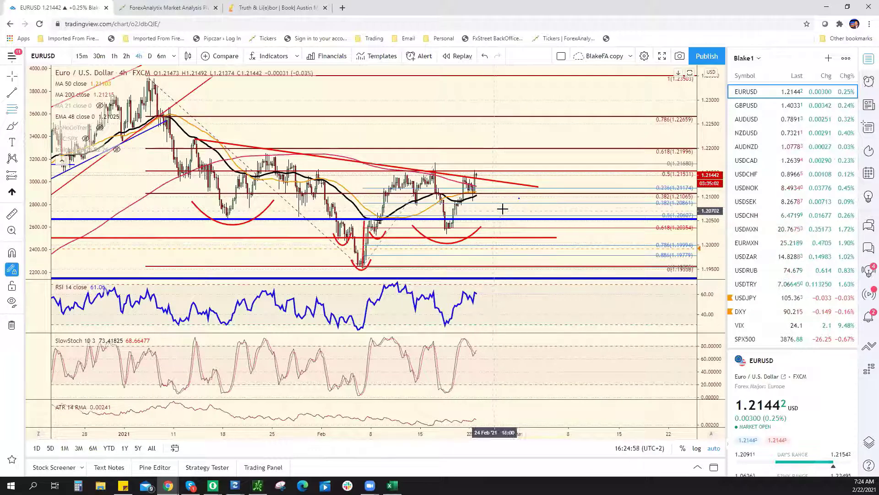
pyautogui.click(579, 205)
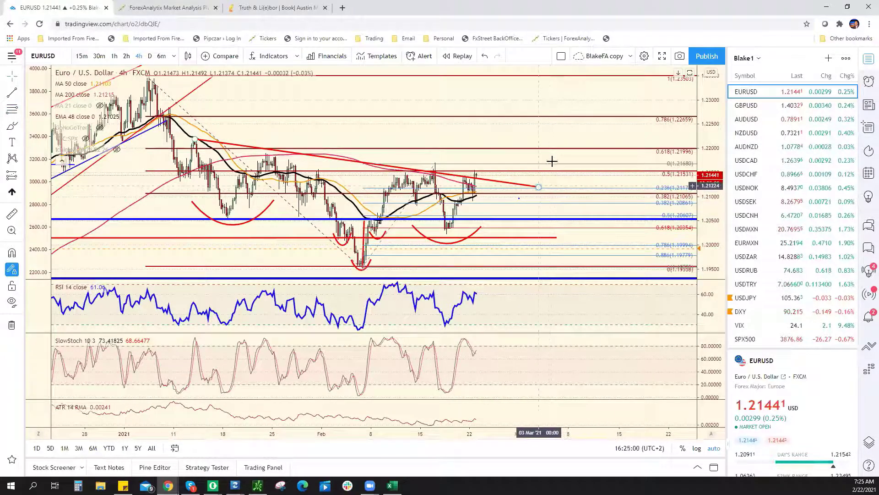
pyautogui.moveTo(538, 187); pyautogui.dragTo(549, 173)
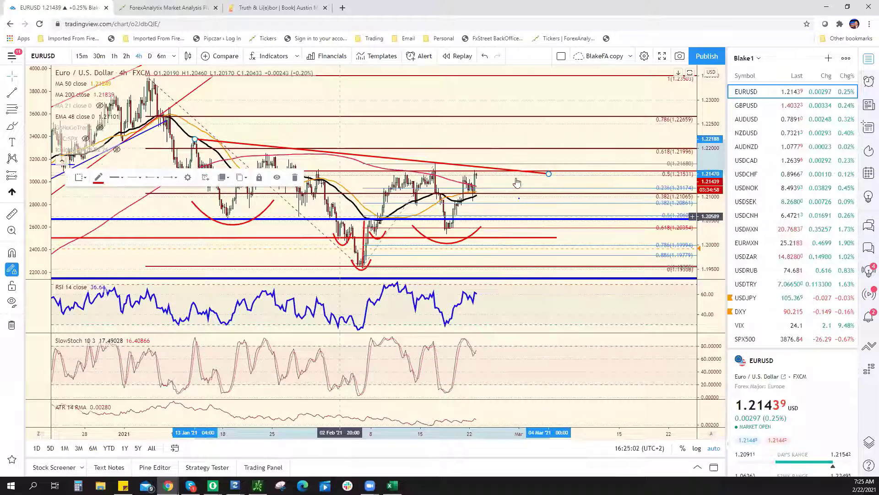
pyautogui.scroll(-2, 545, 259)
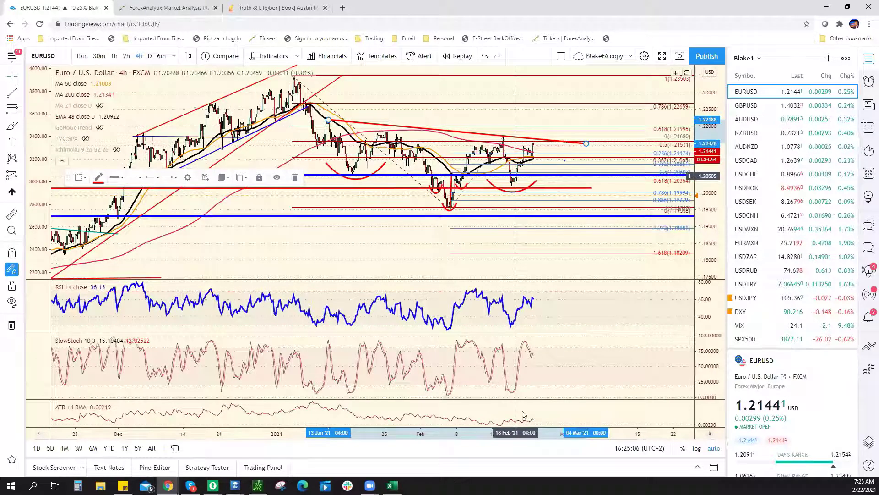
# - Record EUR/USD resistance 1.2170* and support 1.2090 in Excel, checking the chart in between
pyautogui.hotkey('alt', 'Tab')
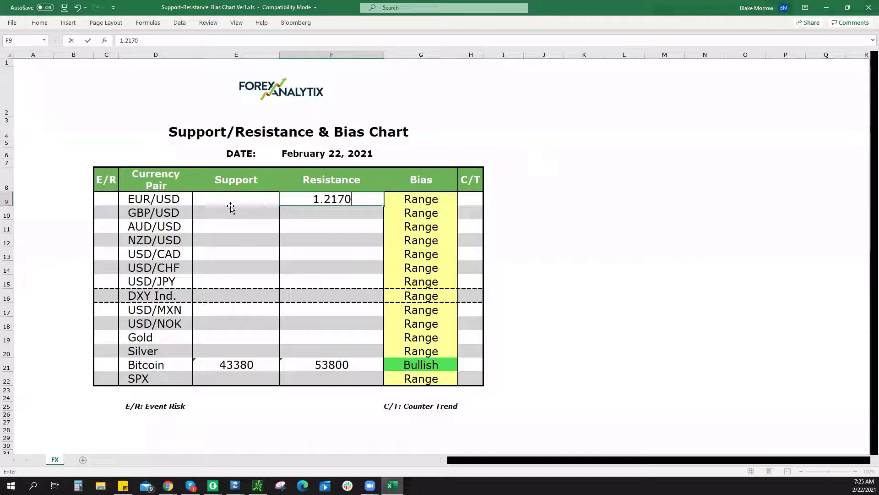
pyautogui.hotkey('alt', 'Tab')
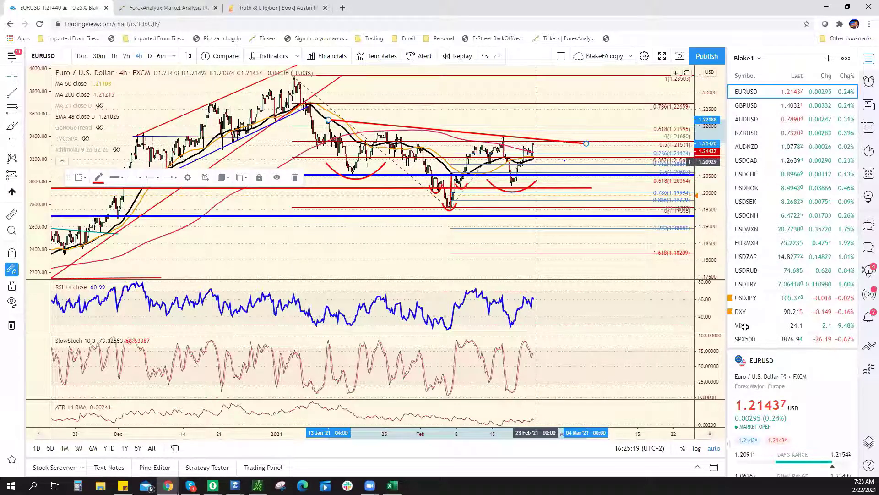
pyautogui.hotkey('alt', 'Tab')
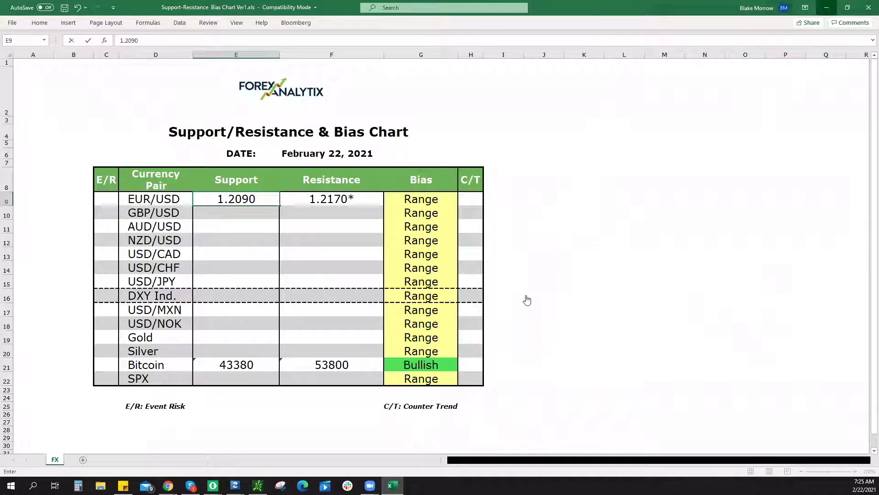
pyautogui.hotkey('alt', 'Tab')
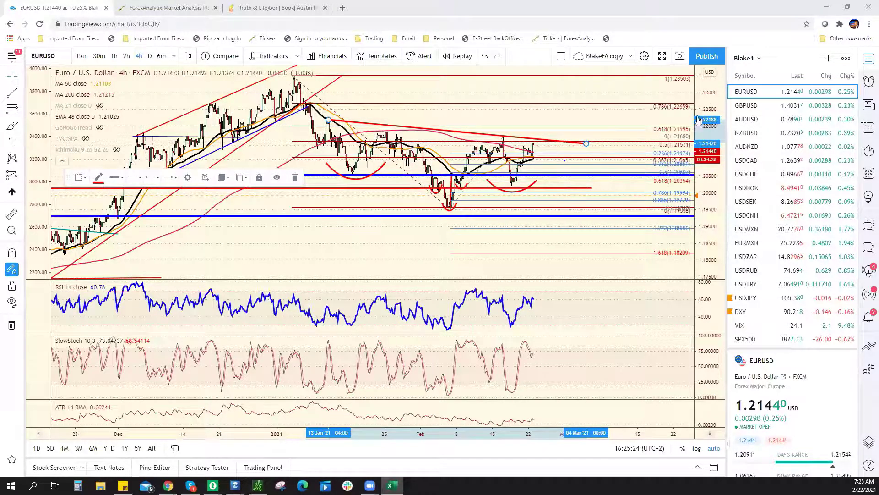
# - Show the GBPUSD chart on the daily timeframe
pyautogui.press('Down')
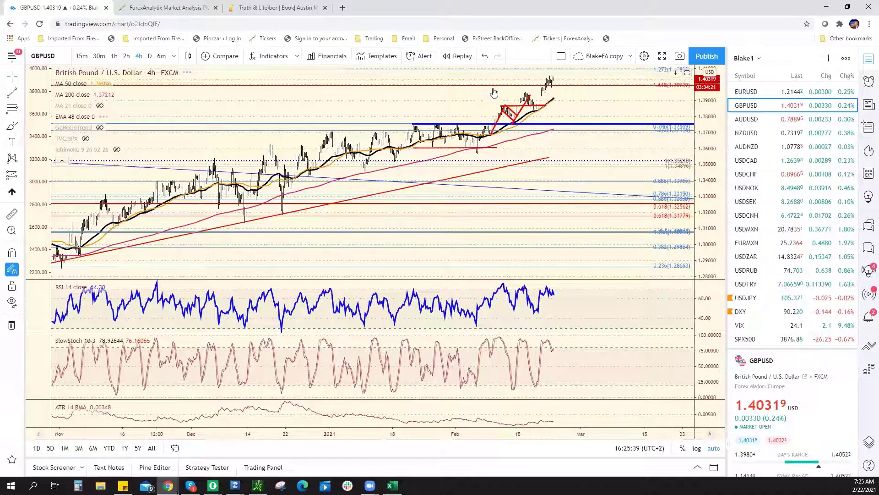
pyautogui.scroll(3, 492, 89)
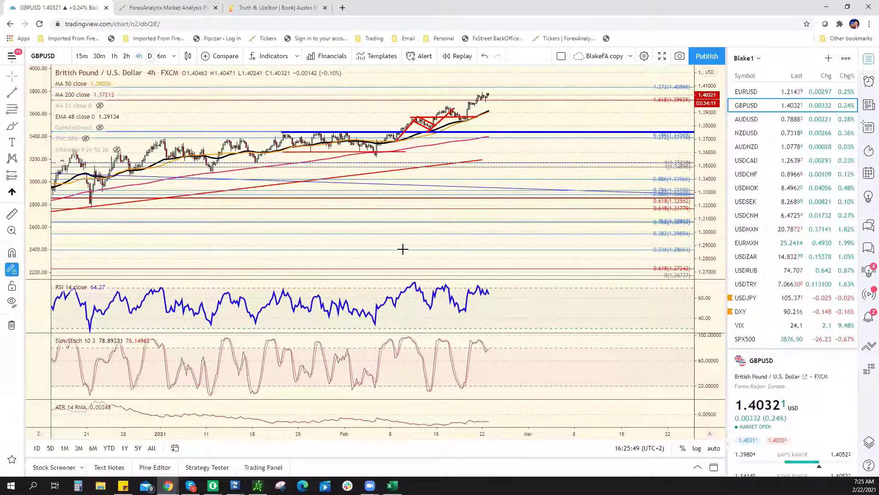
pyautogui.write('1D')
pyautogui.press('Return')
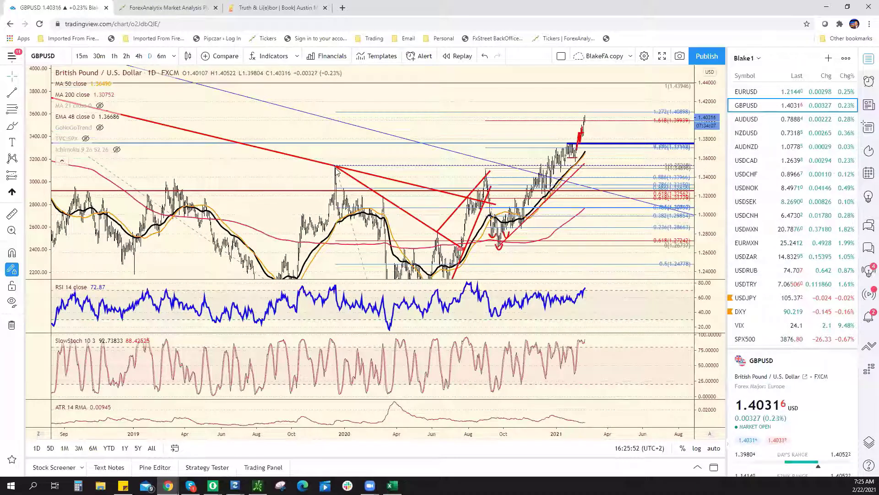
# - Move the GBPUSD Fibonacci retracement anchor to 13 Dec '19
pyautogui.click(335, 167)
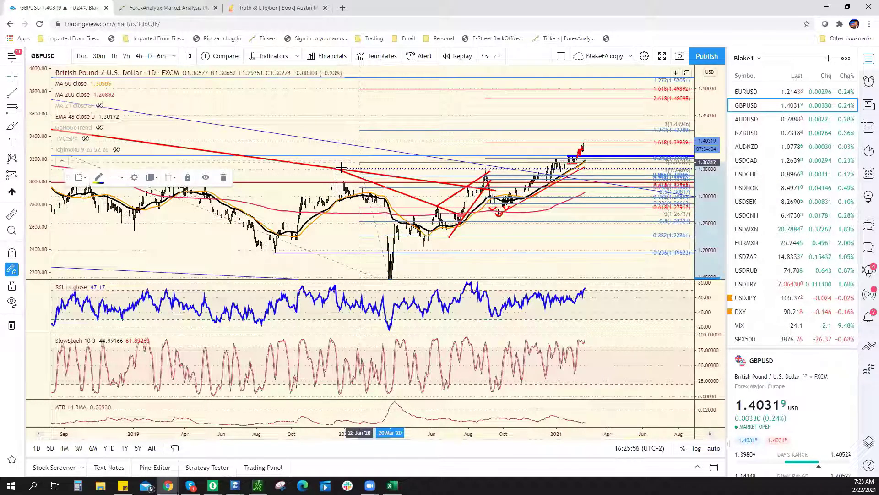
pyautogui.moveTo(339, 168); pyautogui.dragTo(340, 167)
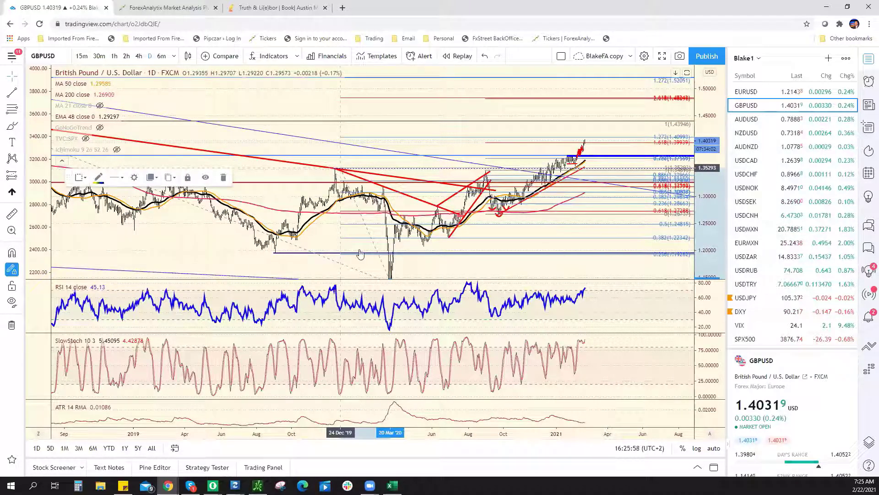
pyautogui.press('Left')
pyautogui.press('Left')
pyautogui.press('Left')
pyautogui.press('Left')
pyautogui.press('Left')
pyautogui.press('Left')
pyautogui.press('Left')
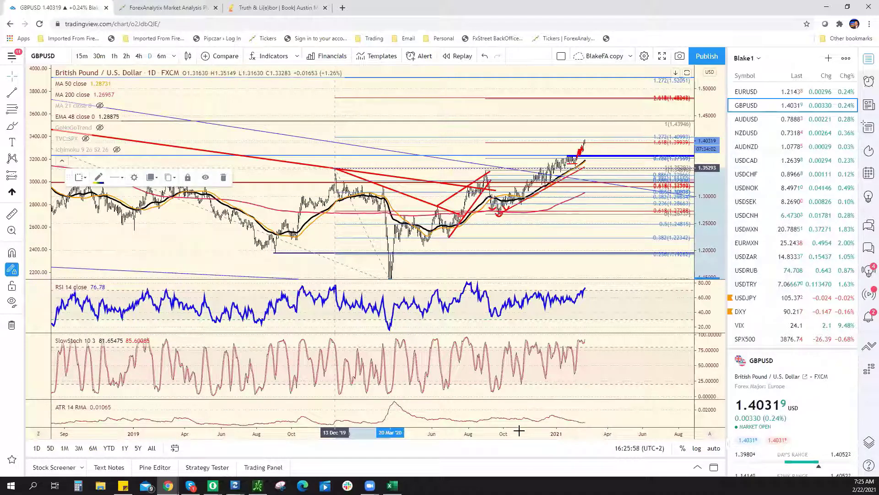
pyautogui.click(694, 158)
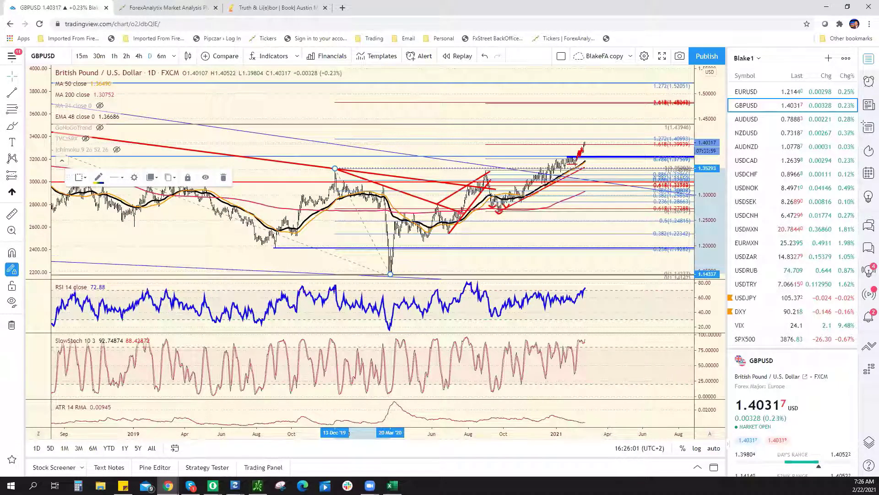
# - Return GBPUSD to the 4-hour timeframe and bring the Excel bias sheet forward
pyautogui.write('4h')
pyautogui.press('Return')
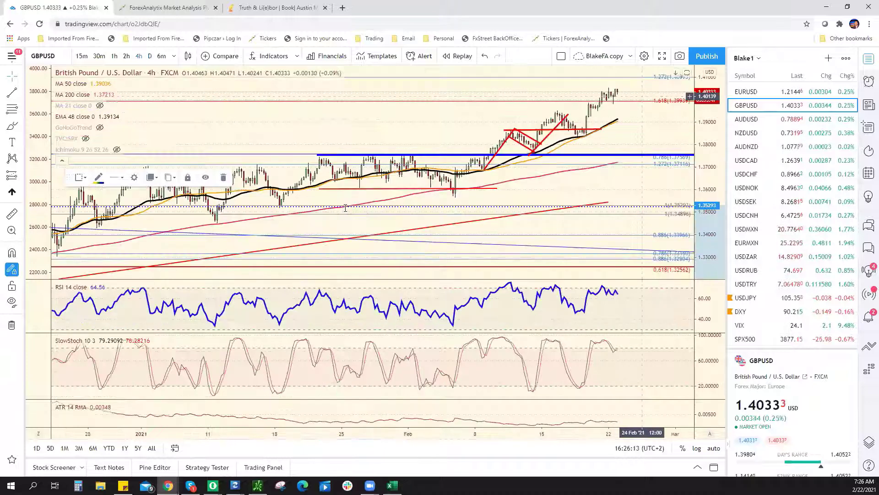
pyautogui.hotkey('alt', 'Tab')
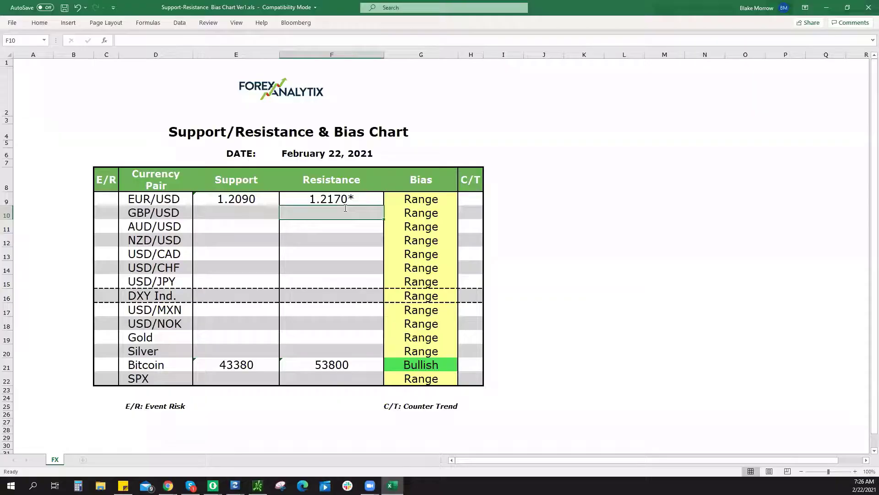
# - Enter GBP/USD resistance 1.4100* and set its bias to Bullish, then return to the GBPUSD chart
pyautogui.write('1.4100*')
pyautogui.press('Tab')
pyautogui.click(462, 215)
pyautogui.click(447, 222)
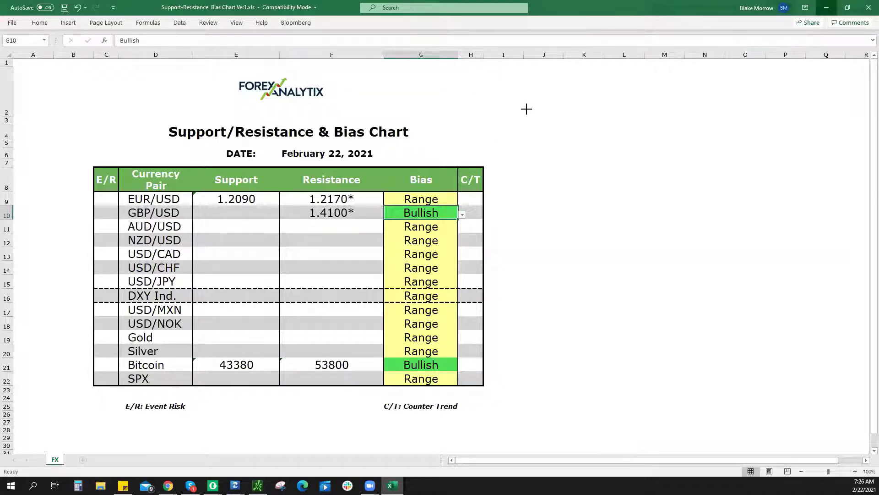
pyautogui.hotkey('alt', 'Tab')
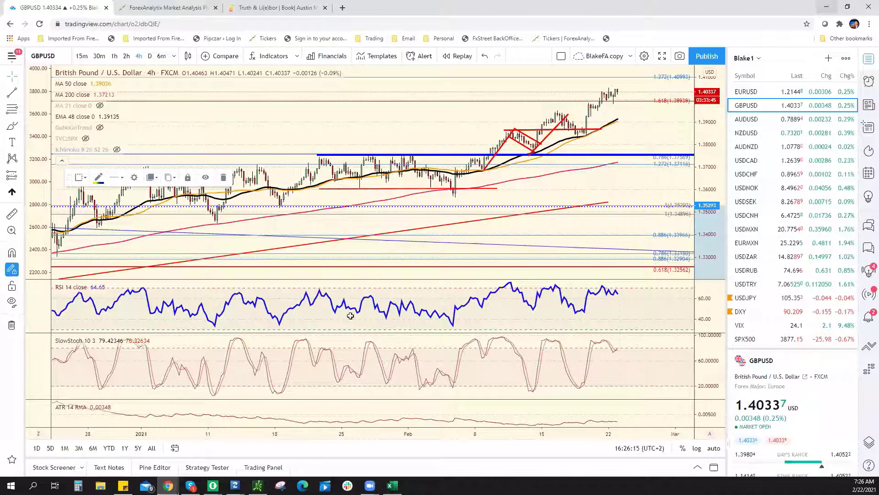
# - Record 1.3950 as GBP/USD support in Excel, then load AUDUSD from the watchlist
pyautogui.hotkey('alt', 'Tab')
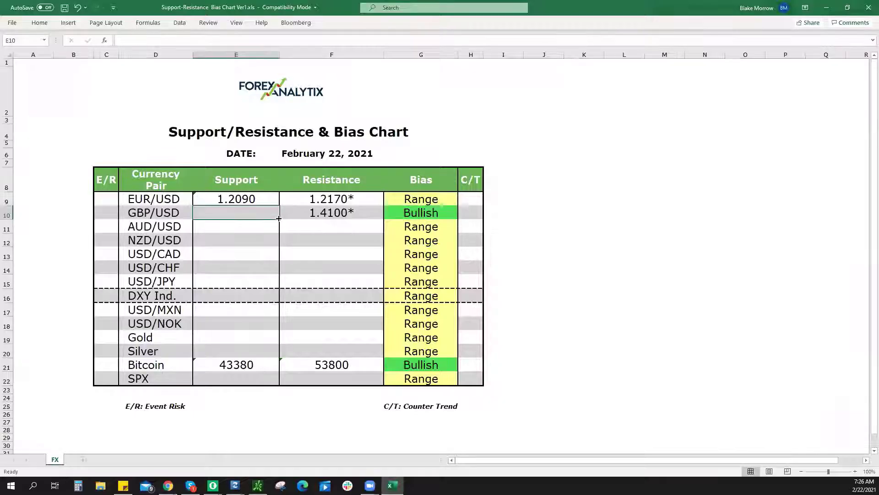
pyautogui.write('1.3950')
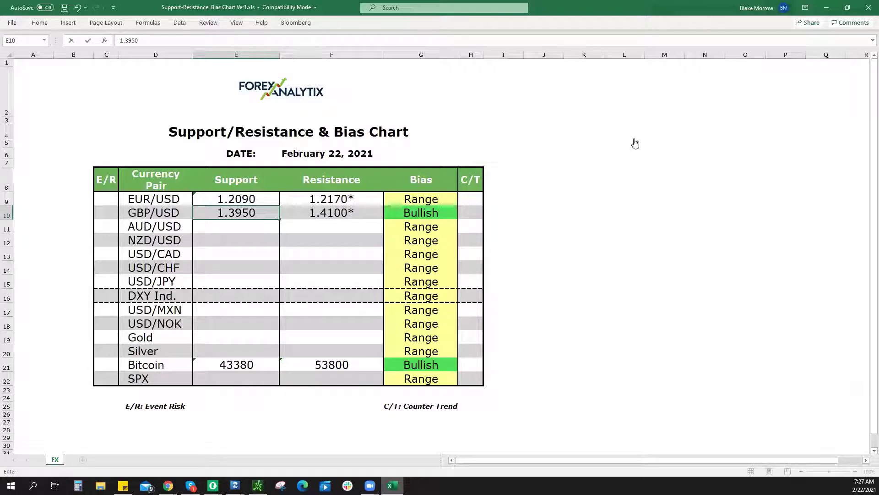
pyautogui.hotkey('alt', 'Tab')
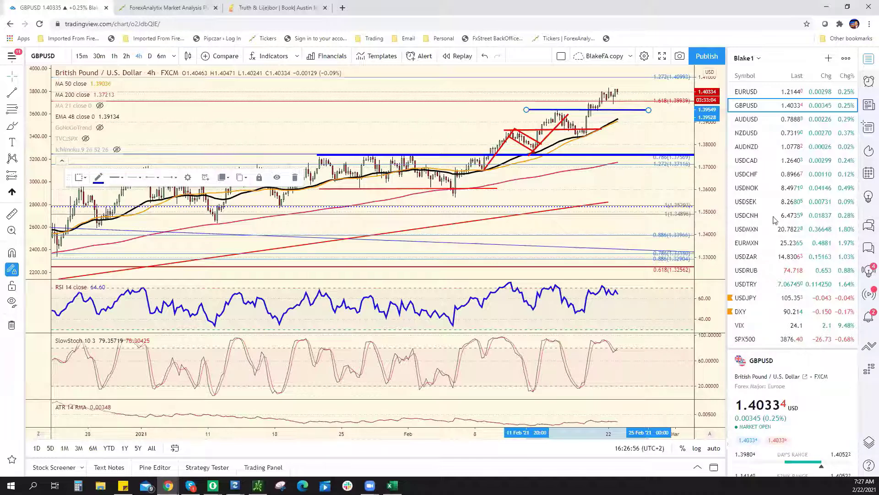
pyautogui.press('Down')
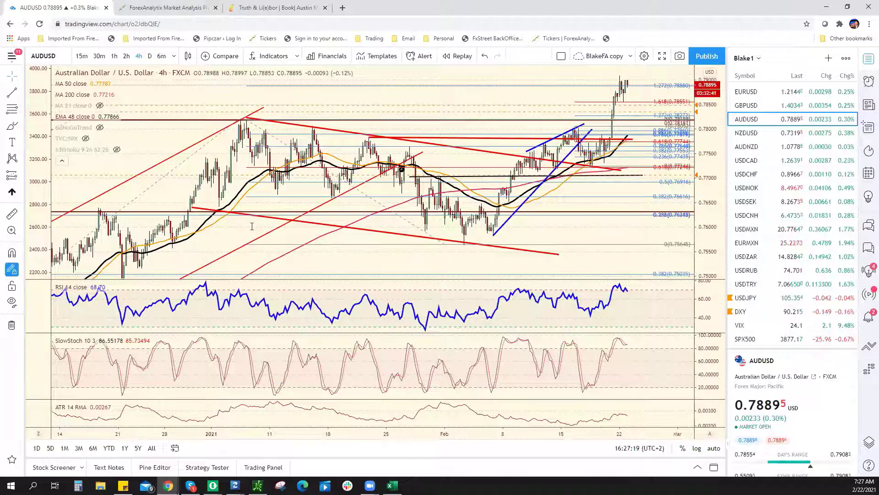
# - Enter AUD/USD support .7820** in E11 and set its bias to Bullish
pyautogui.hotkey('alt', 'Tab')
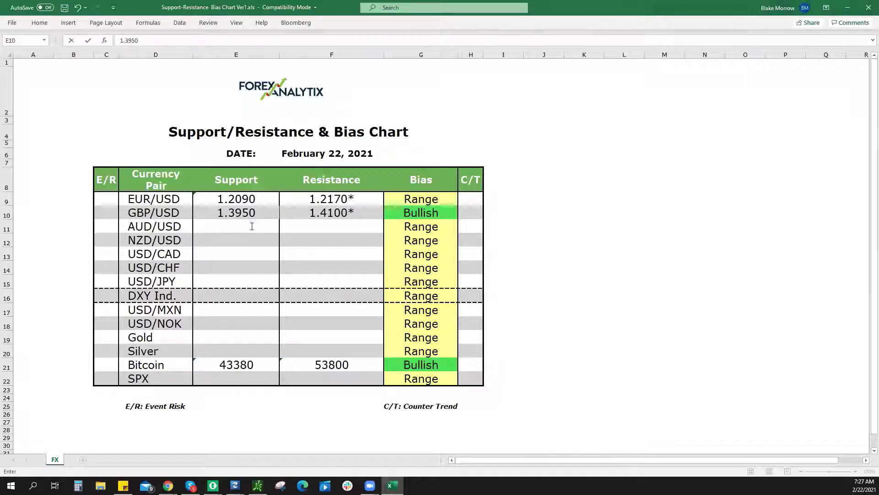
pyautogui.write('.7820**')
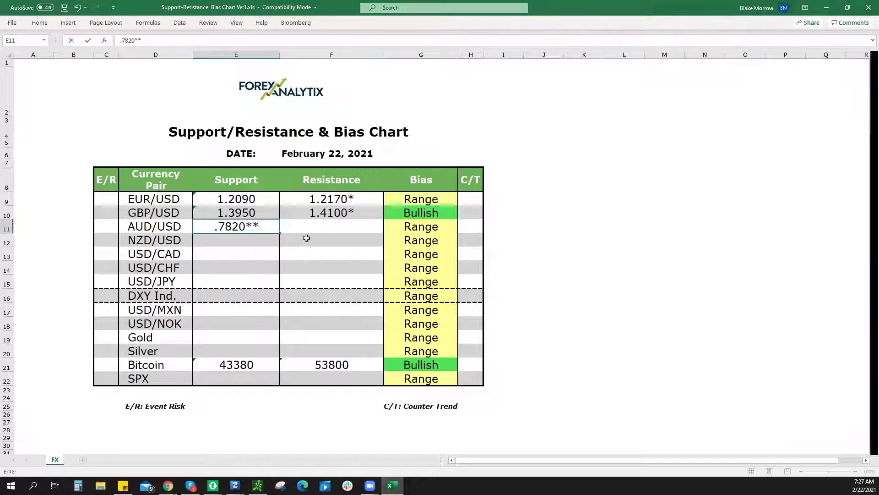
pyautogui.click(451, 225)
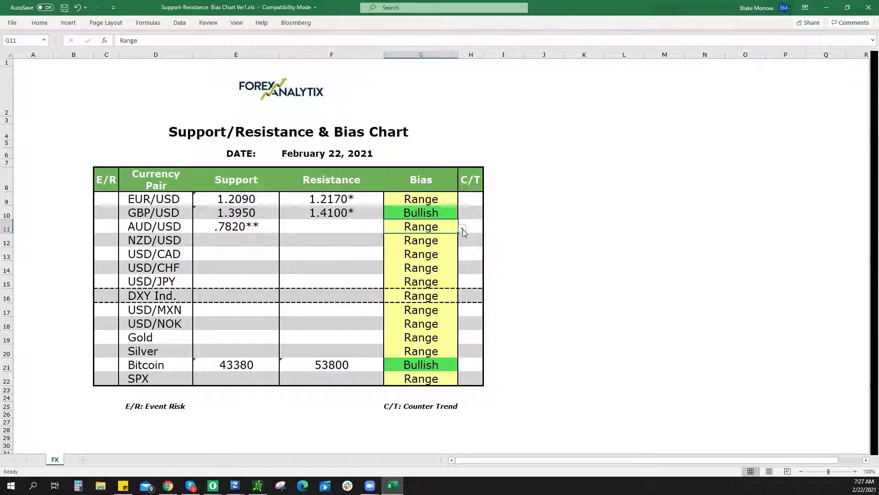
pyautogui.click(462, 228)
pyautogui.click(451, 235)
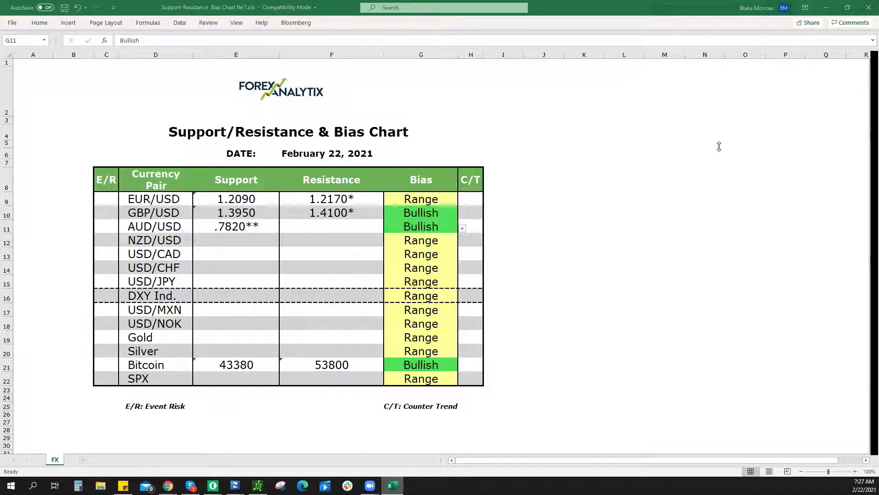
pyautogui.hotkey('alt', 'Tab')
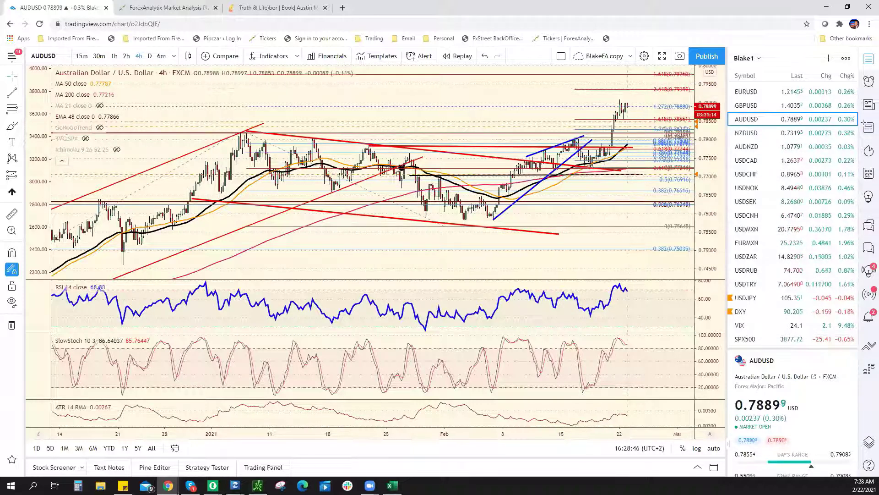
# - Type .7935 into F11 as the AUD/USD resistance
pyautogui.hotkey('alt', 'Tab')
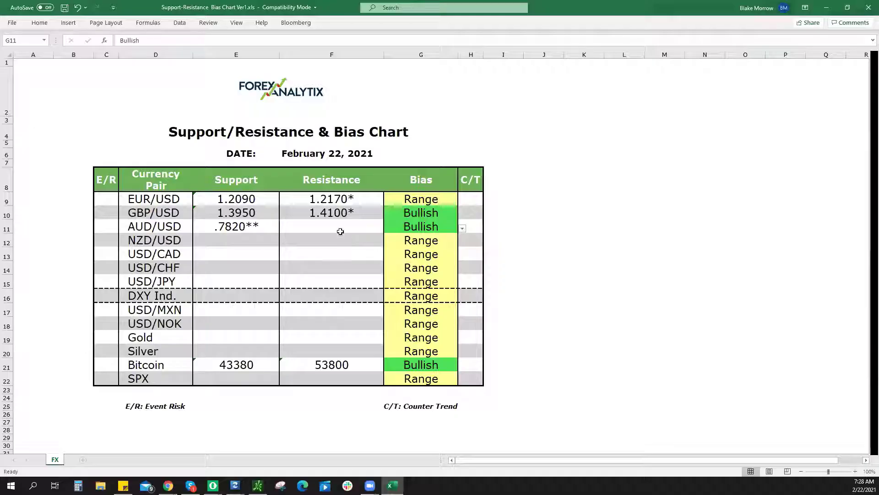
pyautogui.click(342, 228)
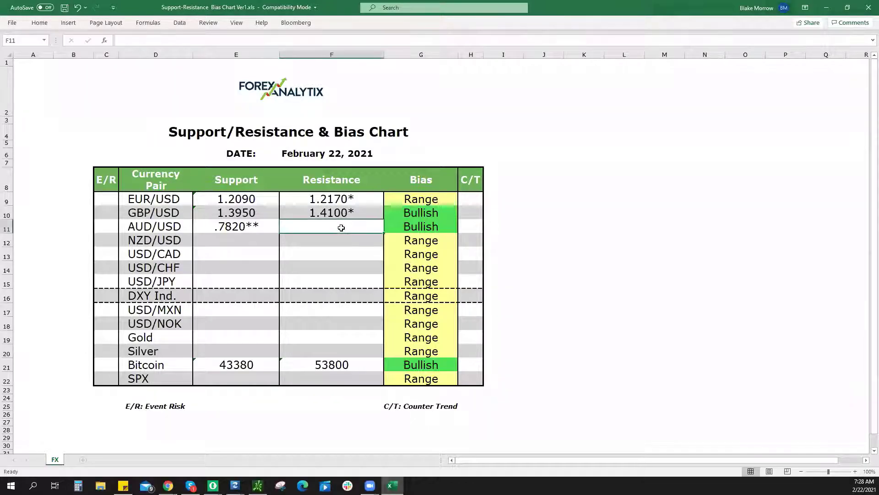
pyautogui.write('.7')
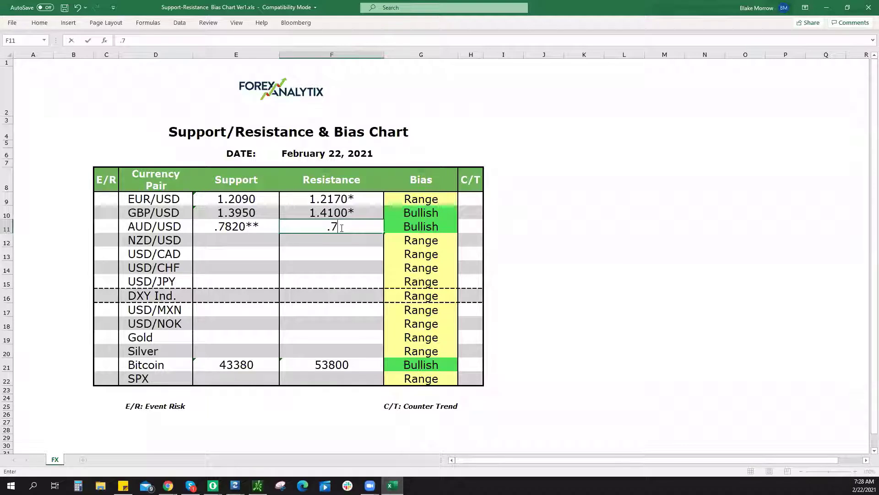
pyautogui.write('935')
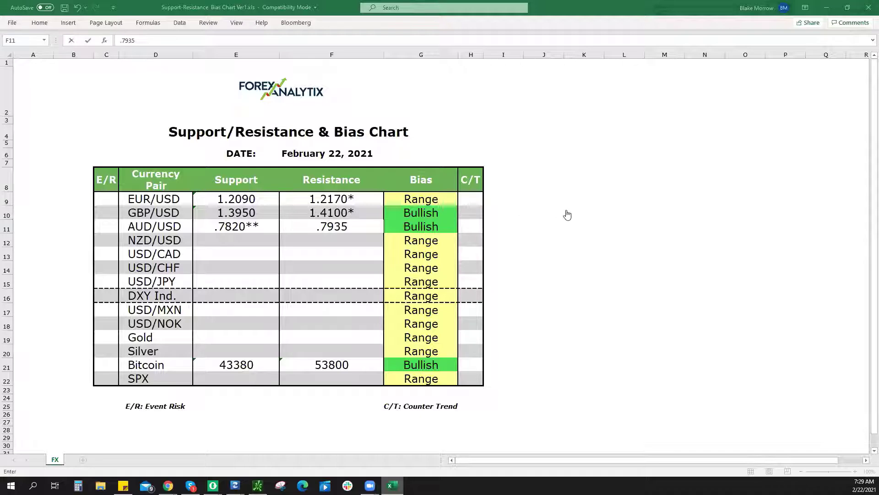
pyautogui.hotkey('alt', 'Tab')
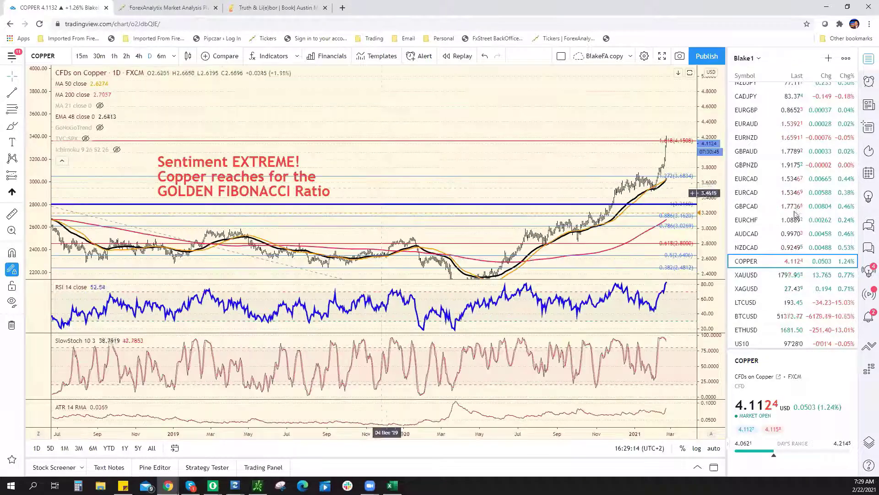
# - Load the NZDUSD chart, zoom in, and switch it to the 4-hour interval
pyautogui.scroll(-5, 796, 205)
pyautogui.scroll(5, 795, 205)
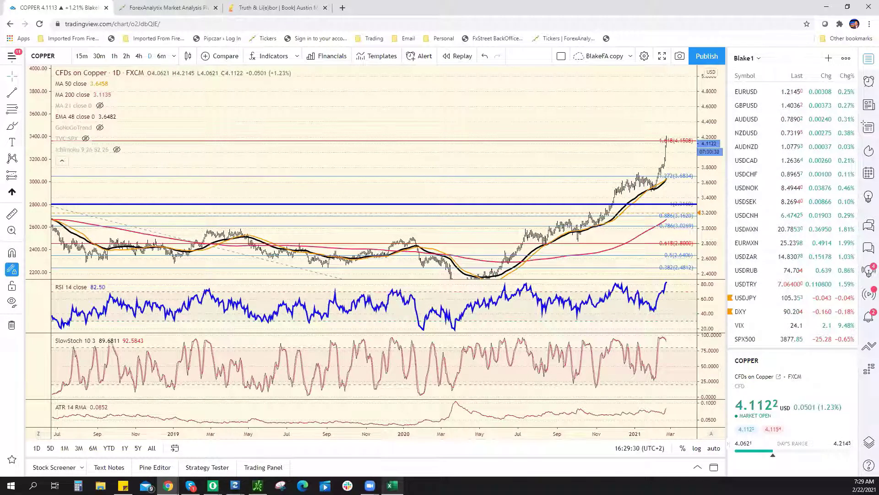
pyautogui.hotkey('alt', 'Tab')
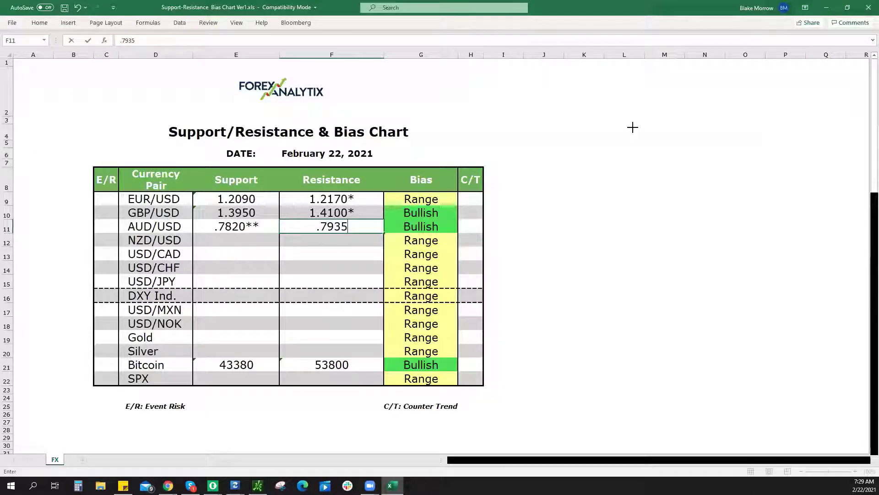
pyautogui.hotkey('alt', 'Tab')
pyautogui.click(751, 133)
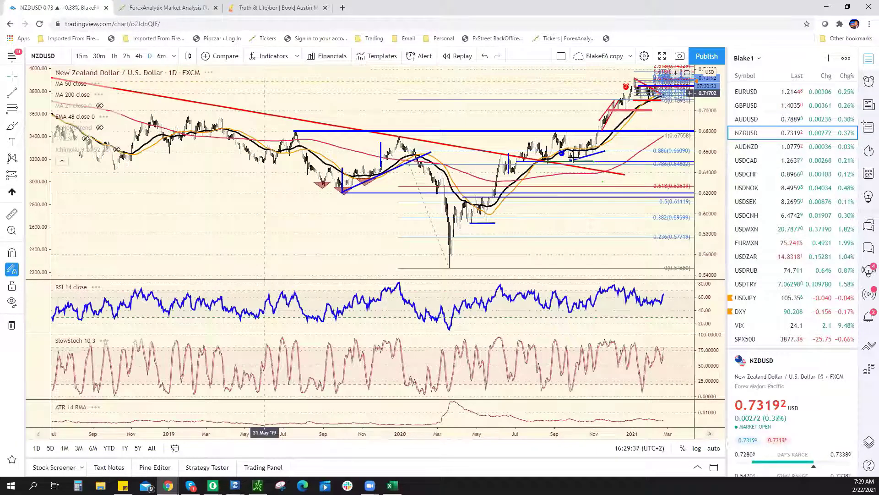
pyautogui.scroll(5, 523, 181)
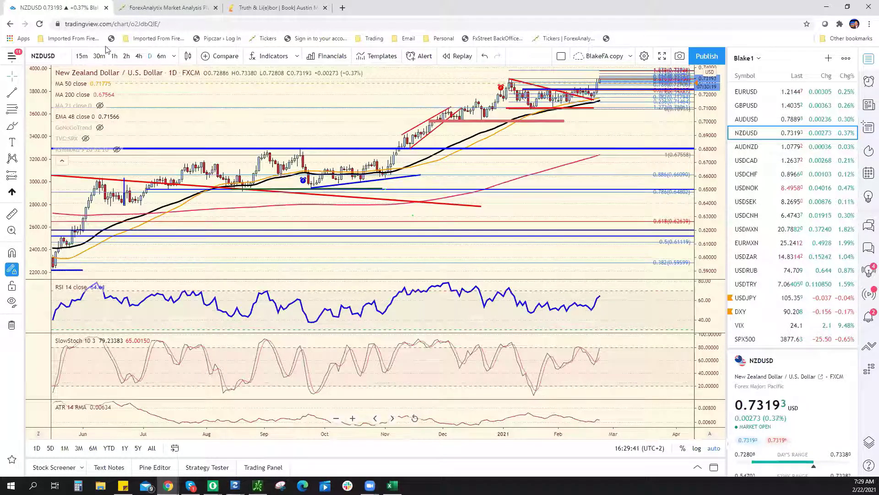
pyautogui.scroll(3, 247, 181)
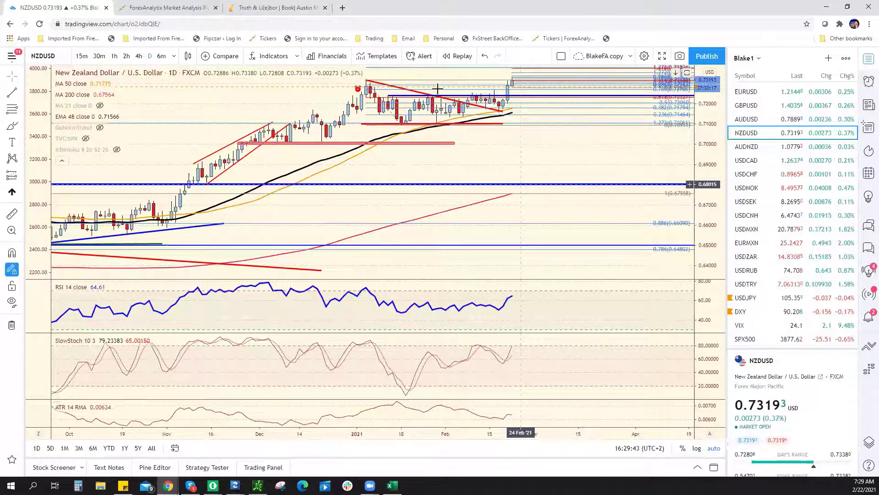
pyautogui.hscroll(1, 437, 88)
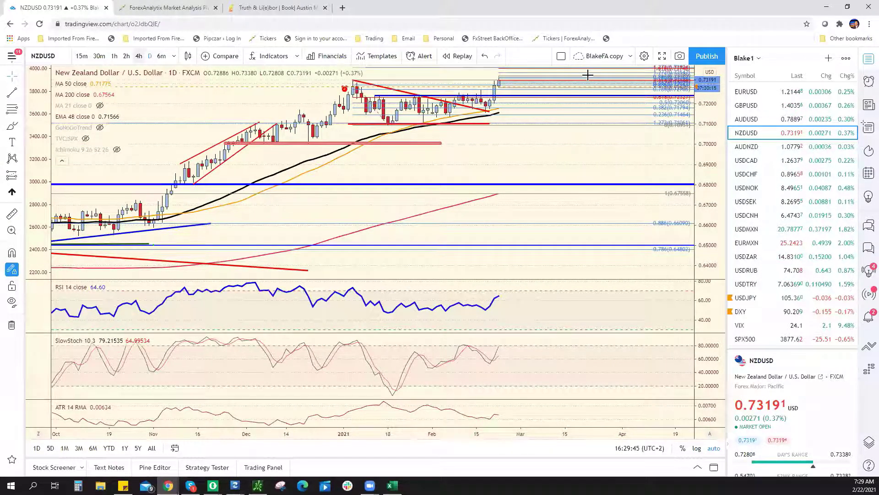
pyautogui.press('4')
pyautogui.press('h')
pyautogui.press('Return')
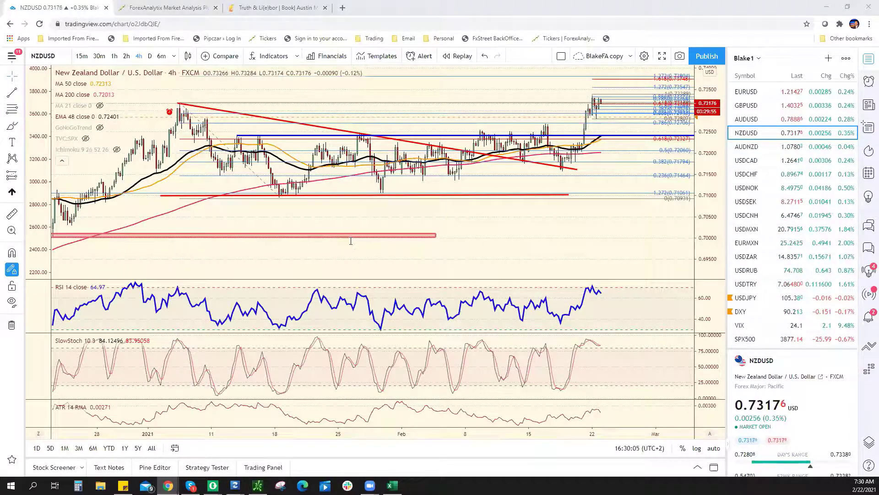
# - Commit the AUD/USD resistance and start entering the NZD/USD resistance in F12
pyautogui.hotkey('alt', 'Tab')
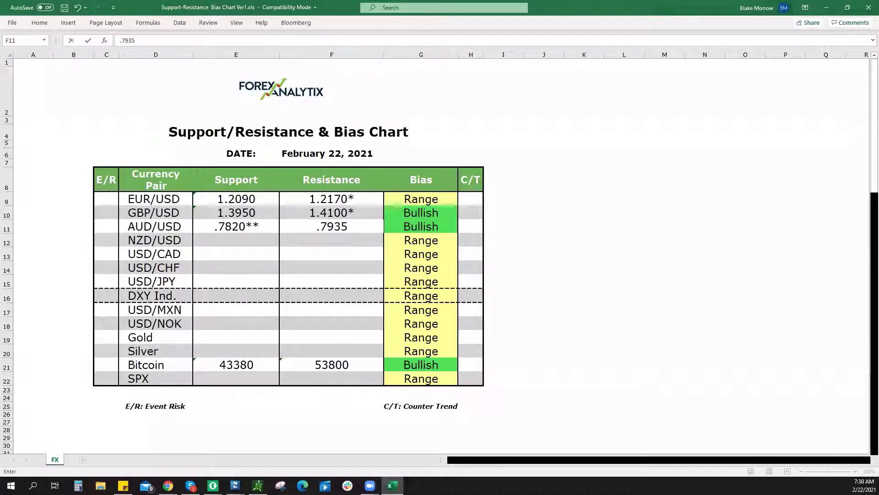
pyautogui.press('Return')
pyautogui.write('.7')
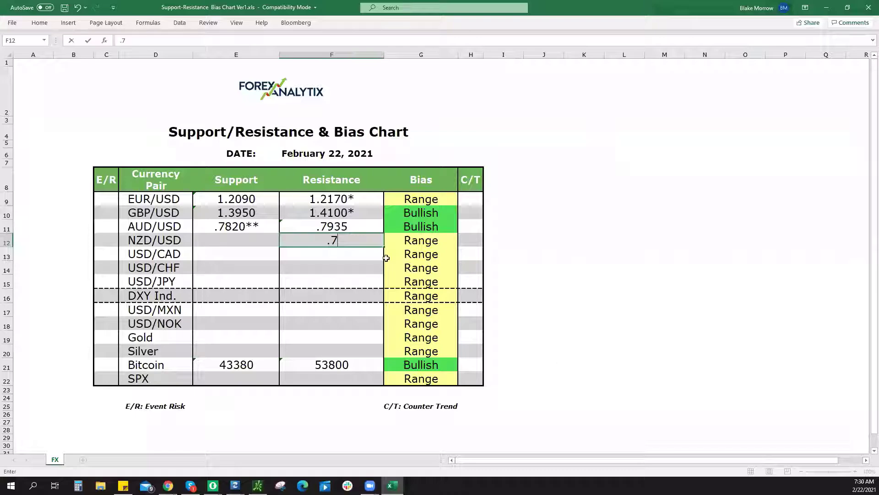
# - Enter NZD/USD support .7270 and leave its bias on Range after briefly trying Bullish
pyautogui.hotkey('alt', 'Tab')
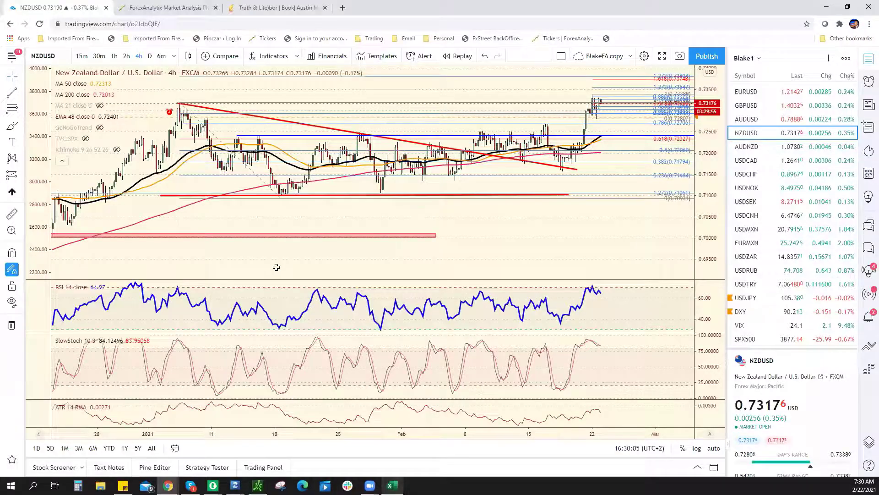
pyautogui.hotkey('alt', 'Tab')
pyautogui.click(260, 244)
pyautogui.write('.7270')
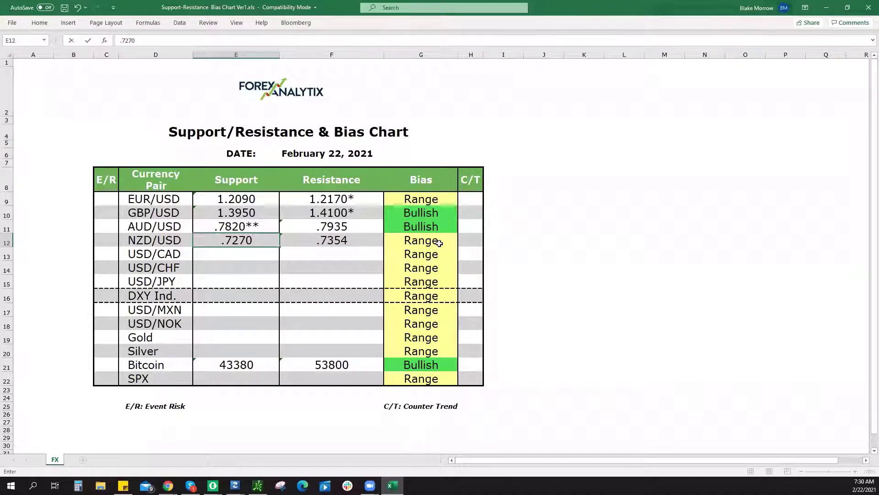
pyautogui.click(453, 246)
pyautogui.click(463, 242)
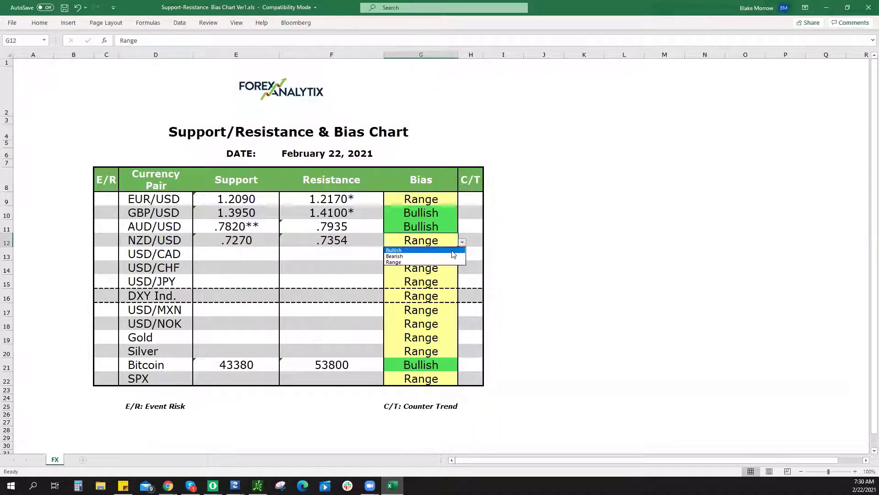
pyautogui.click(451, 250)
pyautogui.click(462, 242)
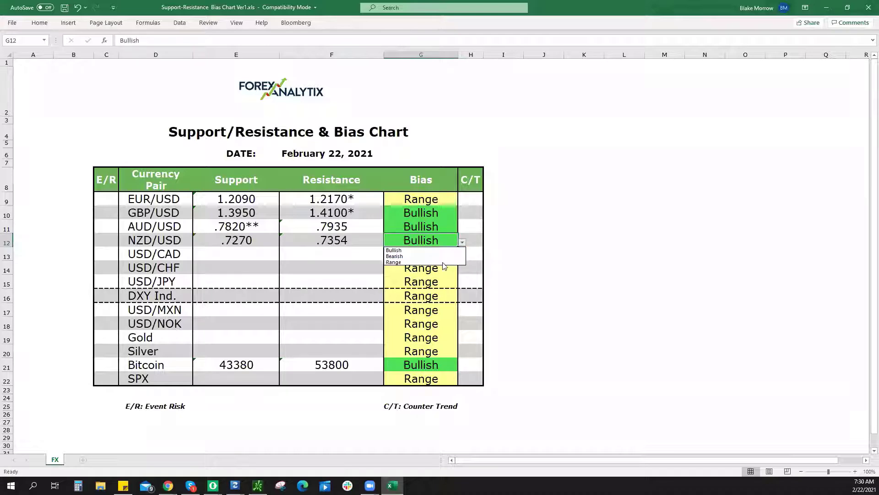
pyautogui.click(446, 262)
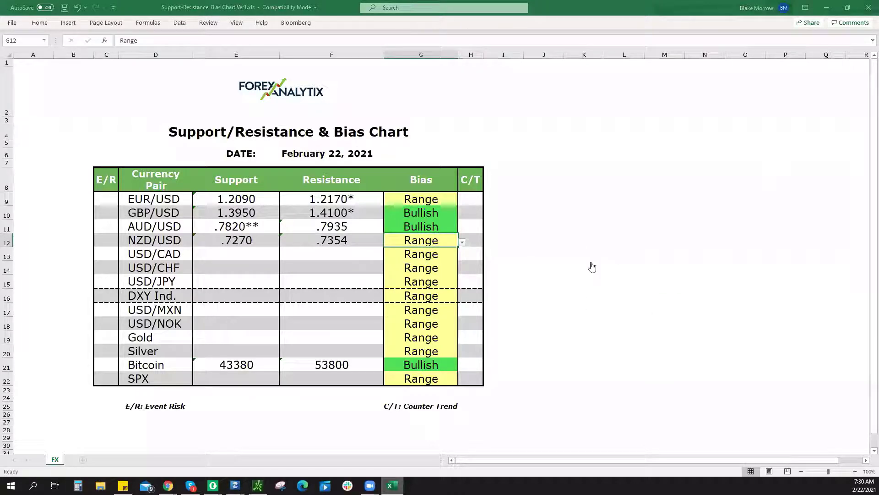
pyautogui.hotkey('alt', 'Tab')
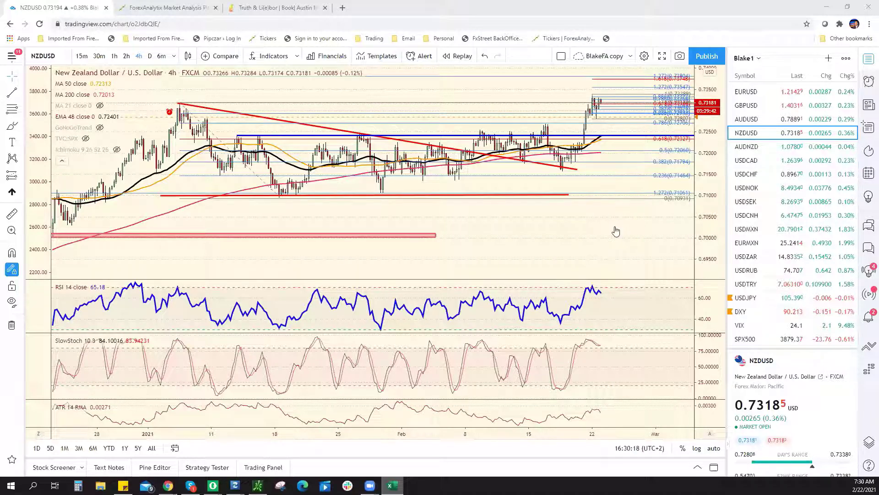
# - Load USDCAD and move its Fibonacci retracement's low anchor to the 18 Feb low
pyautogui.press('Down')
pyautogui.press('Down')
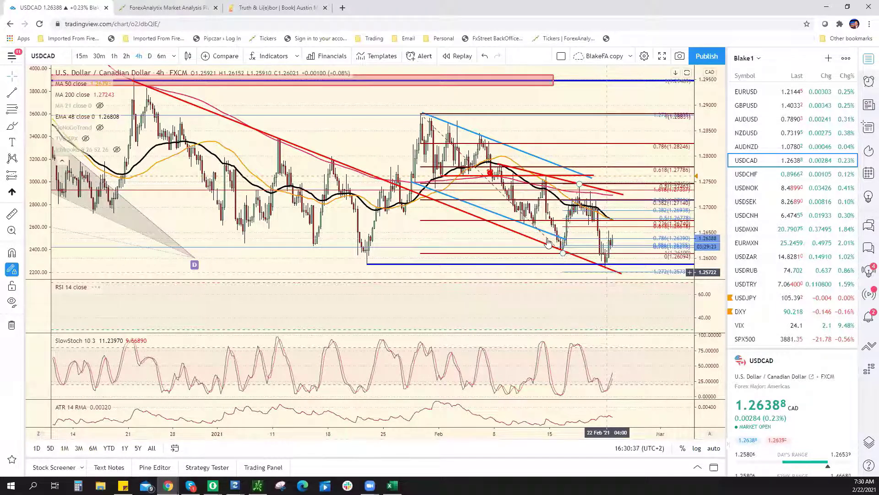
pyautogui.moveTo(564, 254); pyautogui.dragTo(581, 260)
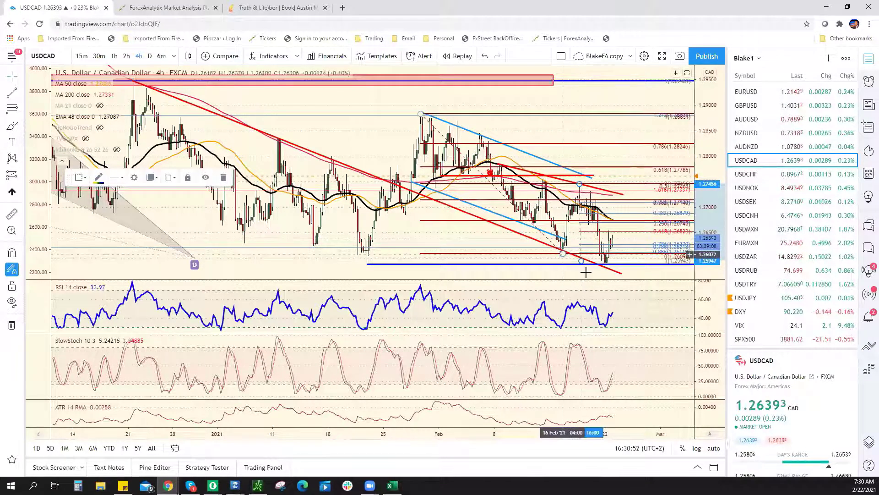
pyautogui.click(587, 267)
pyautogui.moveTo(587, 267); pyautogui.dragTo(591, 258)
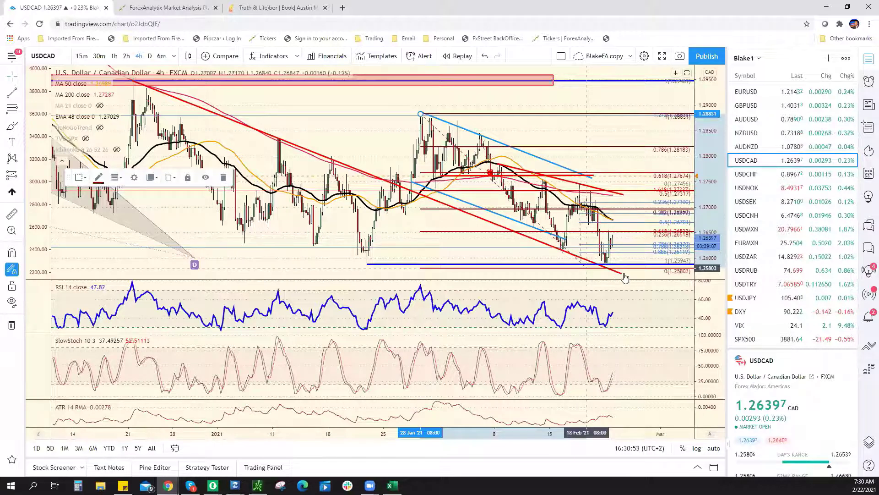
pyautogui.click(568, 251)
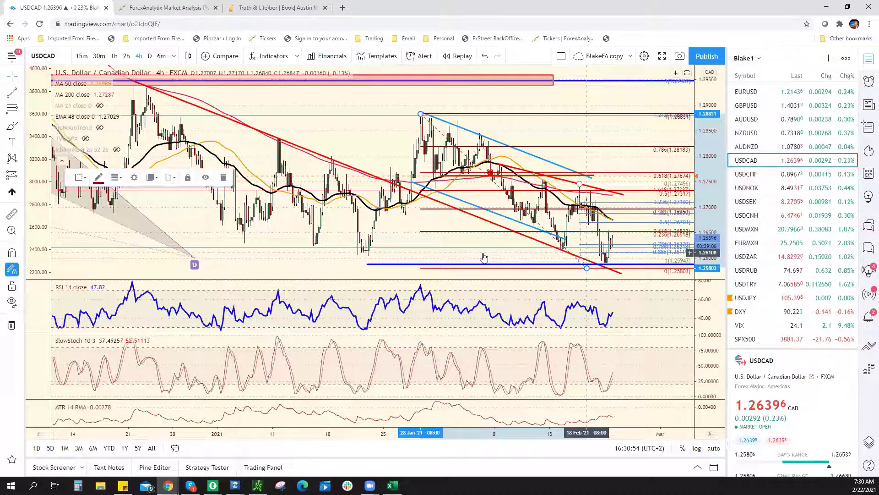
pyautogui.hotkey('ctrl', 'z')
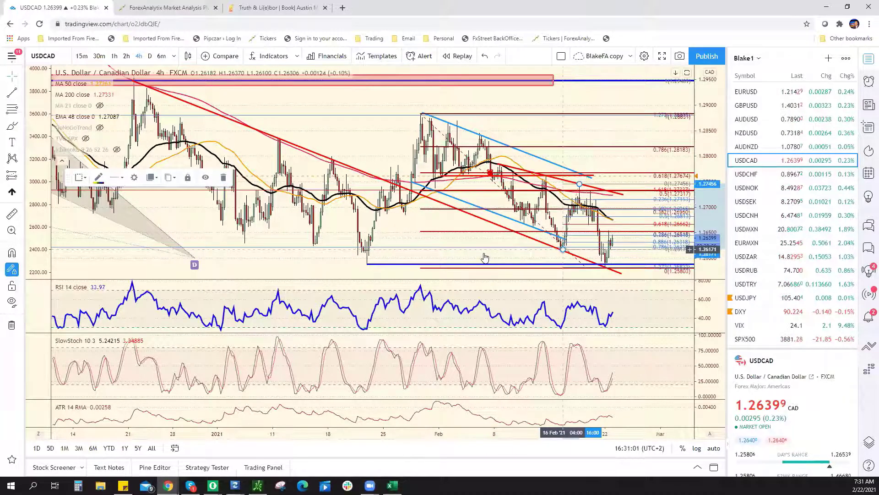
pyautogui.scroll(3, 571, 276)
pyautogui.rightClick(570, 276)
pyautogui.press('Escape')
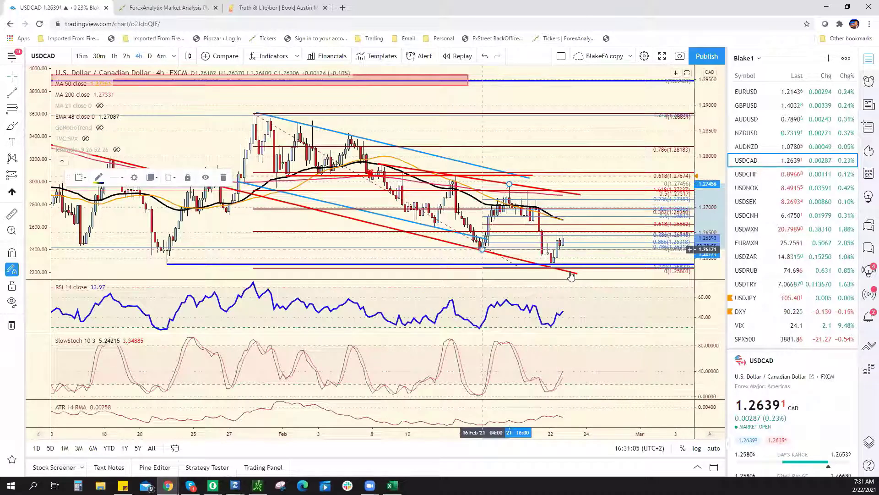
pyautogui.moveTo(482, 249); pyautogui.dragTo(482, 252)
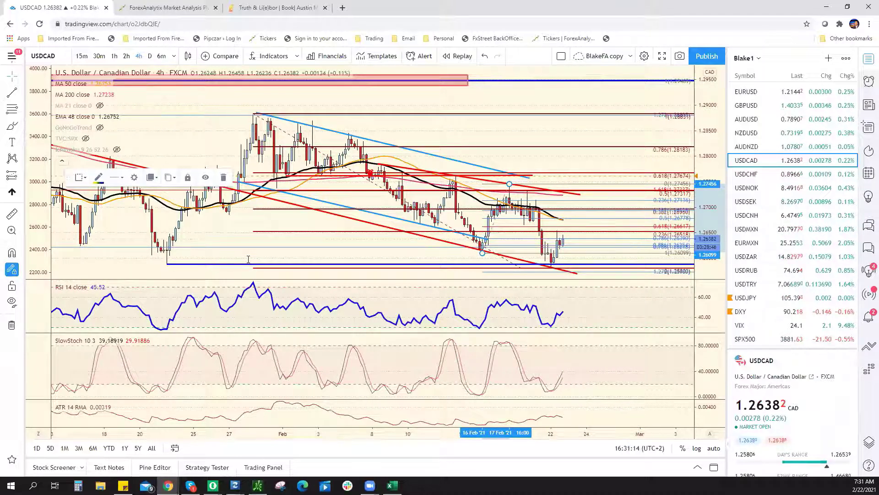
pyautogui.hotkey('alt', 'Tab')
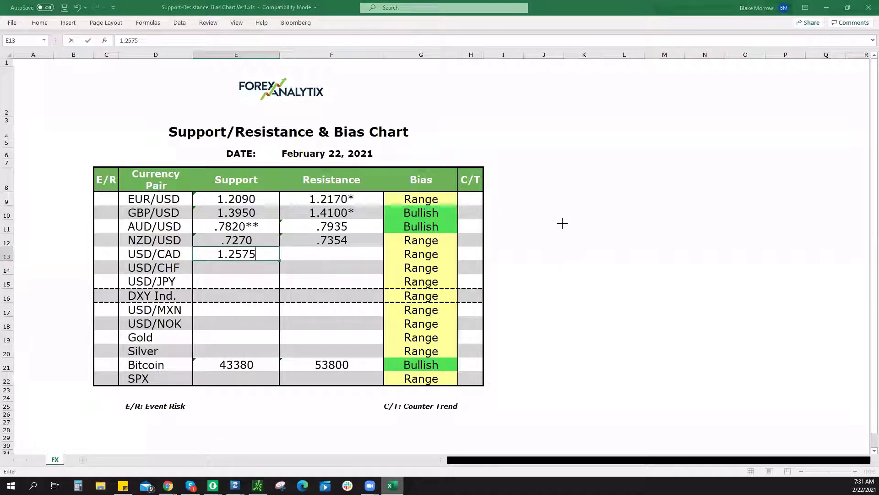
# - Record USD/CAD support 1.2575 in E13 and resistance 1.2670 in F13
pyautogui.hotkey('alt', 'Tab')
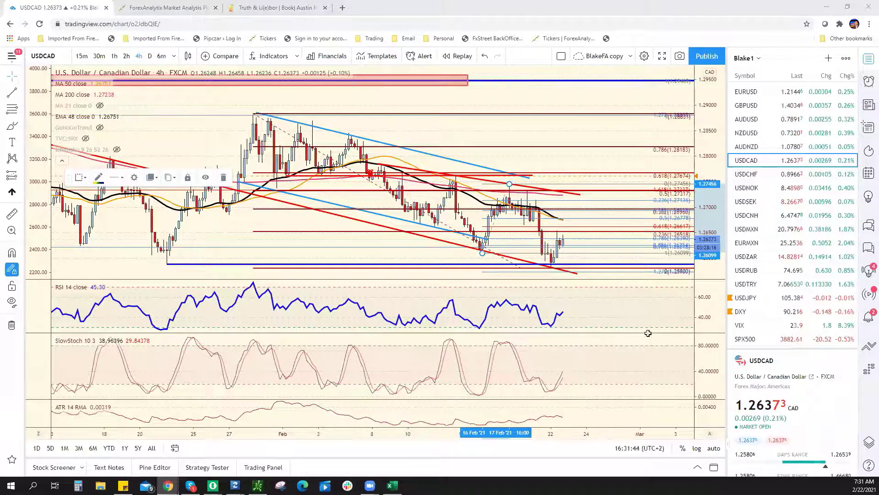
pyautogui.write('1.2575')
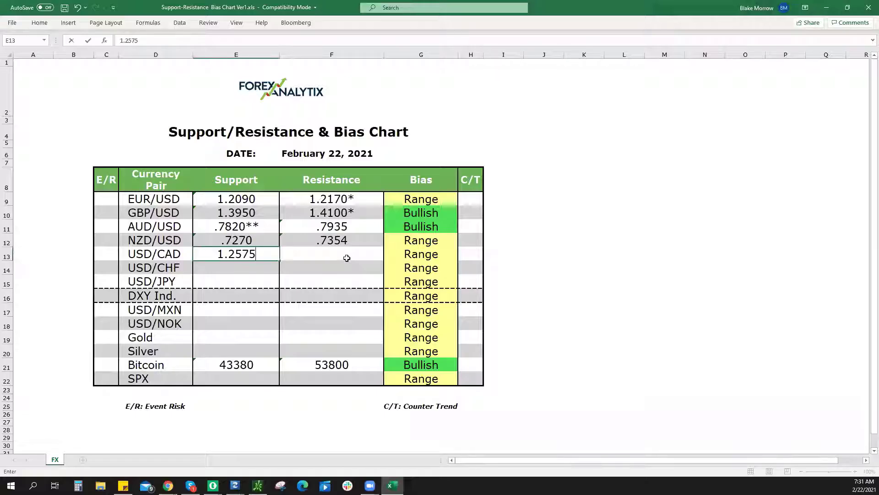
pyautogui.click(346, 258)
pyautogui.write('1.2670')
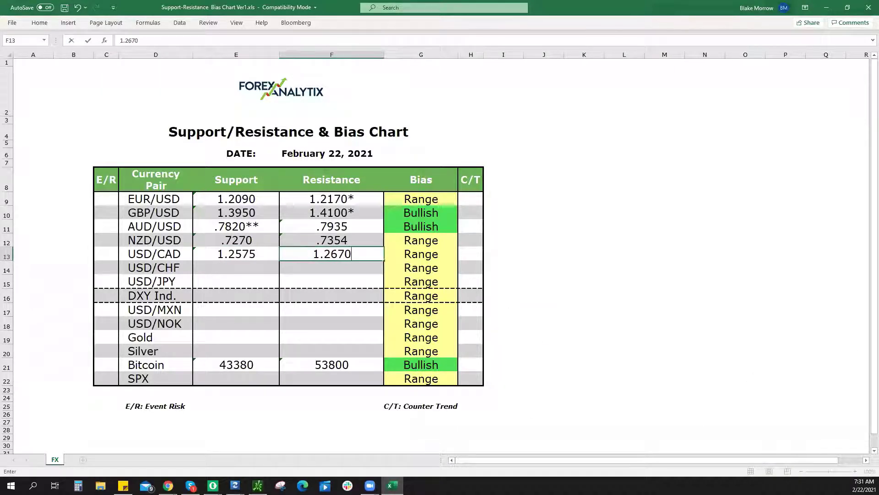
pyautogui.click(417, 254)
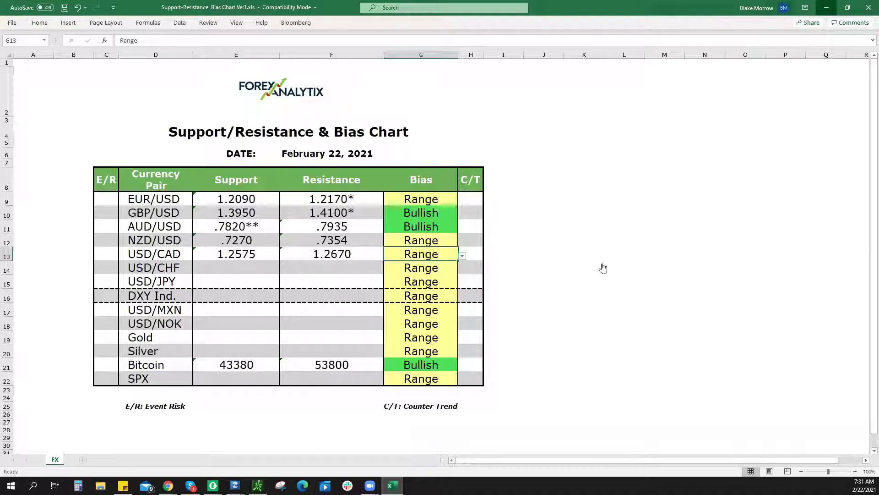
# - Load USDCHF and drag its Fibonacci retracement's top anchor to the latest wick high
pyautogui.hotkey('alt', 'Tab')
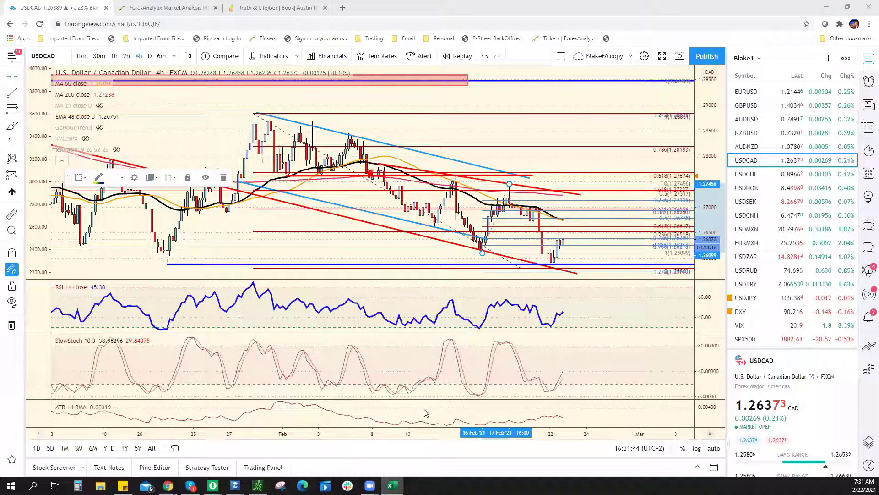
pyautogui.scroll(-3, 535, 216)
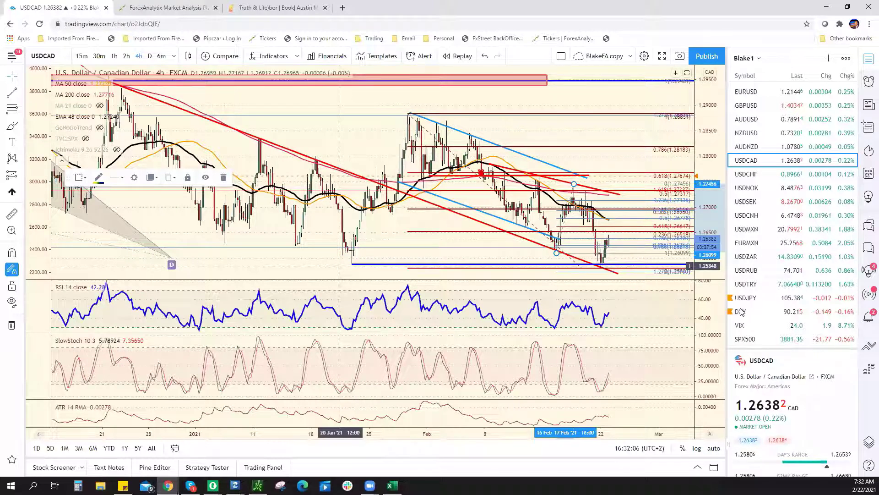
pyautogui.press('Down')
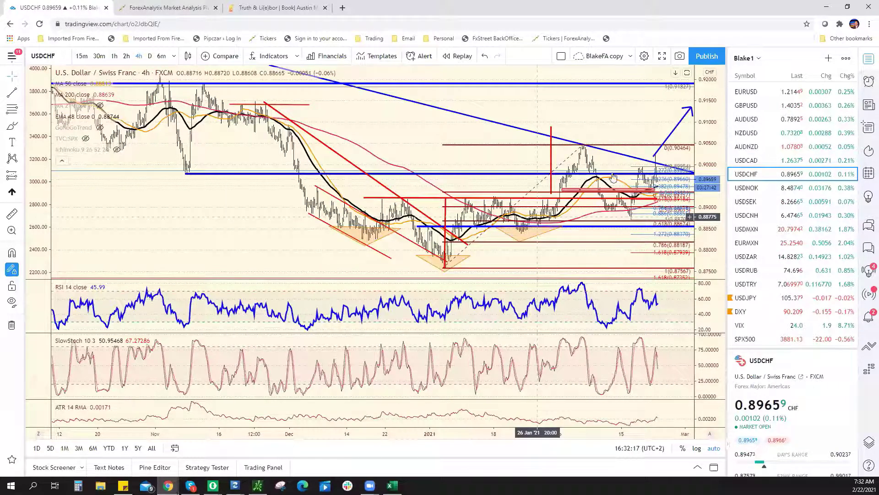
pyautogui.scroll(-1, 596, 90)
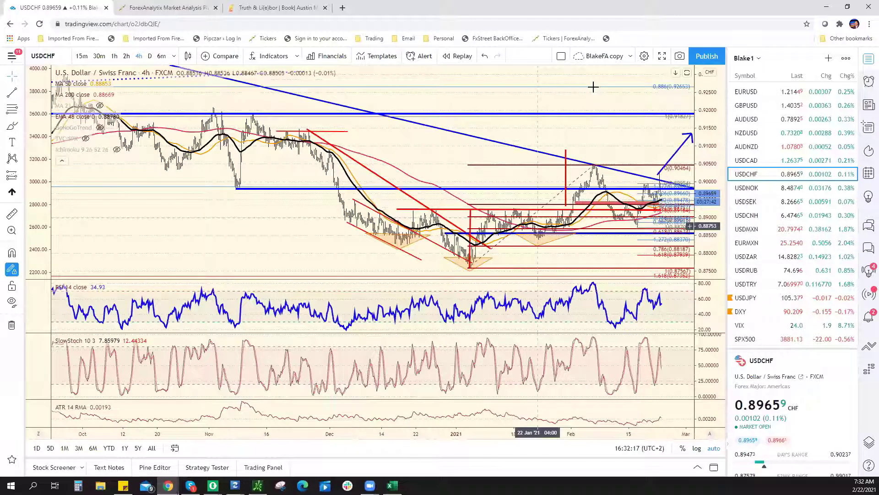
pyautogui.scroll(3, 593, 87)
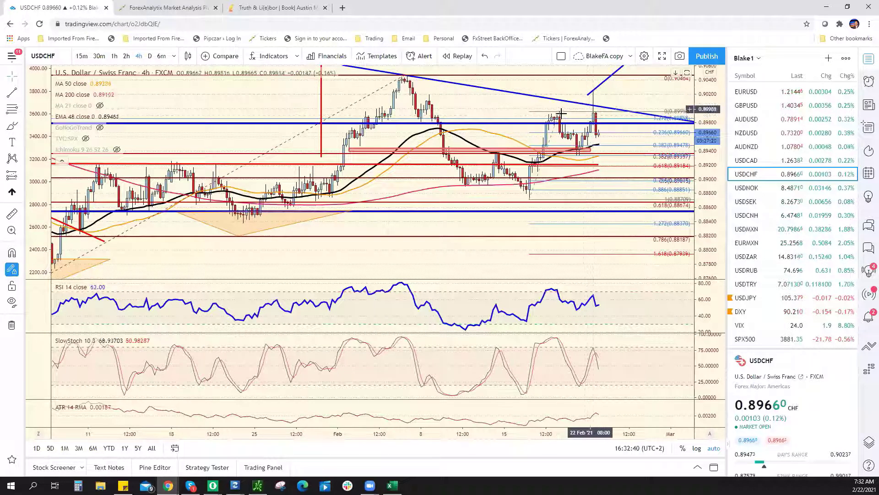
pyautogui.moveTo(561, 112); pyautogui.dragTo(593, 90)
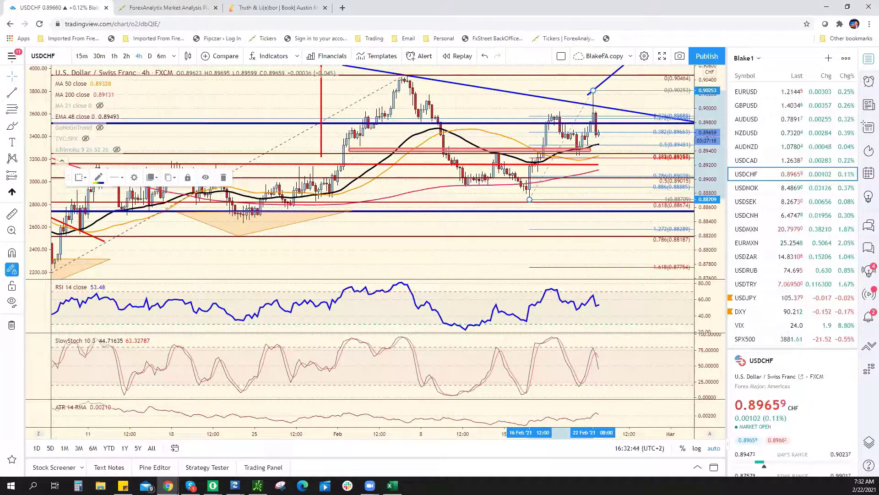
# - Enter USD/CHF resistance .9025** in F14 and support .8930* in E14, rechecking the chart between
pyautogui.hotkey('alt', 'Tab')
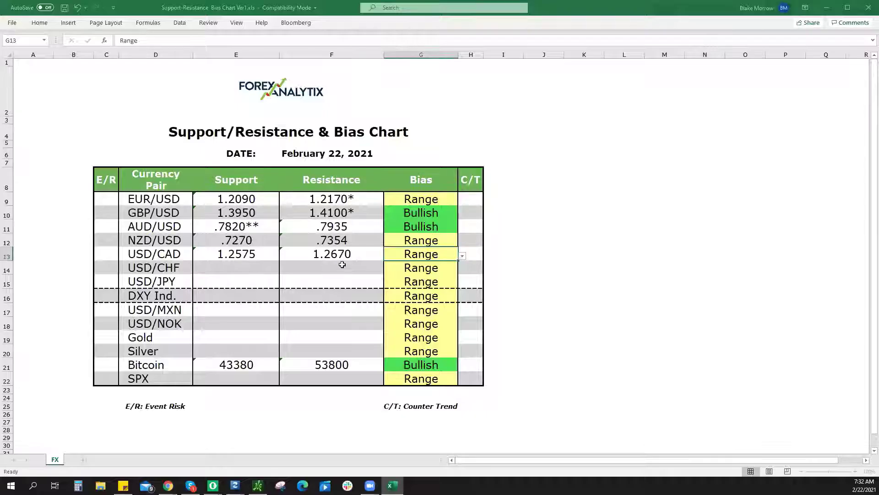
pyautogui.click(343, 264)
pyautogui.write('.9')
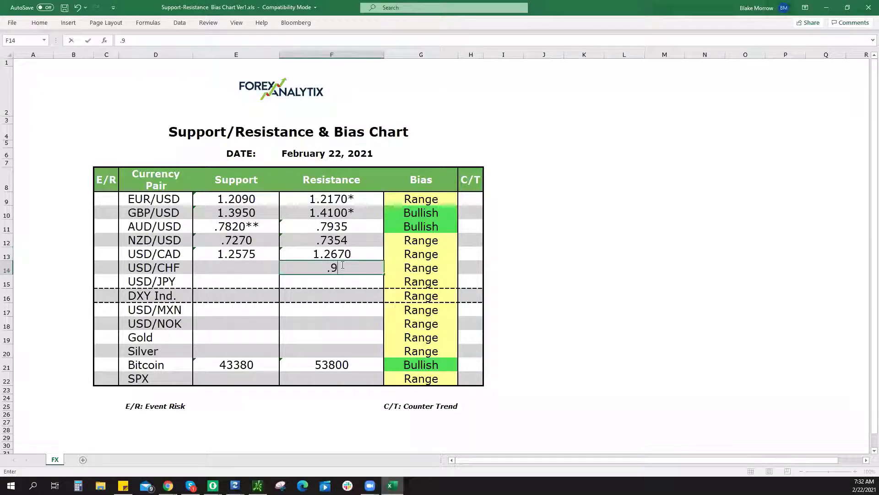
pyautogui.write('025**')
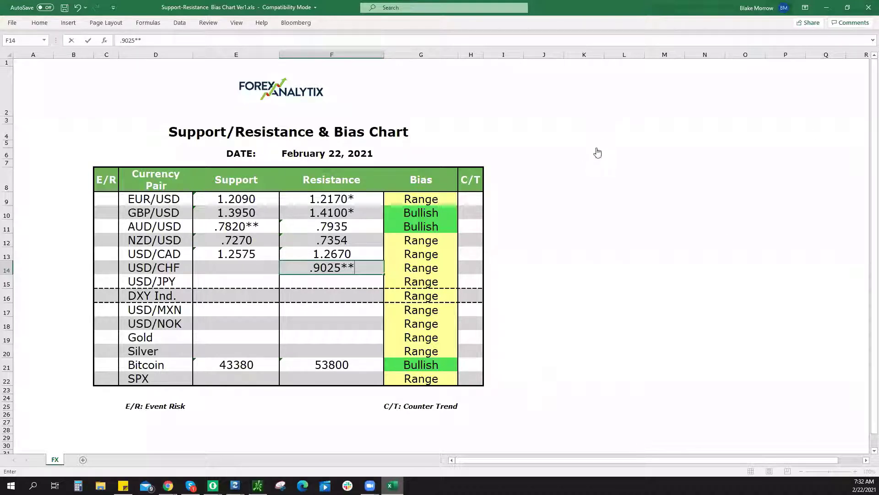
pyautogui.hotkey('alt', 'Tab')
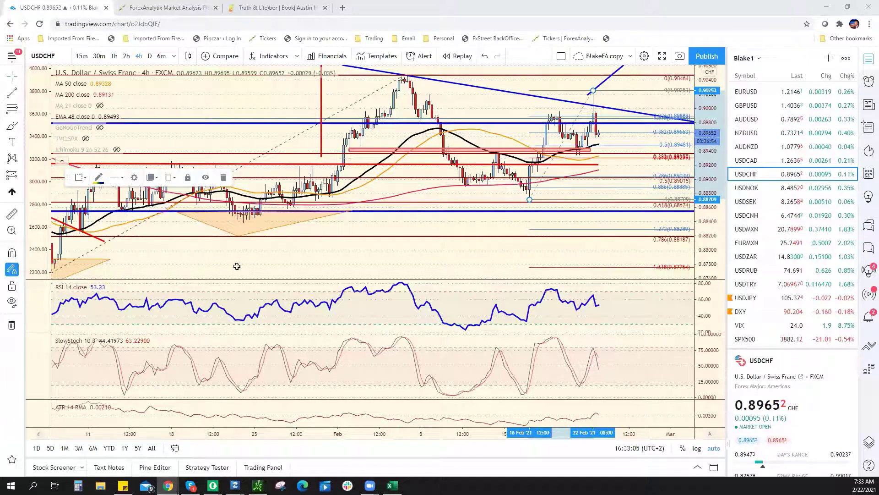
pyautogui.hotkey('alt', 'Tab')
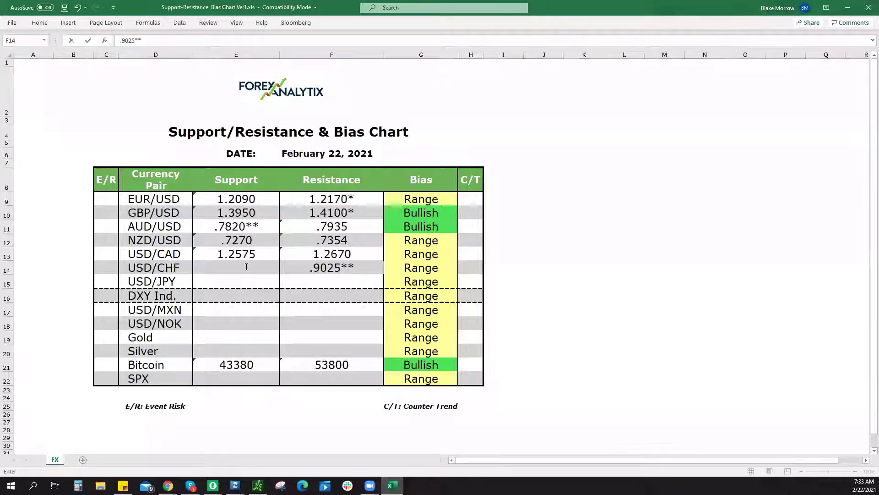
pyautogui.click(246, 267)
pyautogui.write('.8930*')
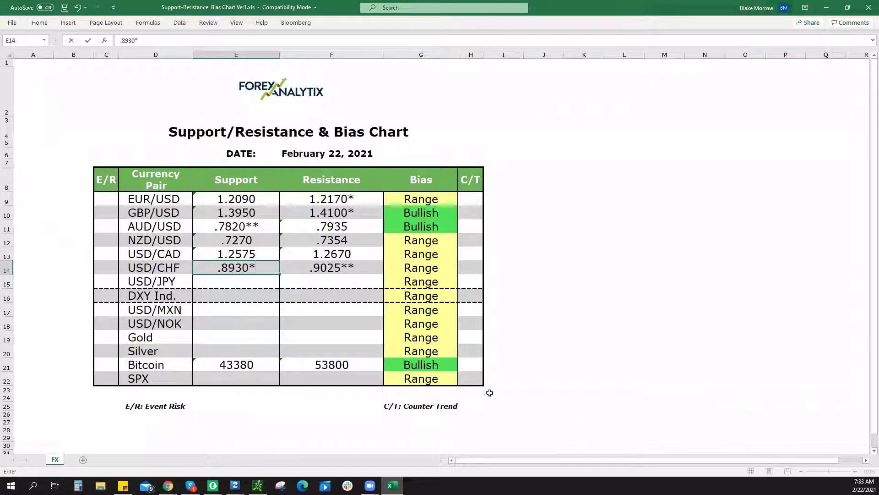
pyautogui.click(392, 485)
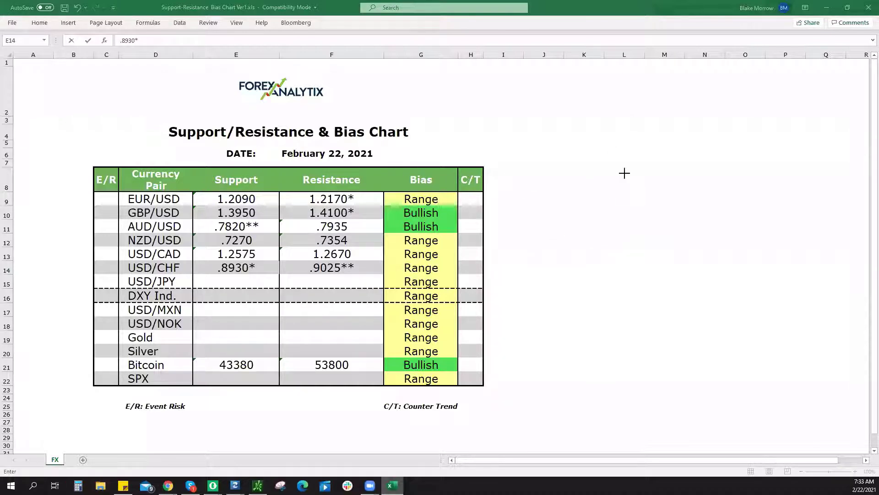
pyautogui.hotkey('alt', 'Tab')
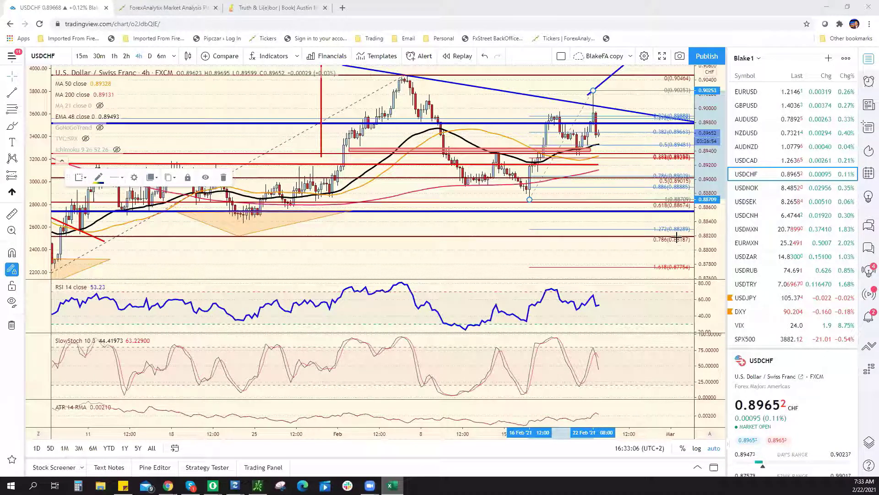
# - Load USDNOK, inspect its Fib retracement, and view it on the 1-hour chart before going to Excel
pyautogui.press('Down')
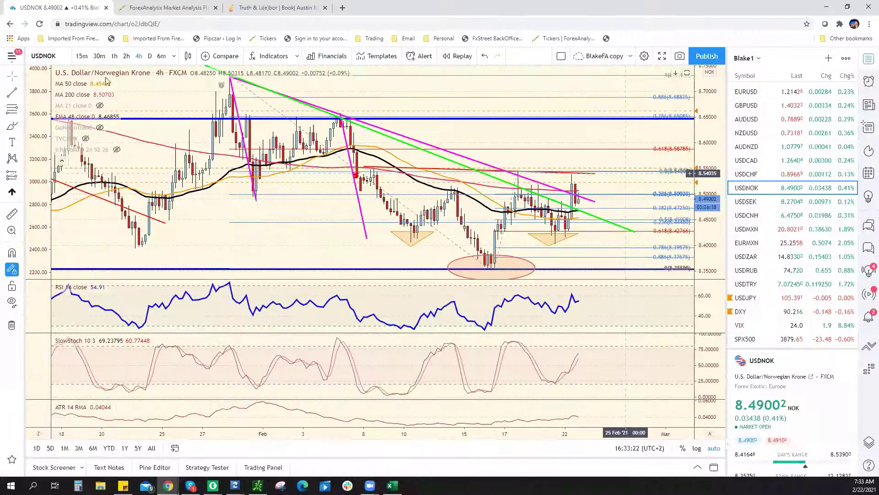
pyautogui.click(647, 256)
pyautogui.scroll(-2, 645, 257)
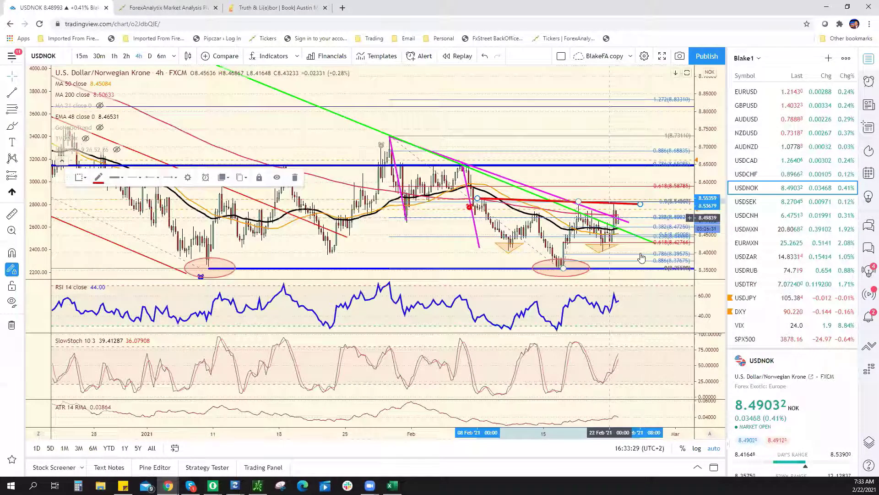
pyautogui.scroll(-2, 636, 255)
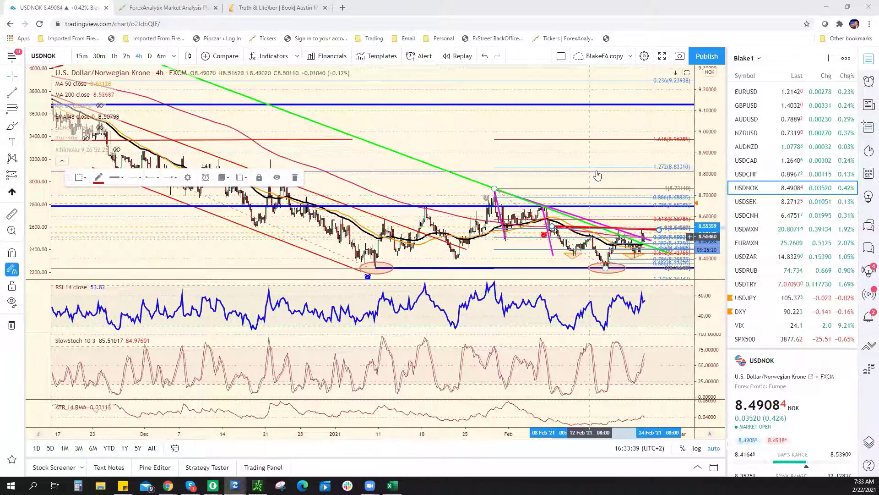
pyautogui.scroll(3, 597, 176)
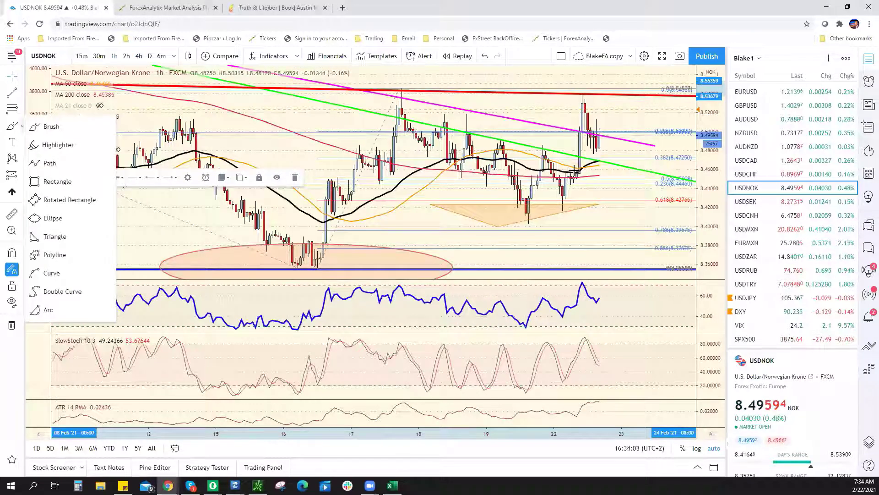
pyautogui.click(559, 169)
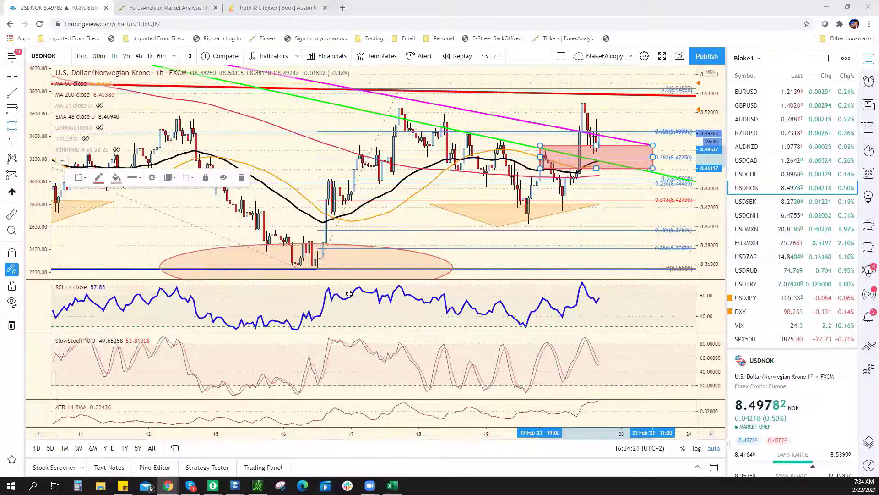
pyautogui.hotkey('alt', 'Tab')
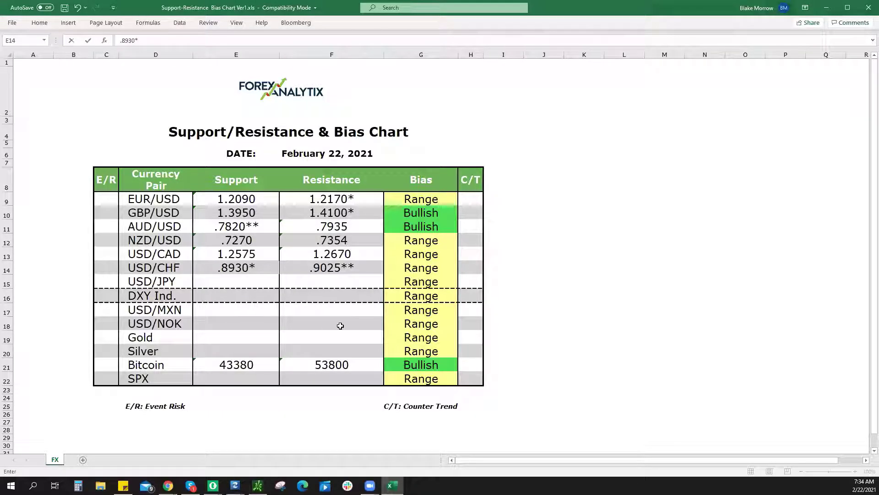
# - Enter USD/NOK resistance 8.5500* in F18 and support 8.4500 in E18
pyautogui.click(341, 325)
pyautogui.write('8.')
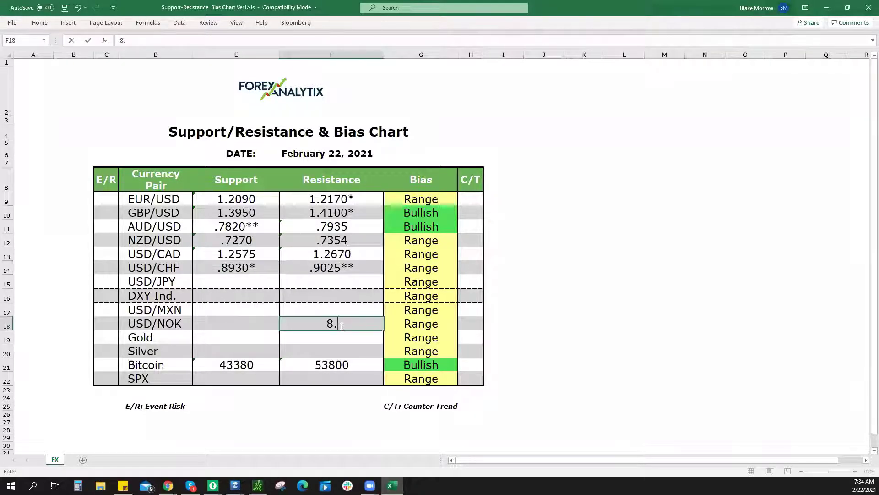
pyautogui.write('5500*')
pyautogui.click(235, 325)
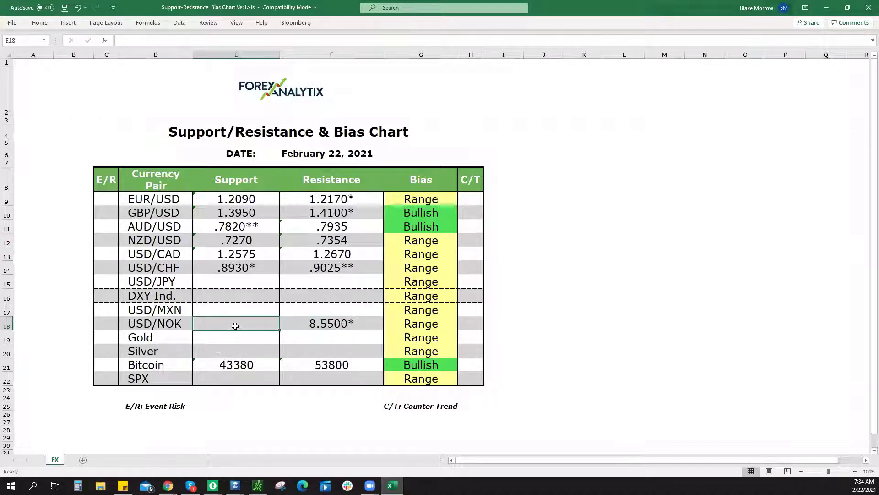
pyautogui.write('8.4500')
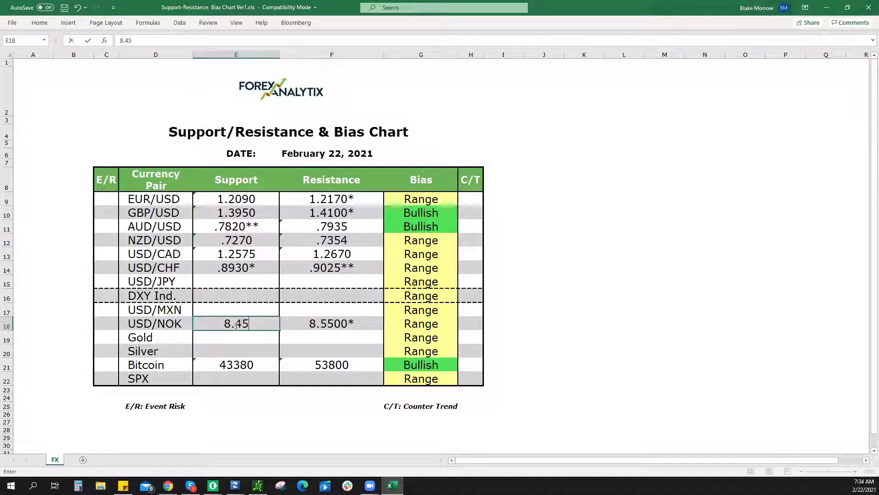
pyautogui.click(429, 328)
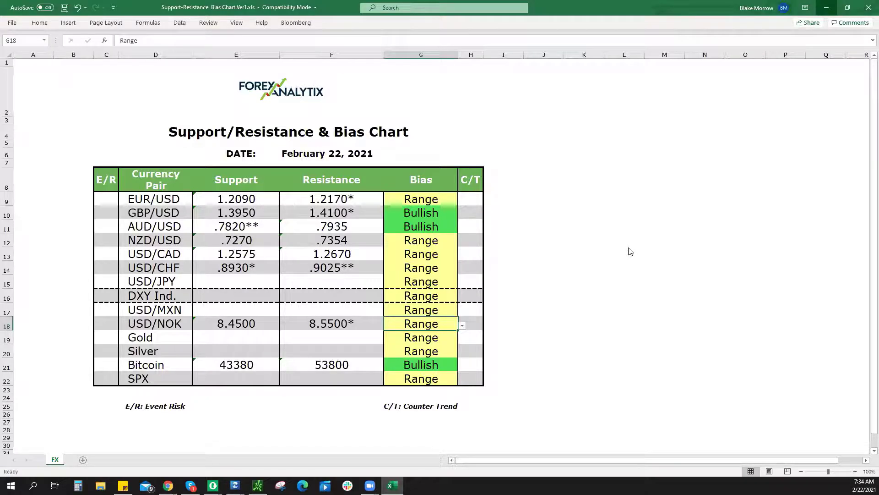
pyautogui.hotkey('alt', 'Tab')
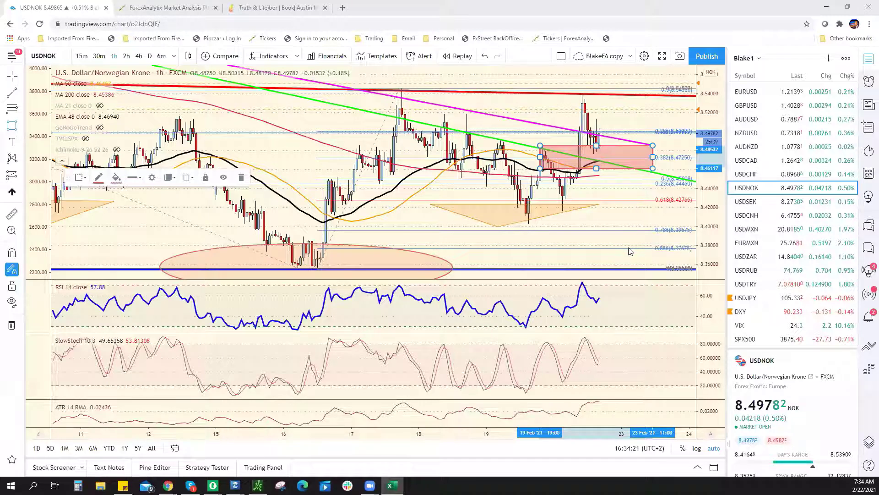
# - Switch the chart to the daily (1D) timeframe
pyautogui.press('1')
pyautogui.press('d')
pyautogui.press('Return')
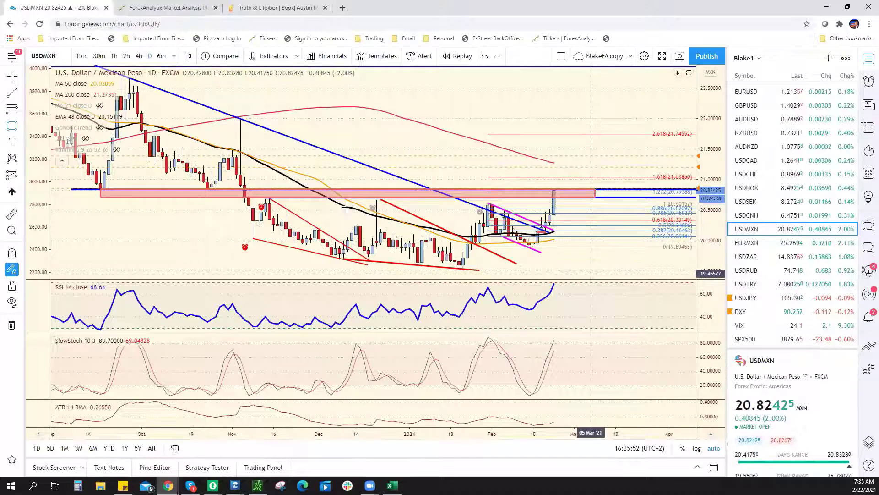
# - Zoom the USDMXN daily chart and read the blue alert line's level, then bring Excel forward
pyautogui.scroll(-2, 351, 226)
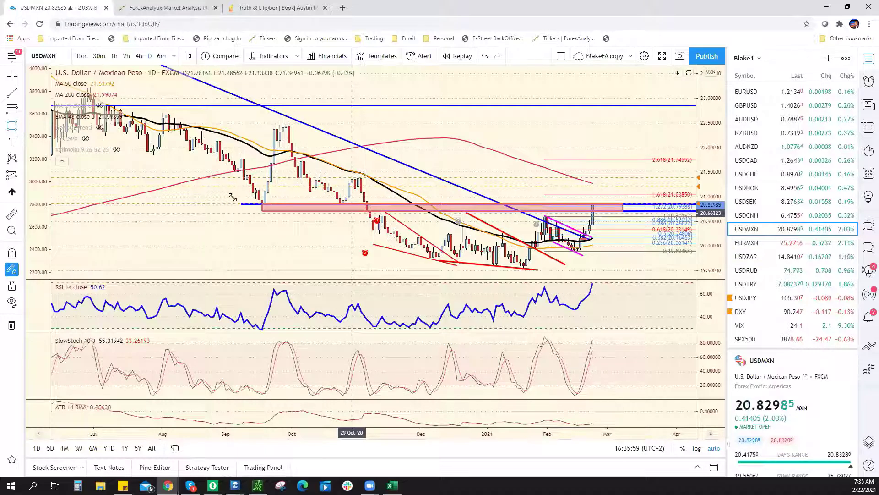
pyautogui.scroll(2, 233, 198)
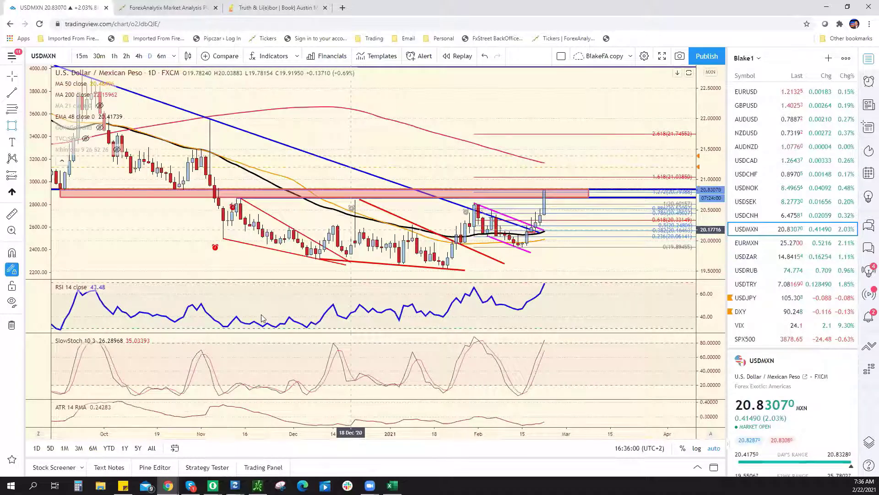
pyautogui.scroll(-1, 261, 314)
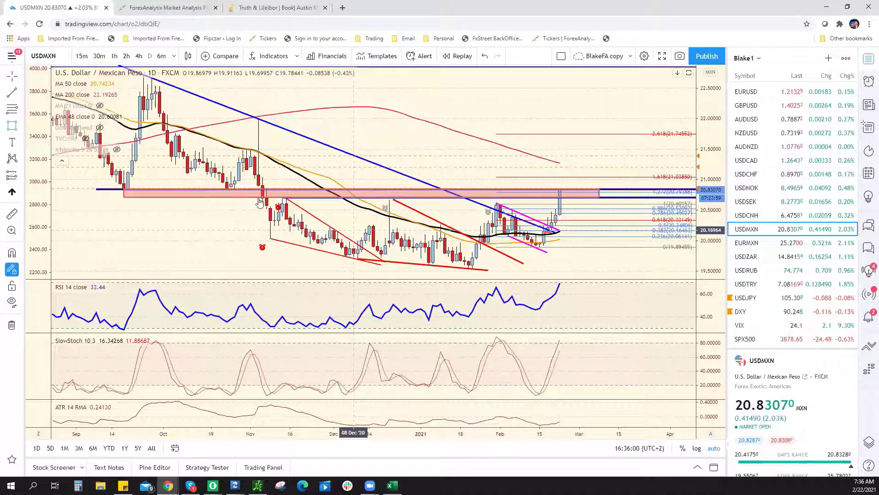
pyautogui.scroll(-1, 260, 204)
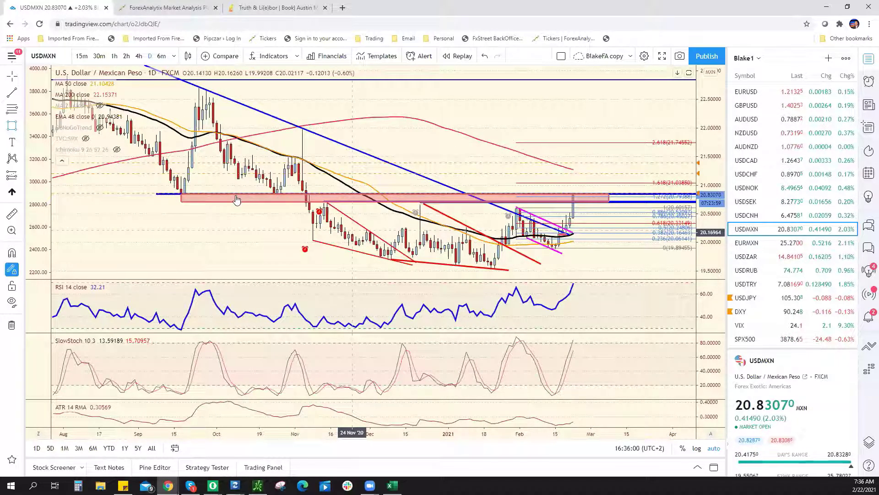
pyautogui.scroll(-1, 236, 200)
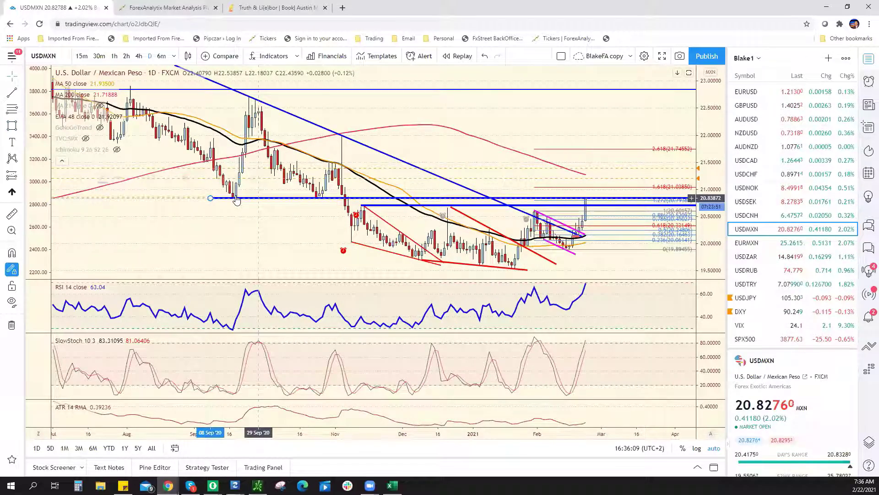
pyautogui.click(236, 200)
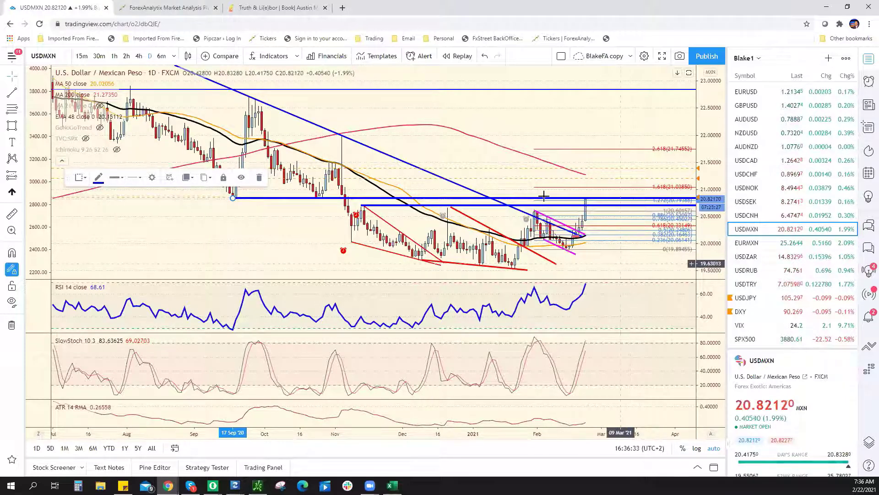
pyautogui.scroll(2, 548, 186)
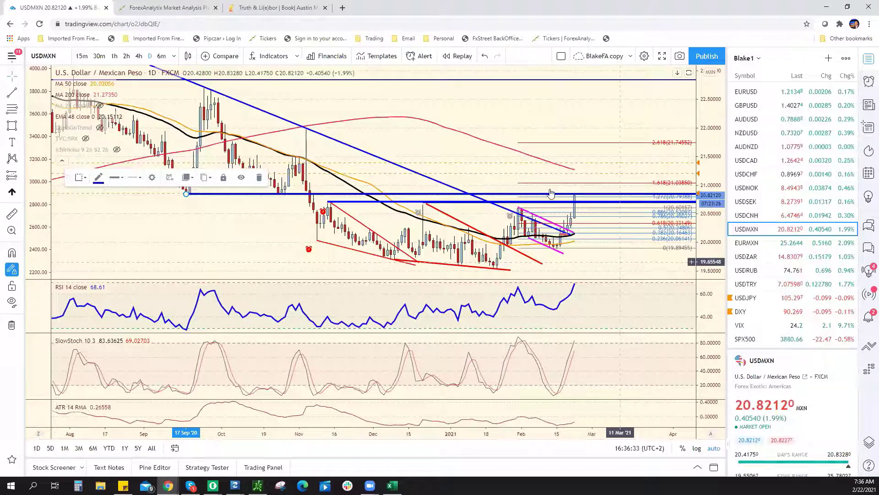
pyautogui.scroll(1, 620, 261)
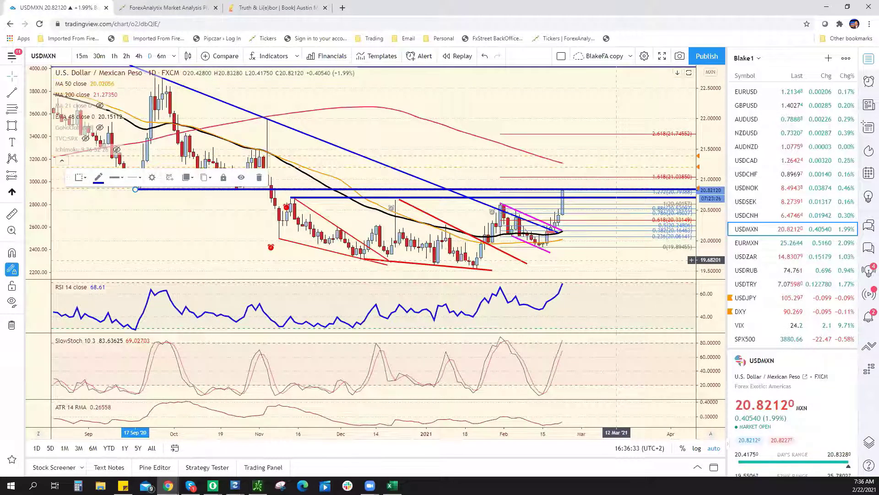
pyautogui.scroll(1, 617, 259)
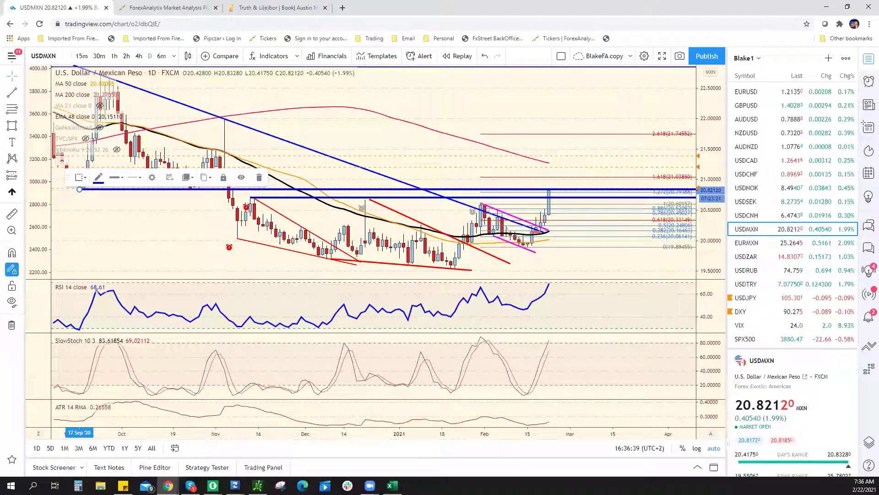
pyautogui.click(392, 485)
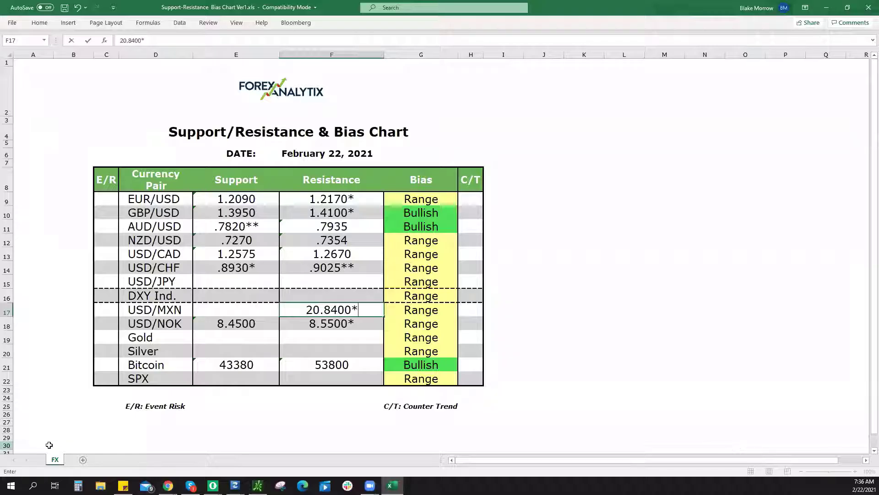
# - Set the USD/MXN bias in G17 to Bullish
pyautogui.click(412, 311)
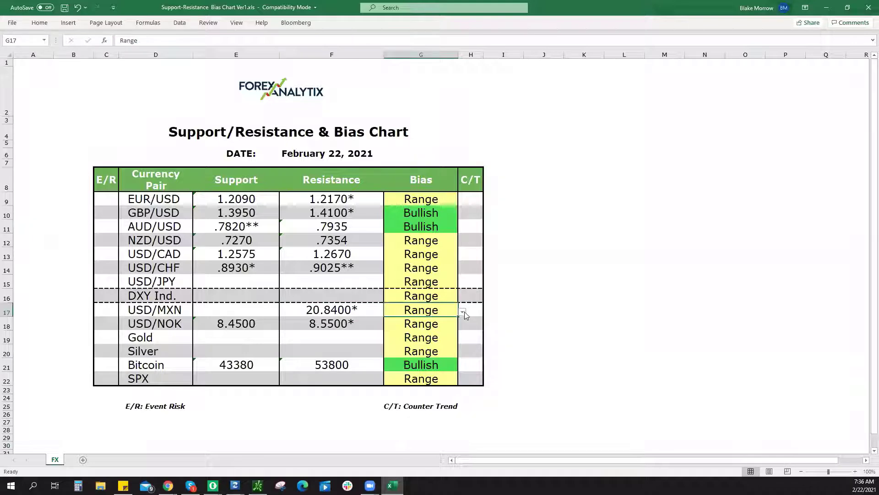
pyautogui.click(463, 311)
pyautogui.press('Up')
pyautogui.press('Return')
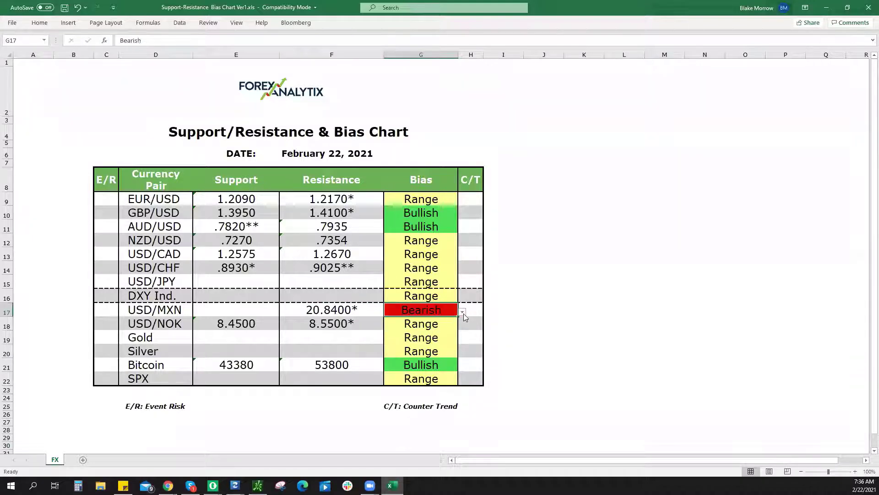
pyautogui.click(463, 311)
pyautogui.press('Up')
pyautogui.press('Return')
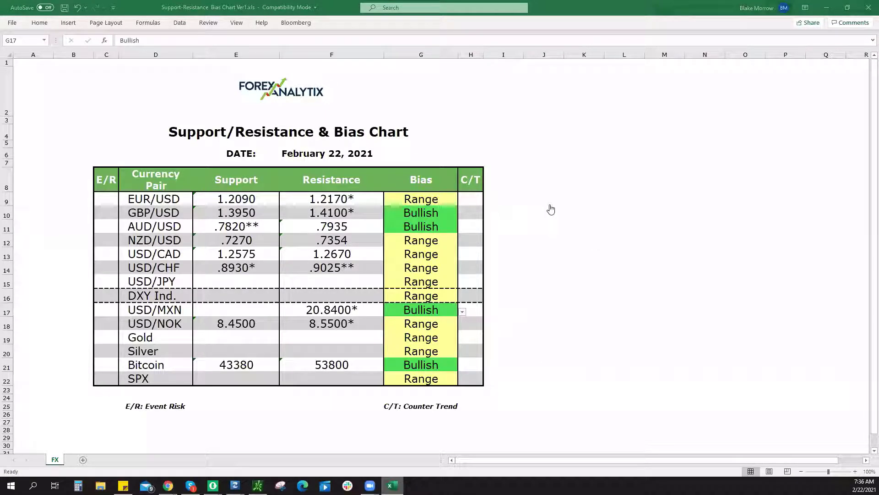
# - After rechecking the chart, enter 20.6000 as USD/MXN support
pyautogui.hotkey('alt', 'Tab')
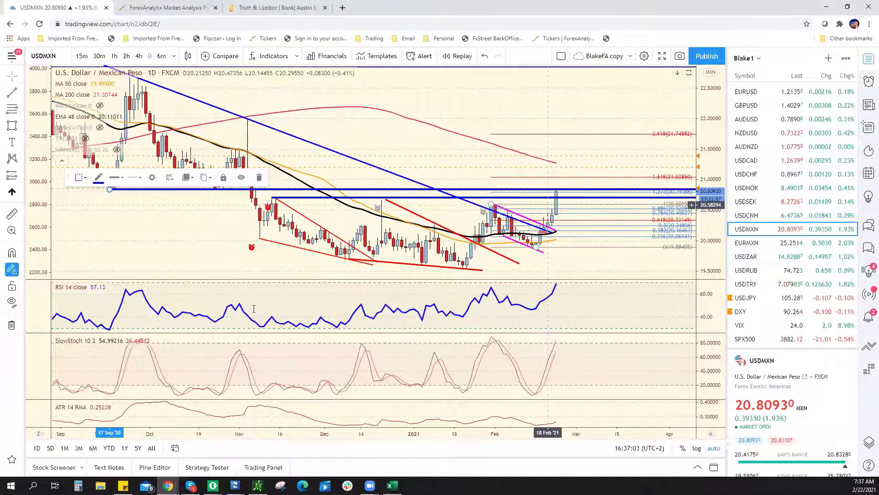
pyautogui.click(392, 485)
pyautogui.write('20.6000')
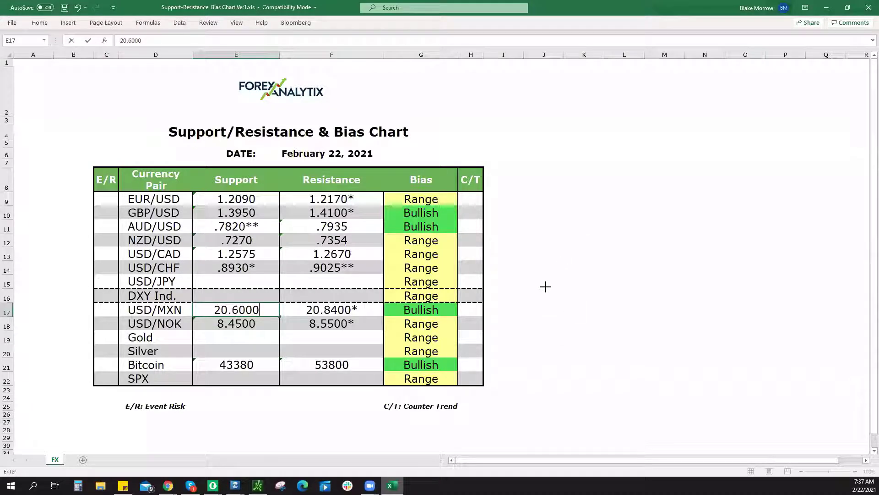
pyautogui.hotkey('alt', 'Tab')
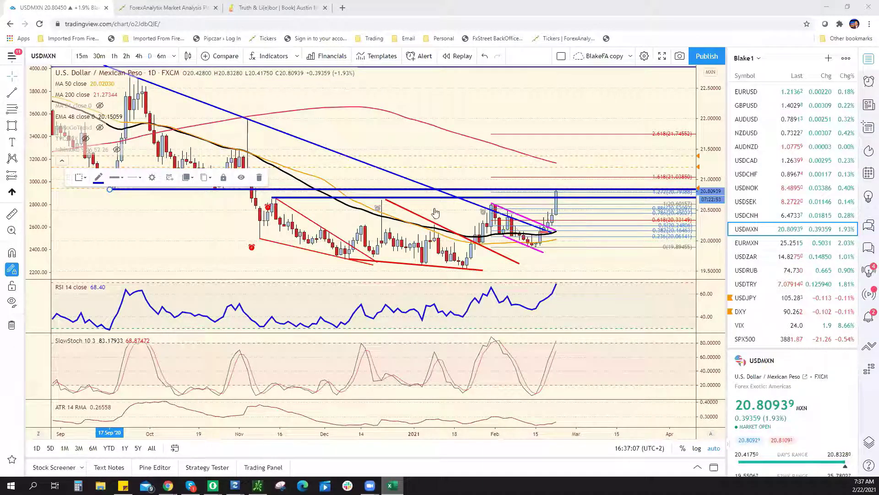
# - Zoom through the USDMXN and USDJPY charts, then load the BTCUSD 15-minute chart
pyautogui.scroll(-3, 436, 202)
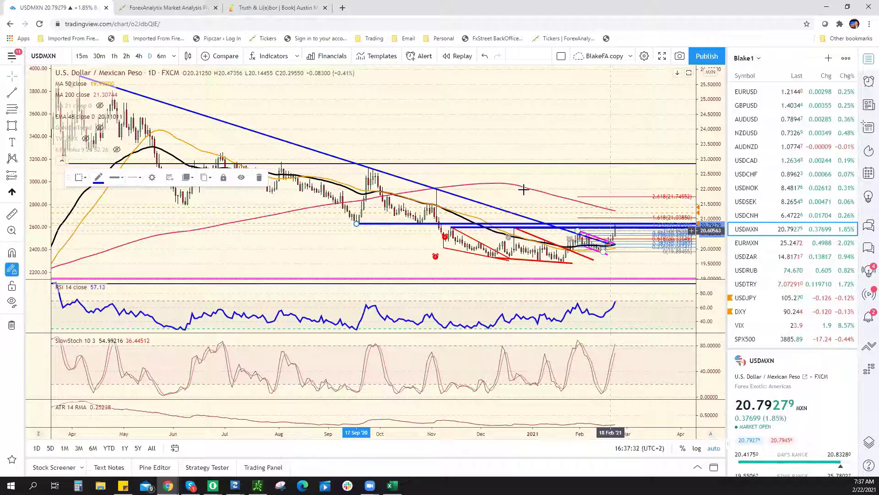
pyautogui.scroll(2, 523, 189)
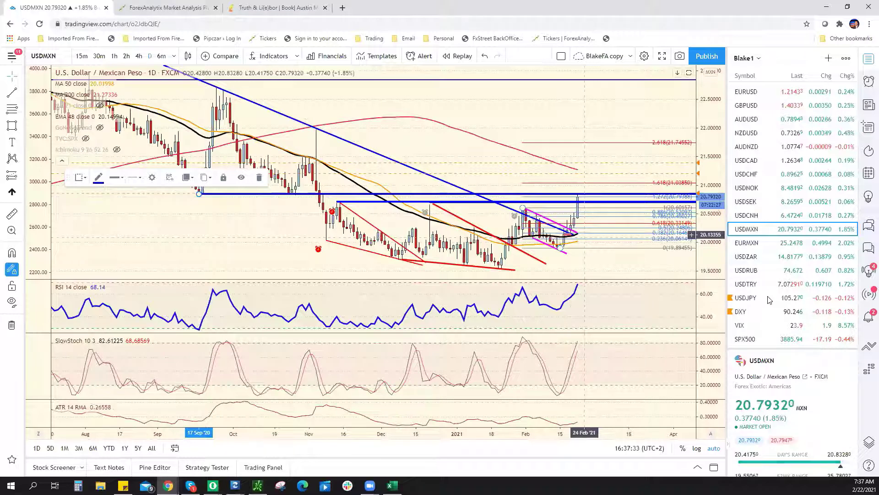
pyautogui.scroll(2, 358, 223)
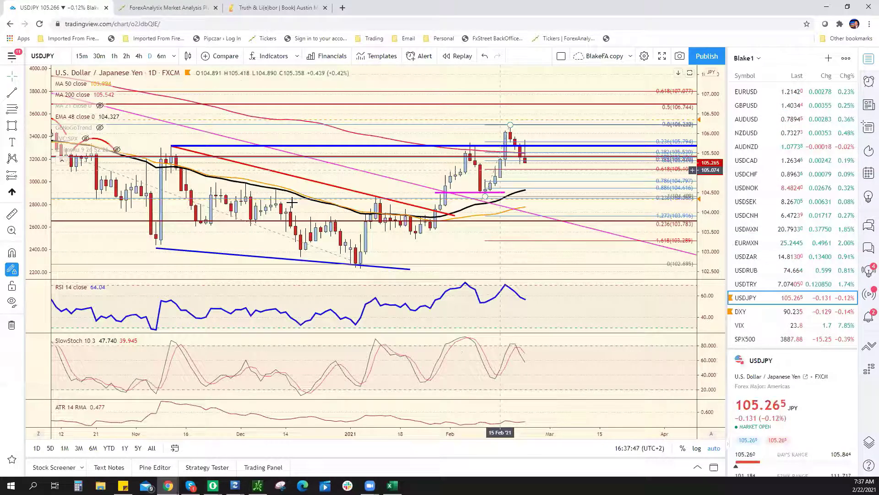
pyautogui.scroll(-6, 805, 272)
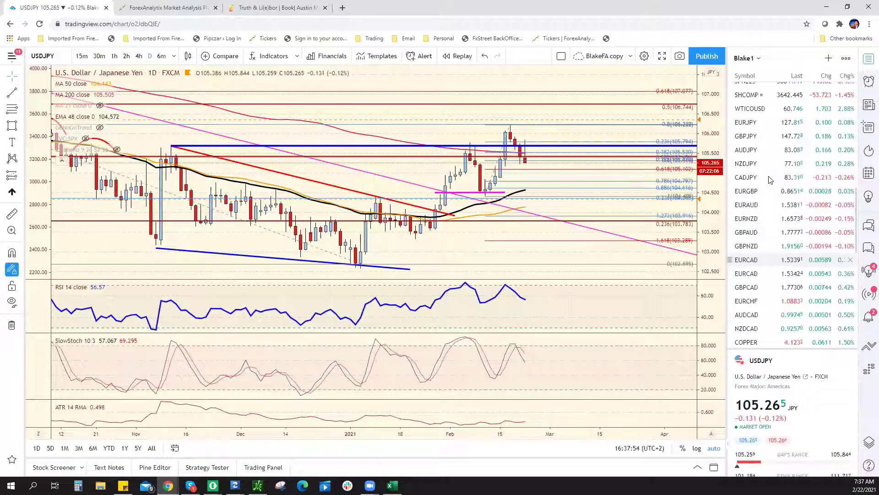
pyautogui.scroll(-5, 770, 188)
pyautogui.click(769, 192)
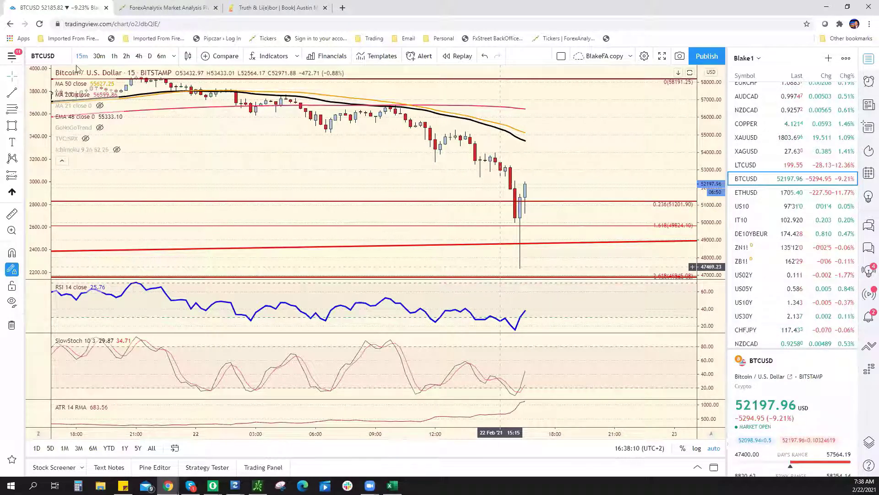
# - Glance at the ForexAnalytix dashboard, then load USDJPY on the 15-minute chart
pyautogui.click(165, 8)
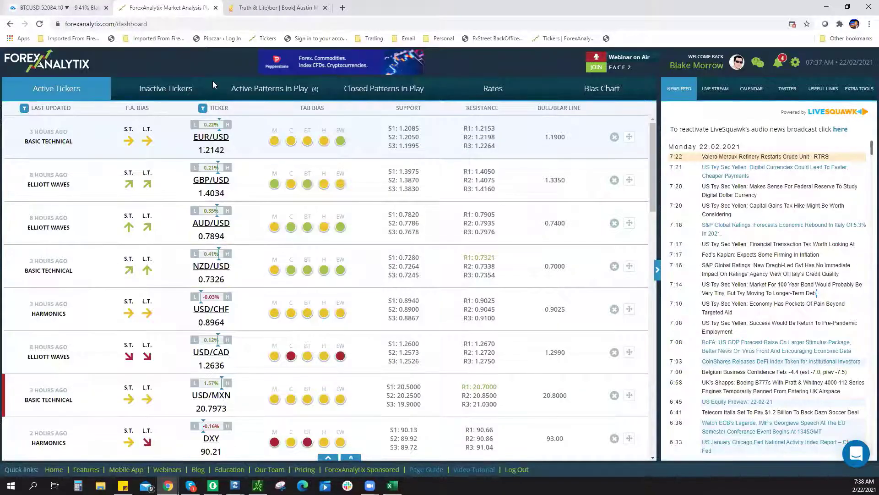
pyautogui.click(55, 7)
pyautogui.scroll(10, 813, 207)
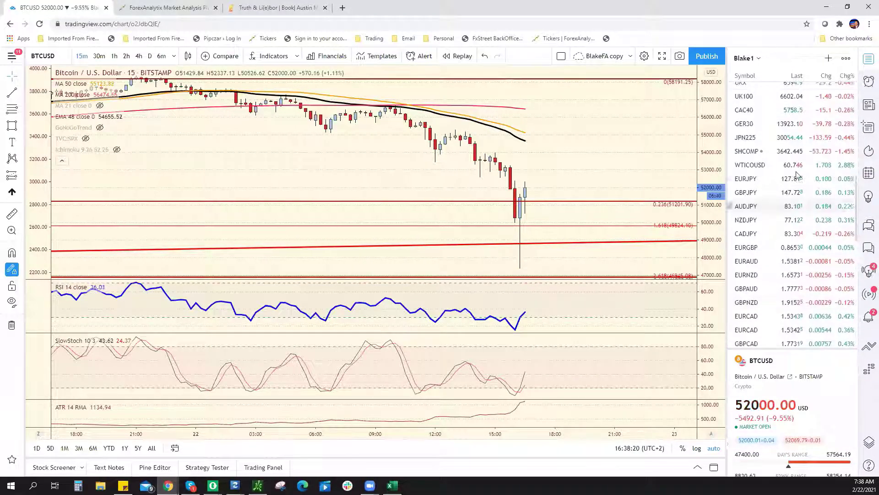
pyautogui.scroll(1, 799, 215)
pyautogui.scroll(5, 798, 216)
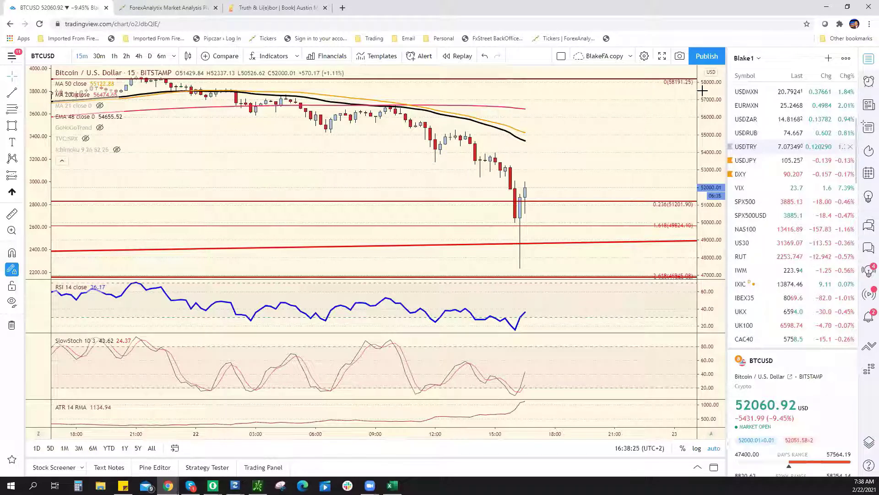
pyautogui.press('Down')
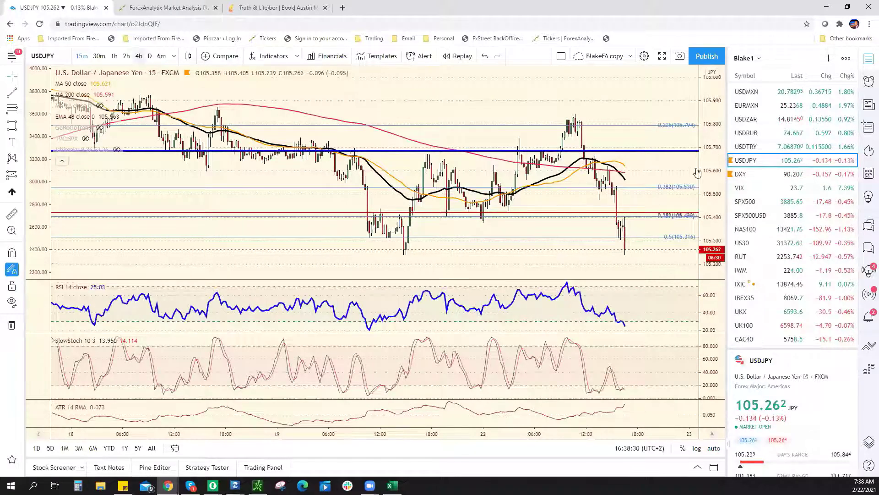
# - Switch USDJPY to the 4-hour (4h) interval, then bring the Excel sheet forward
pyautogui.press('4')
pyautogui.press('h')
pyautogui.press('Return')
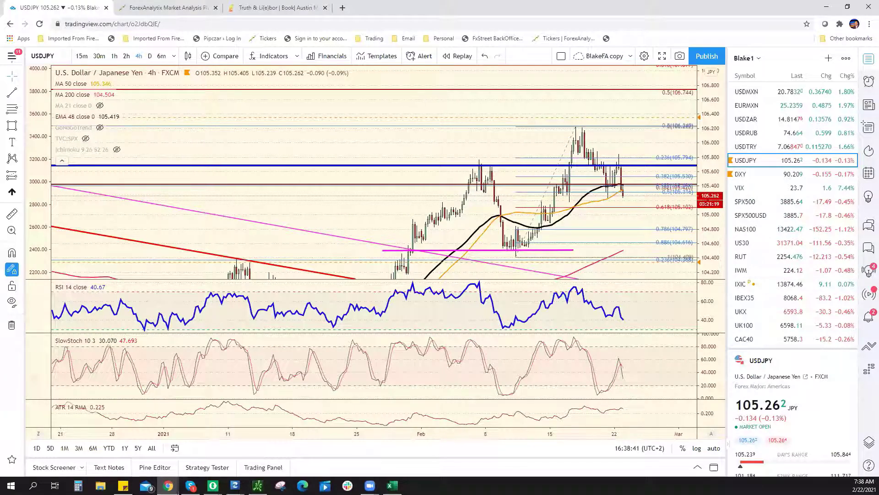
pyautogui.hotkey('alt', 'Tab')
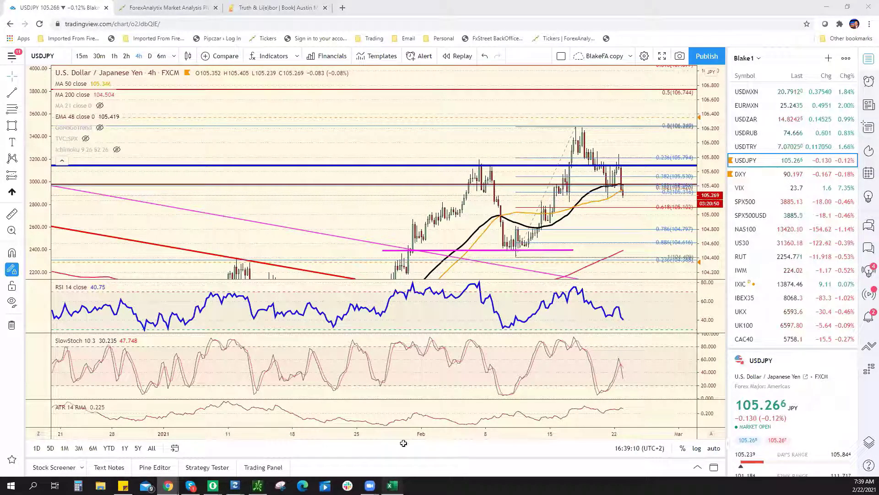
pyautogui.hotkey('alt', 'Tab')
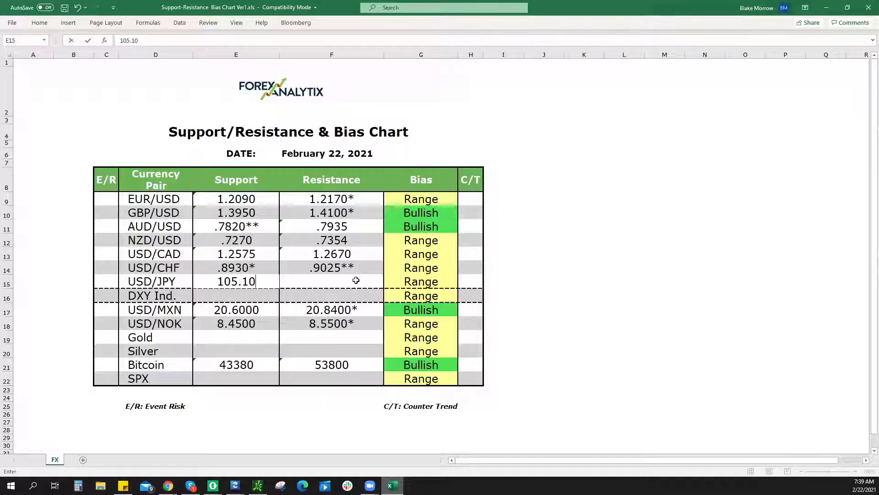
# - Record 105.85 as USD/JPY resistance in F15
pyautogui.press('Tab')
pyautogui.write('105.85')
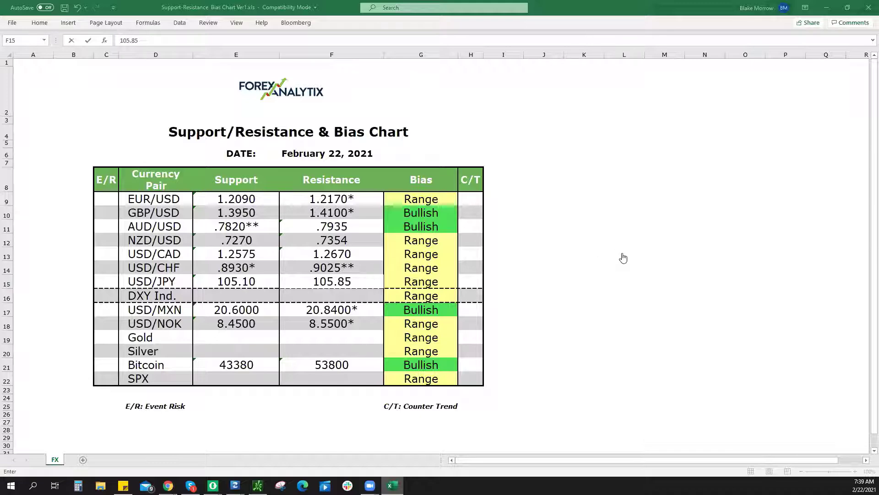
pyautogui.hotkey('alt', 'Tab')
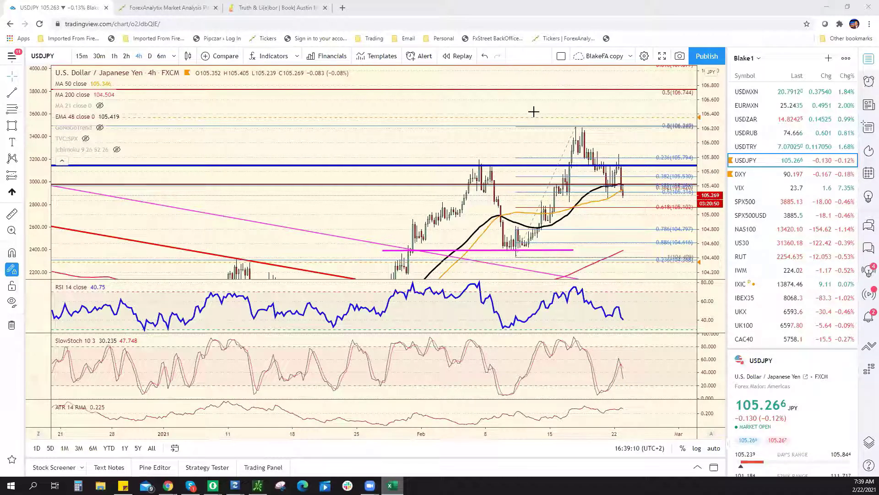
# - Load DXY and re-anchor its Fibonacci from the early-February high down to the 16 Feb low
pyautogui.press('space')
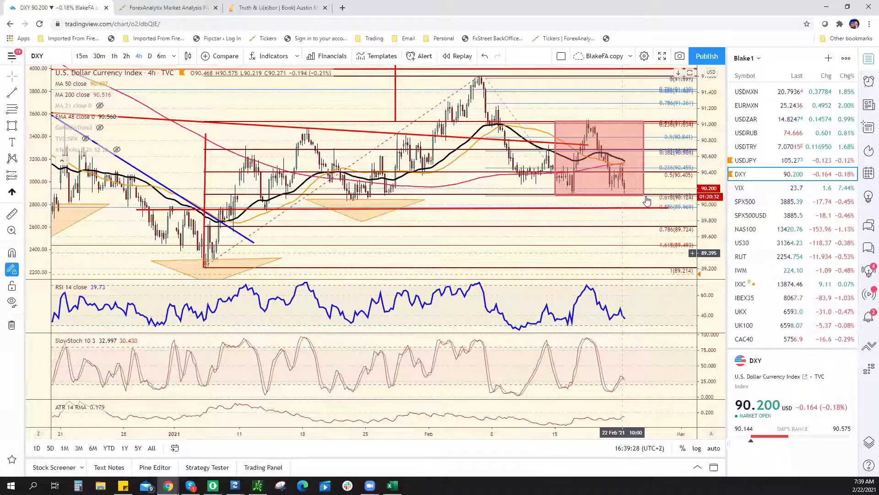
pyautogui.scroll(-3, 645, 202)
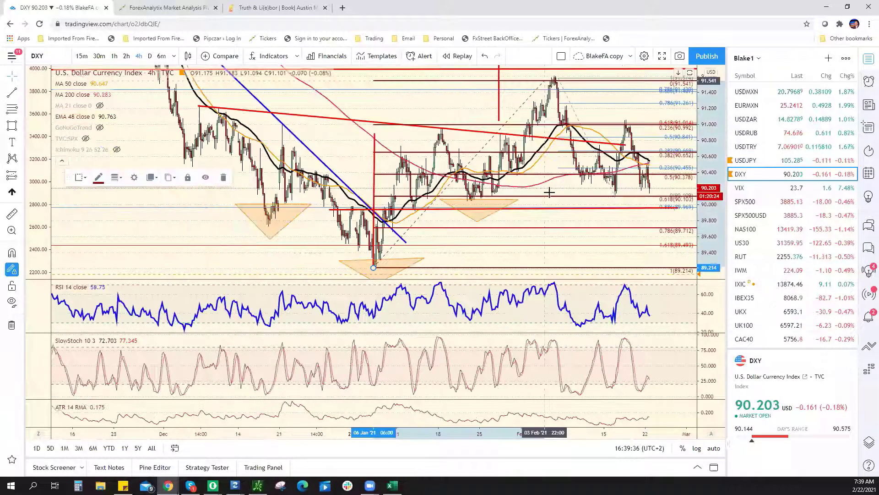
pyautogui.click(502, 197)
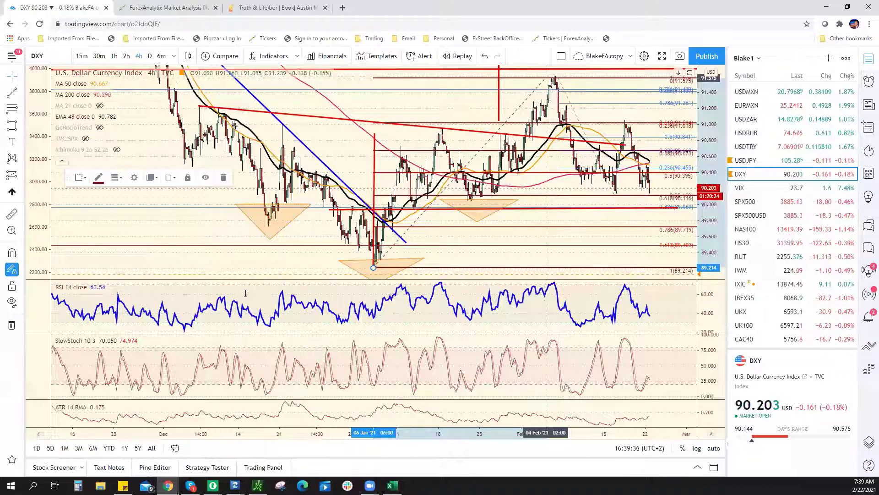
pyautogui.moveTo(546, 78); pyautogui.dragTo(554, 76)
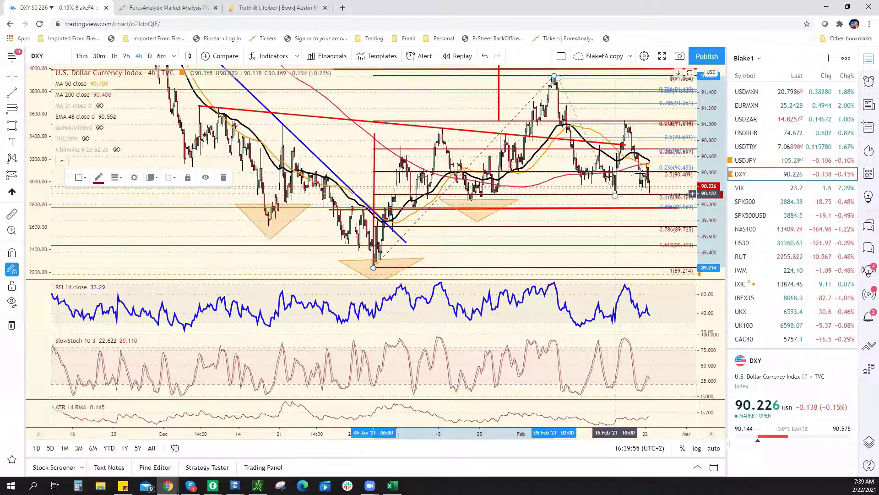
pyautogui.moveTo(637, 172); pyautogui.dragTo(646, 168)
pyautogui.click(614, 193)
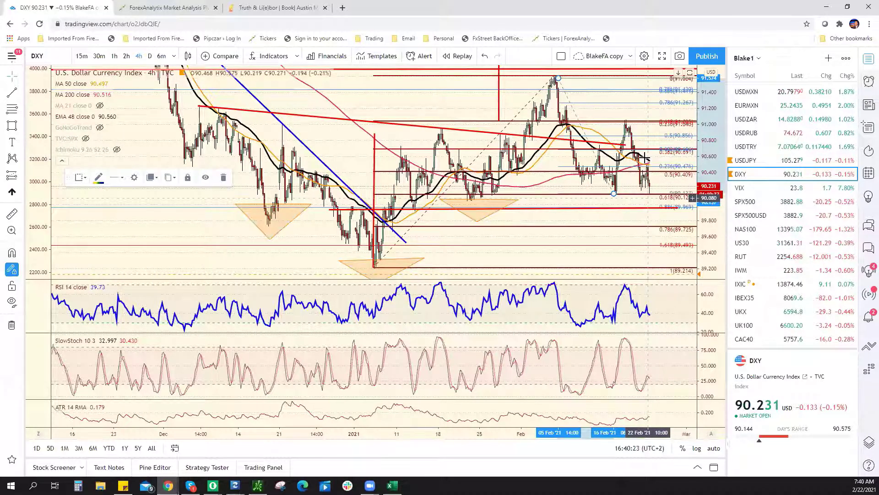
pyautogui.scroll(1, 644, 158)
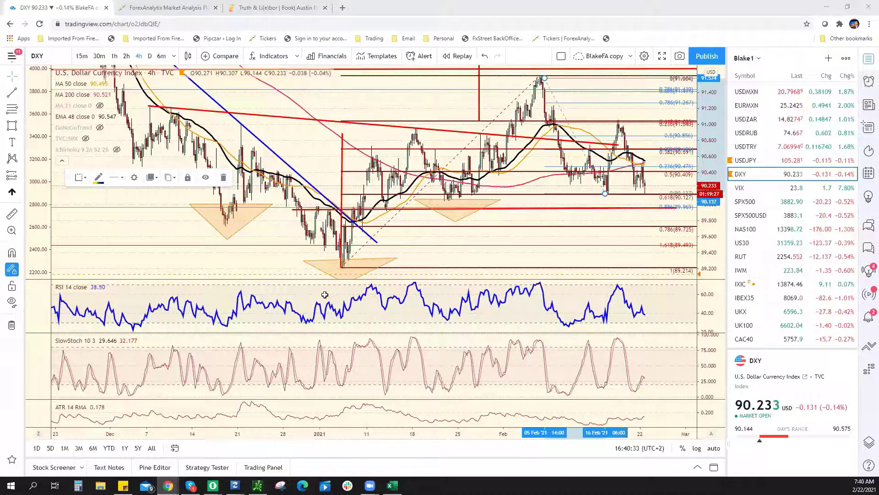
# - Extend DXY resistance in F16 to 90.60/91.00, then return to the TradingView DXY chart
pyautogui.hotkey('alt', 'Tab')
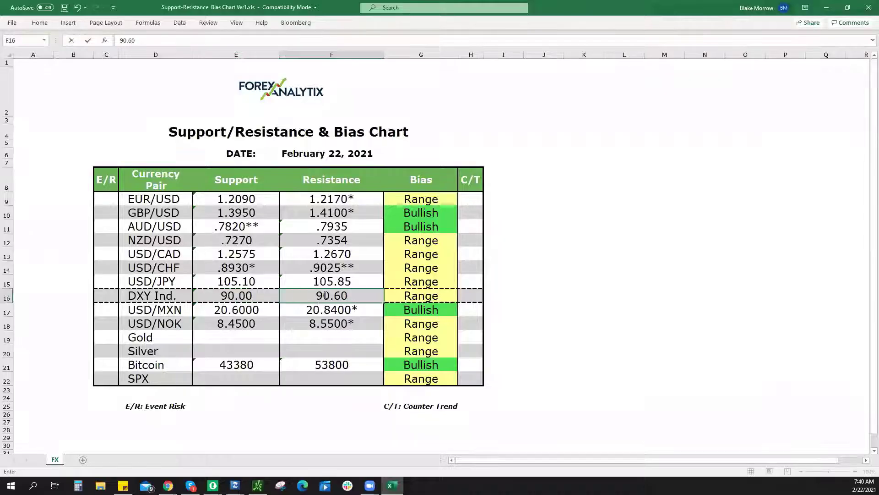
pyautogui.write('/91.0')
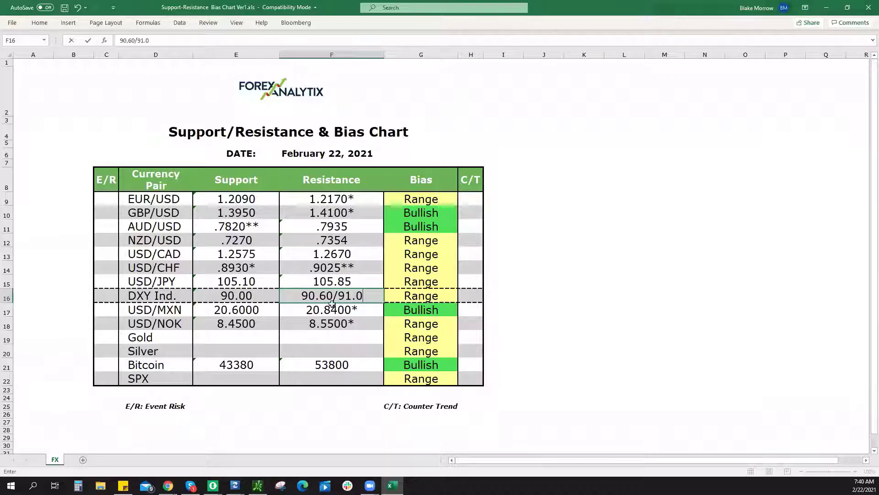
pyautogui.write('0')
pyautogui.click(386, 477)
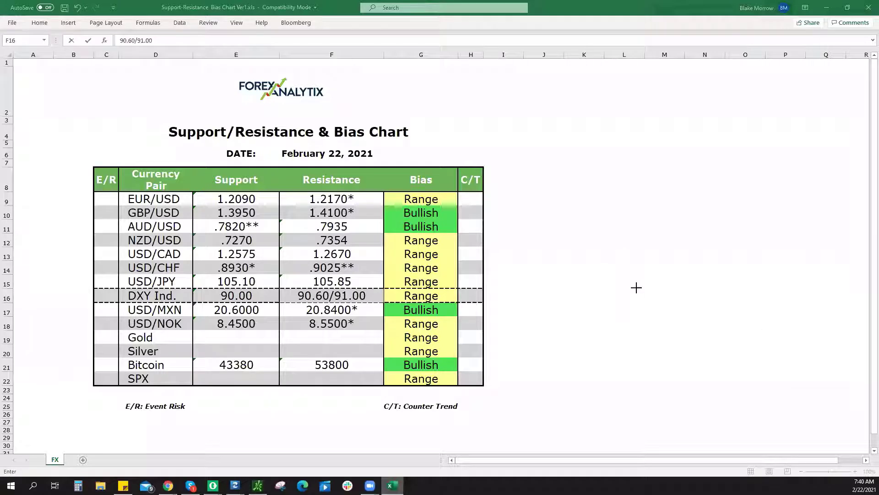
pyautogui.hotkey('alt', 'Tab')
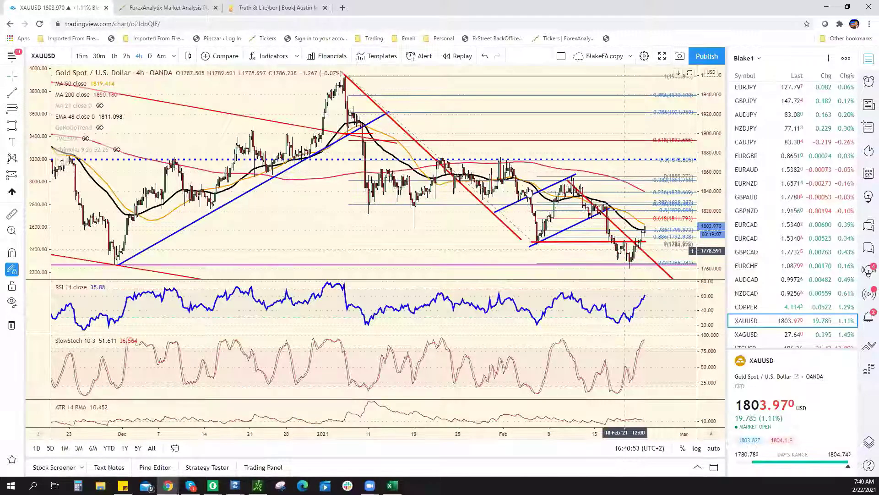
# - Drag the gold chart's Fibonacci retracement low anchor down to the 1760.588 swing low
pyautogui.scroll(-1, 529, 202)
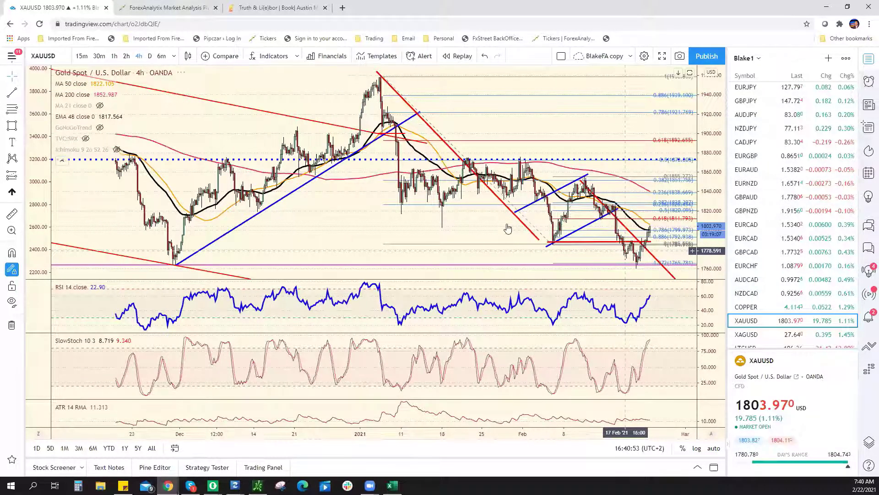
pyautogui.scroll(1, 508, 232)
pyautogui.rightClick(542, 377)
pyautogui.rightClick(505, 226)
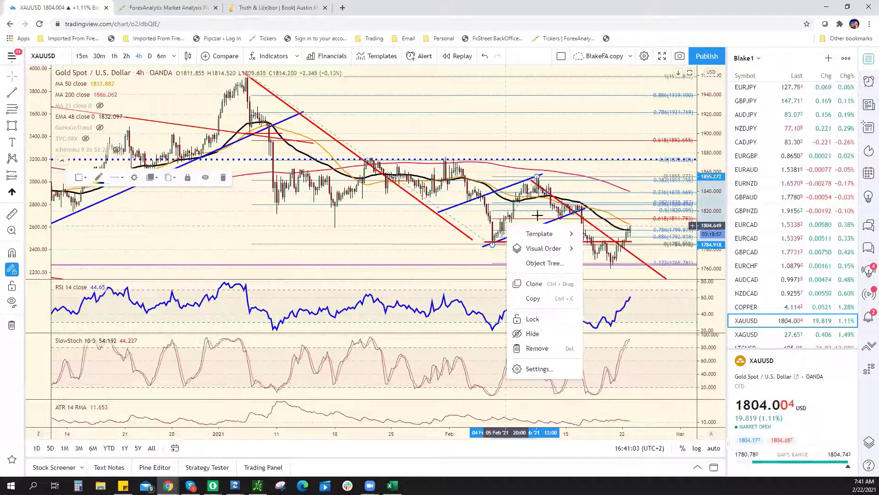
pyautogui.click(545, 272)
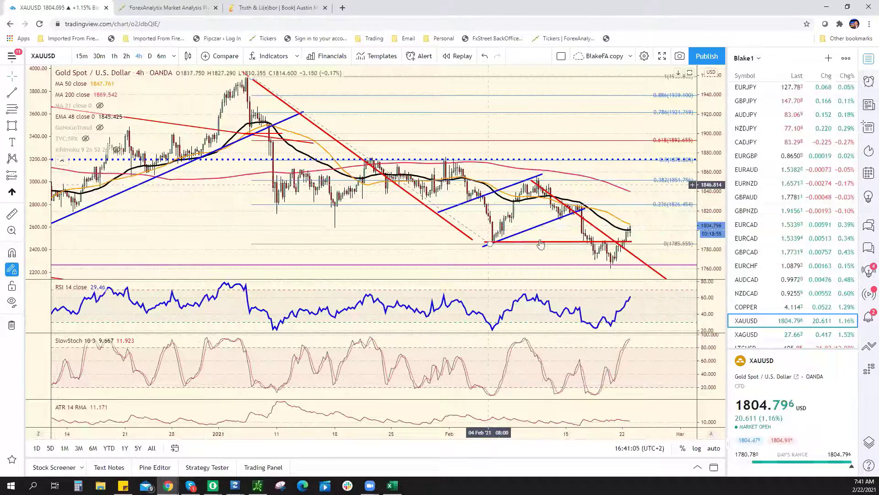
pyautogui.scroll(-1, 548, 246)
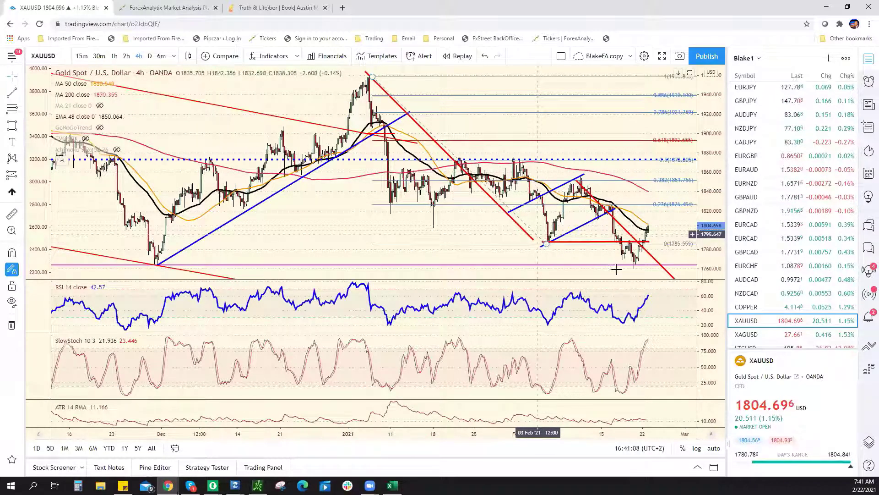
pyautogui.moveTo(631, 270); pyautogui.dragTo(633, 269)
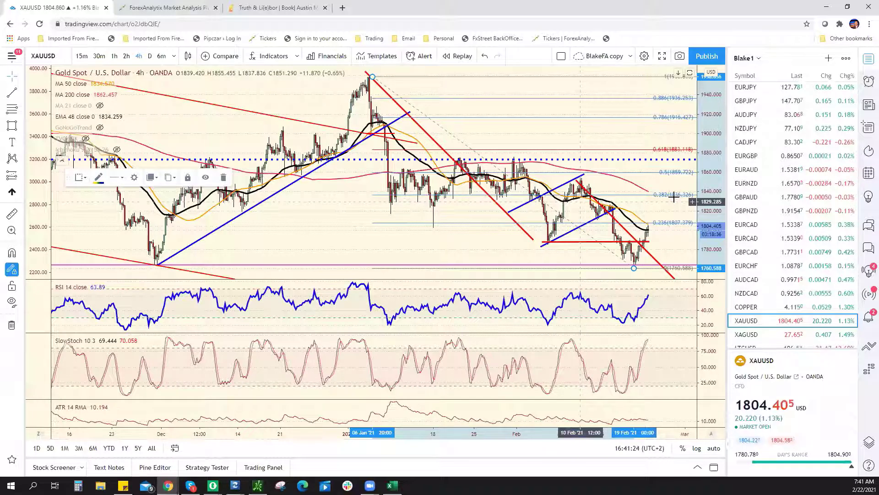
pyautogui.scroll(2, 677, 201)
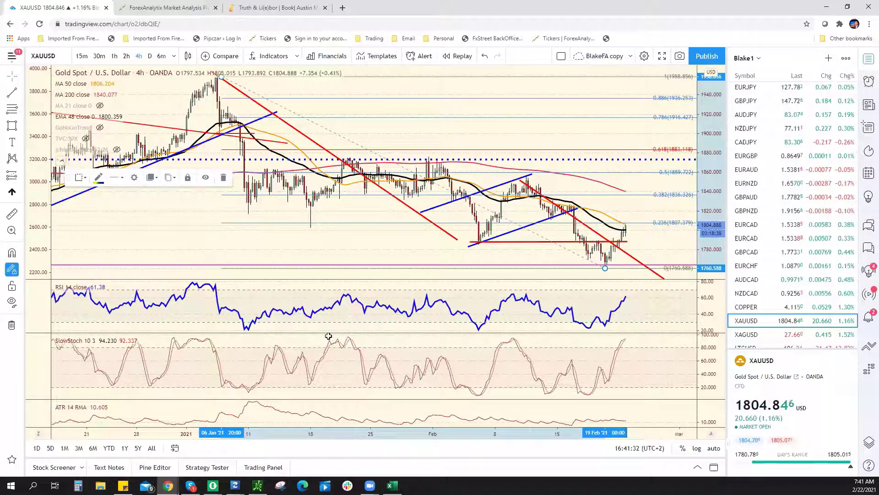
# - Enter Gold's resistance 1836 and support 1790, reading the red line's price on the chart
pyautogui.hotkey('alt', 'Tab')
pyautogui.write('1836')
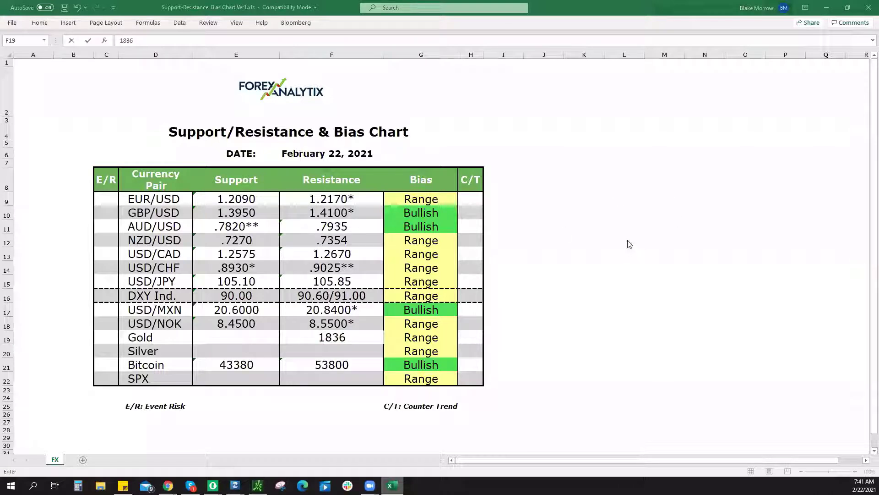
pyautogui.hotkey('alt', 'Tab')
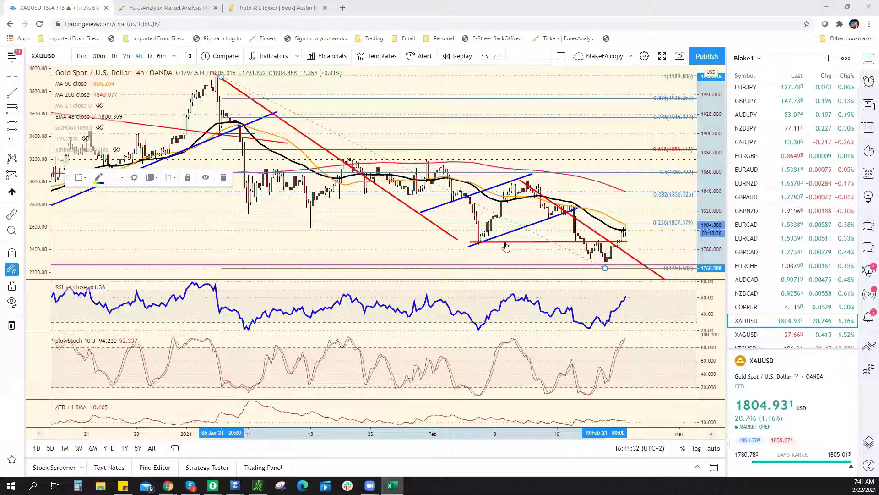
pyautogui.click(597, 243)
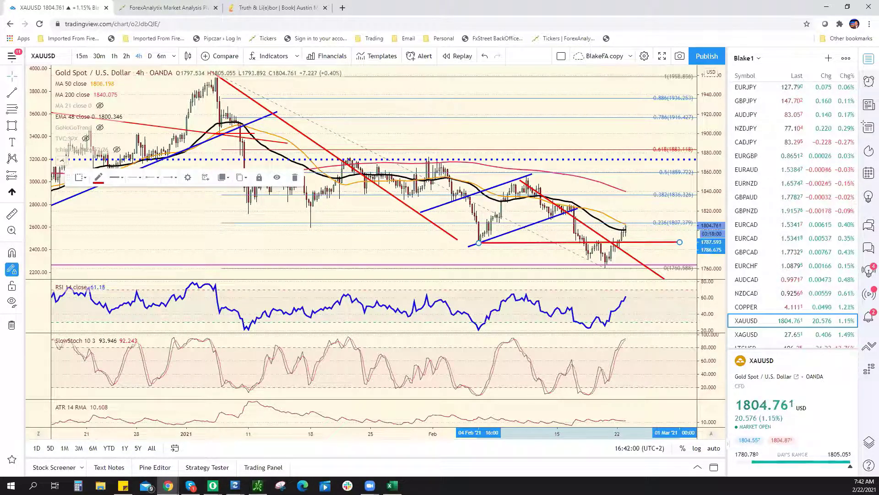
pyautogui.hotkey('alt', 'Tab')
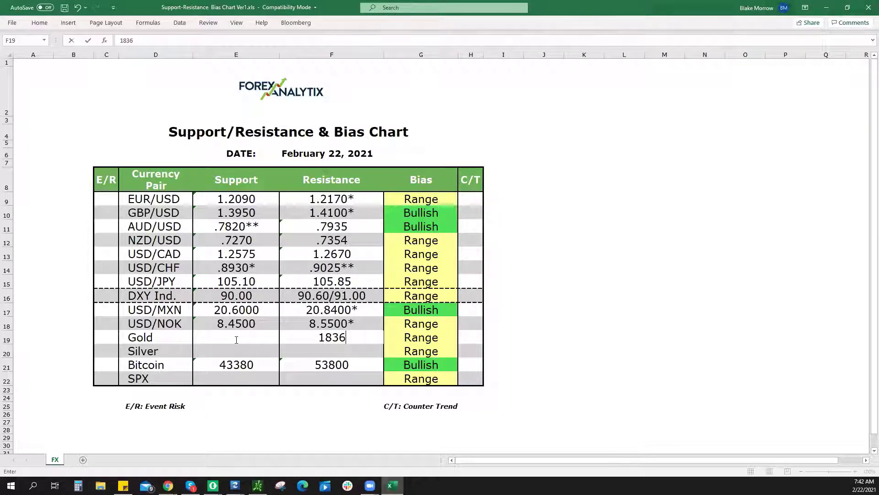
pyautogui.press('Left')
pyautogui.write('1790')
pyautogui.hotkey('alt', 'Tab')
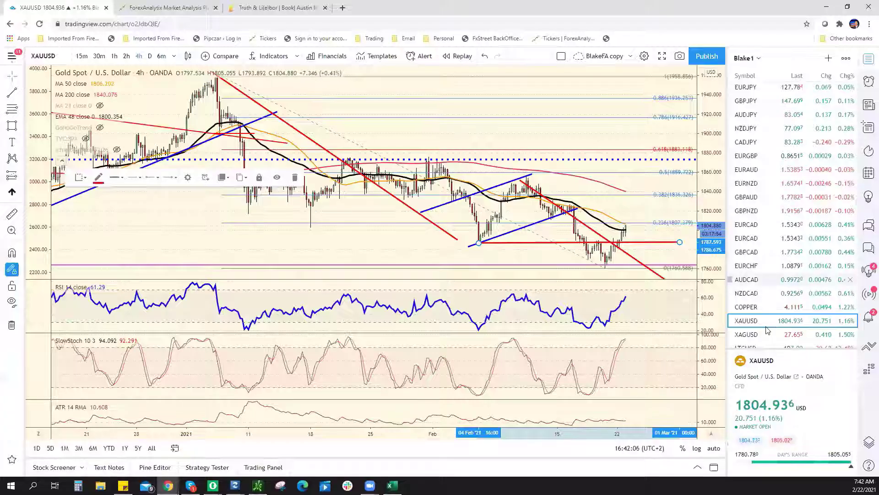
# - Switch the chart to XAGUSD silver and select its blue support line near 25.92
pyautogui.click(768, 332)
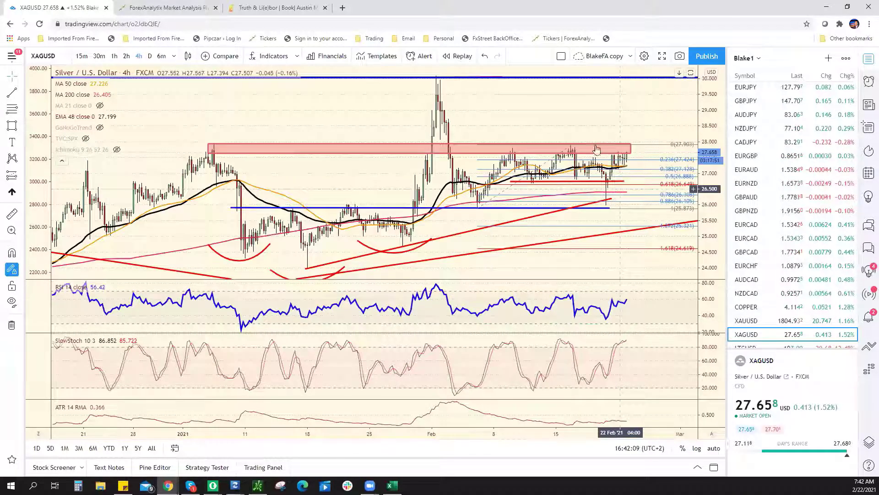
pyautogui.click(612, 208)
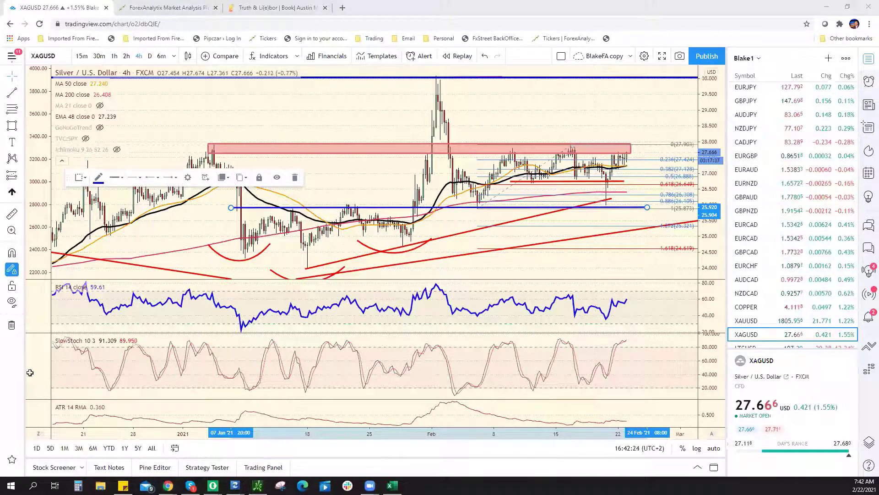
# - Enter Silver's support 26.00 in E20 and resistance 28.00 in F20, then return to TradingView
pyautogui.hotkey('alt', 'Tab')
pyautogui.click(242, 350)
pyautogui.write('26.00')
pyautogui.press('Tab')
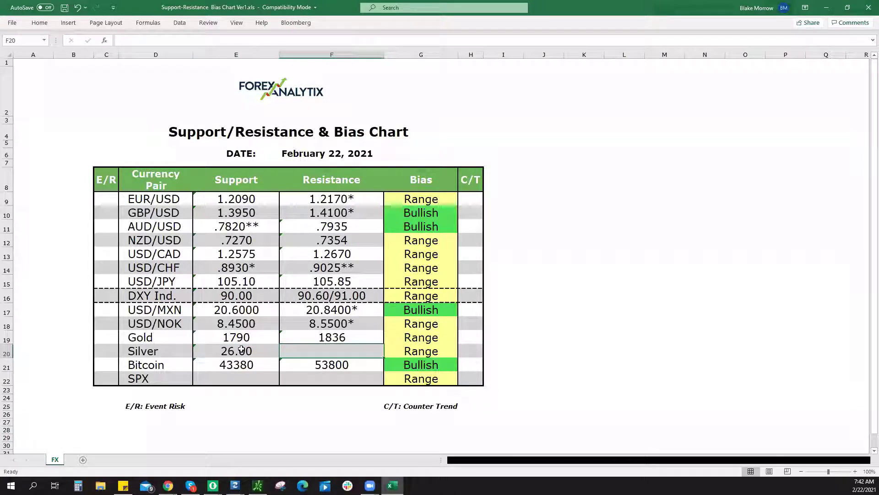
pyautogui.write('28.00')
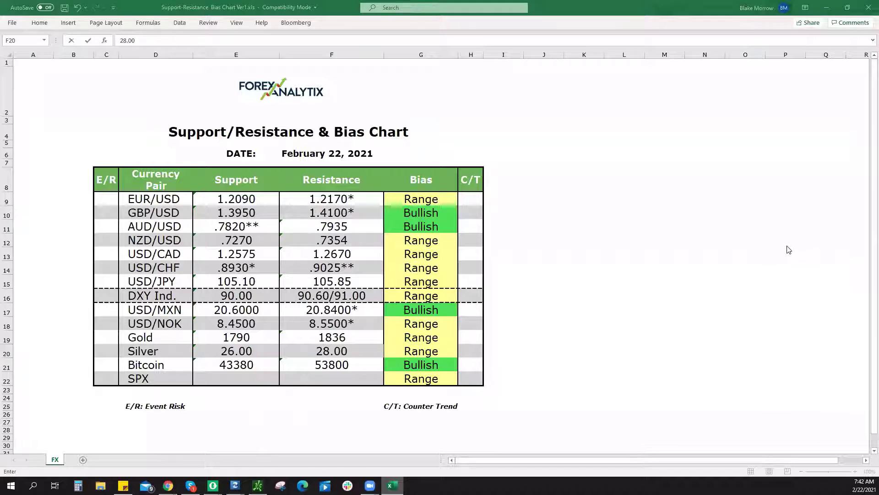
pyautogui.hotkey('alt', 'Tab')
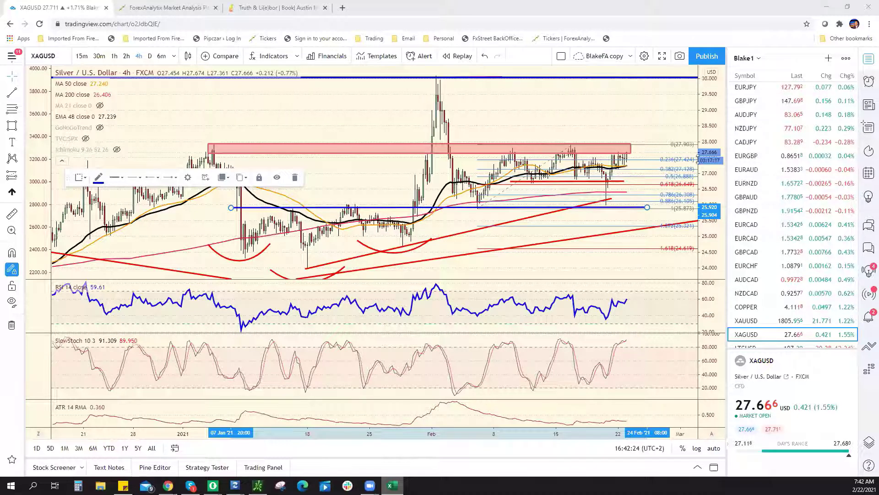
pyautogui.scroll(-10, 806, 188)
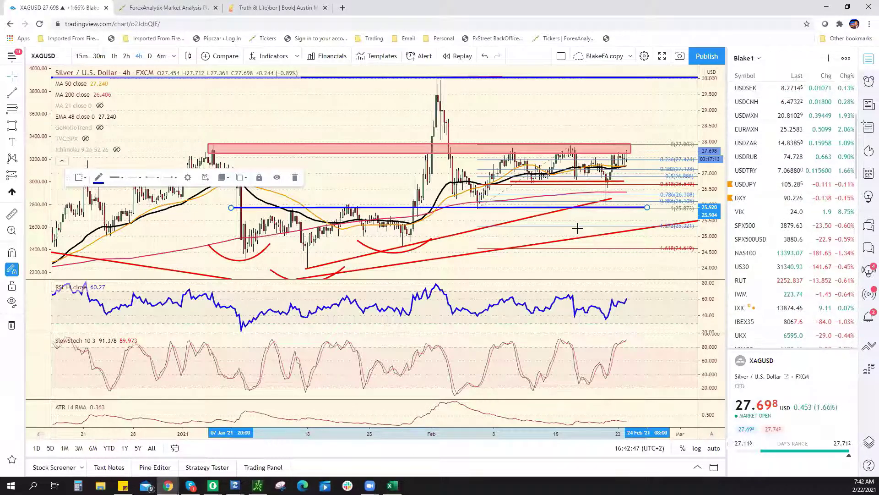
# - Show SPX500USD on the 1-hour timeframe and reset the time scale to fit the last week
pyautogui.press('Up')
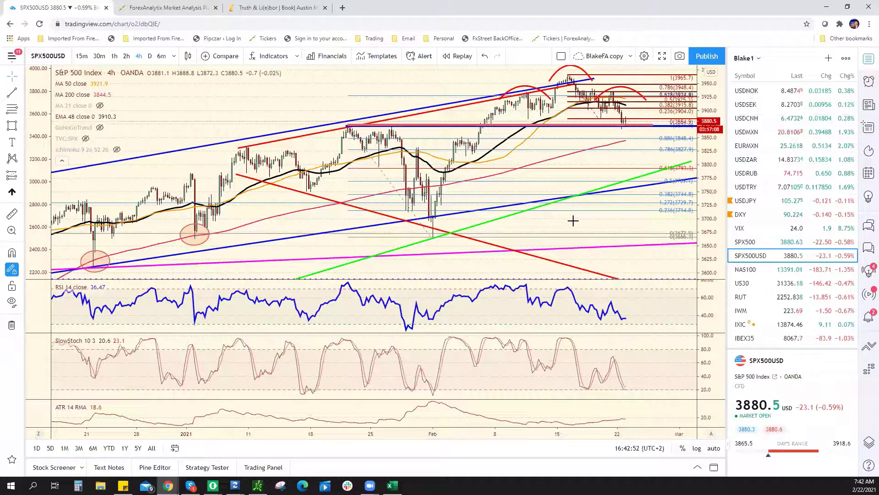
pyautogui.scroll(1, 574, 221)
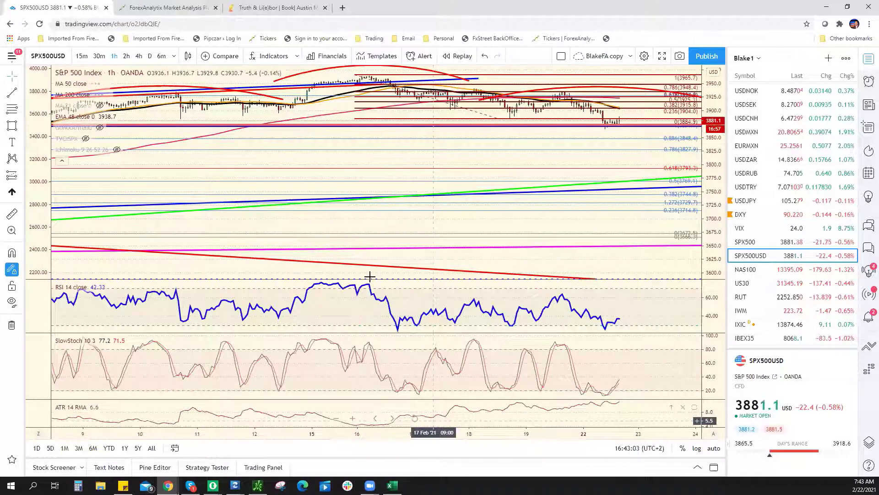
pyautogui.doubleClick(433, 432)
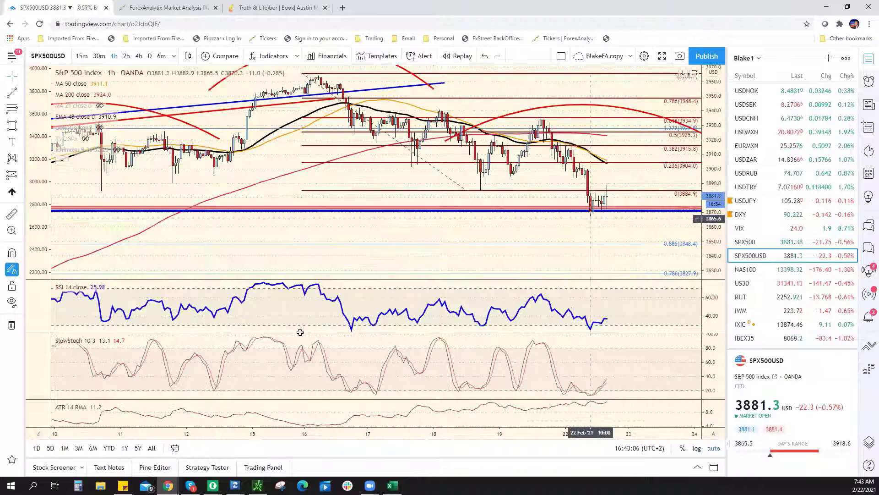
# - Record SPX support 3865*** in E22 and resistance 3904/3935 in F22, checking the chart between
pyautogui.hotkey('alt', 'Tab')
pyautogui.click(239, 379)
pyautogui.write('3865')
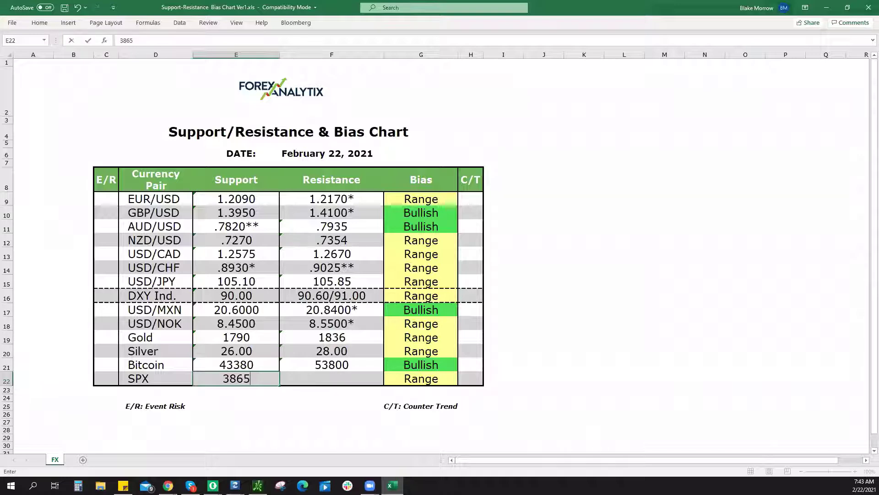
pyautogui.write('***')
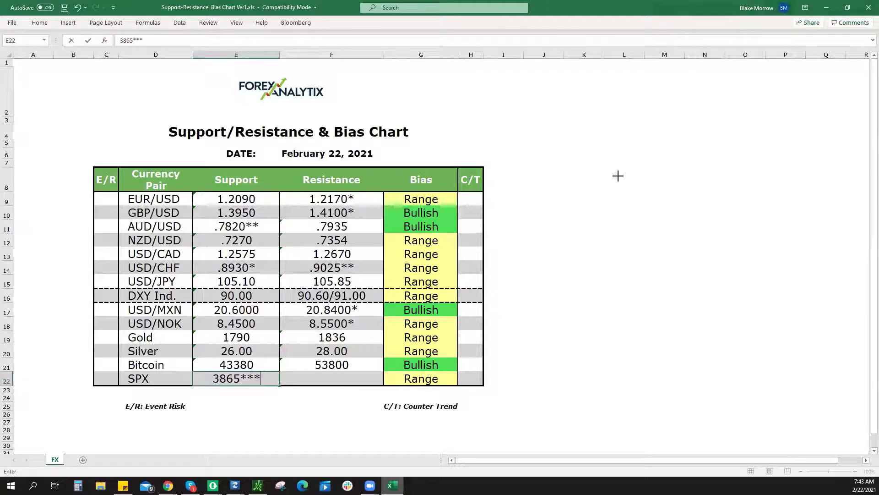
pyautogui.hotkey('alt', 'Tab')
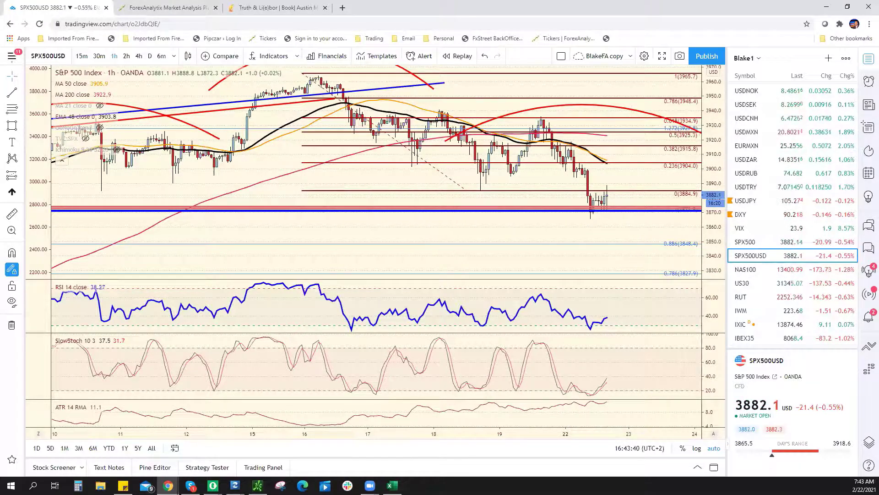
pyautogui.hotkey('alt', 'Tab')
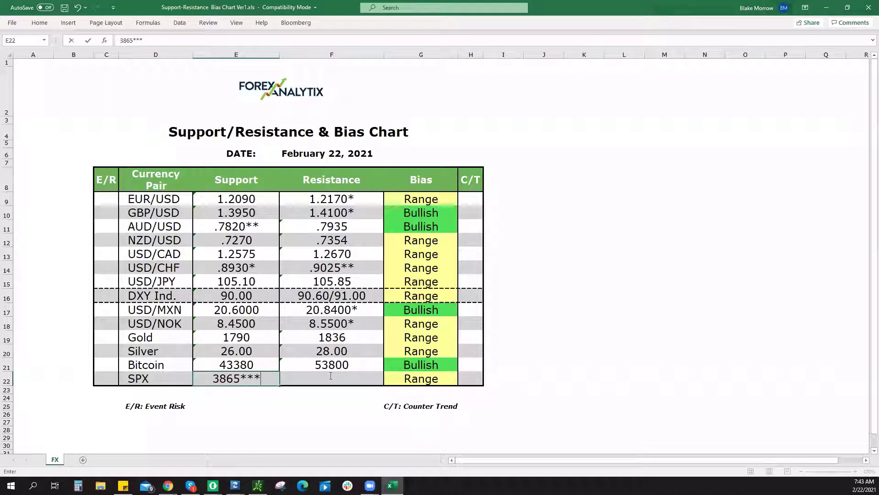
pyautogui.click(330, 375)
pyautogui.write('3904')
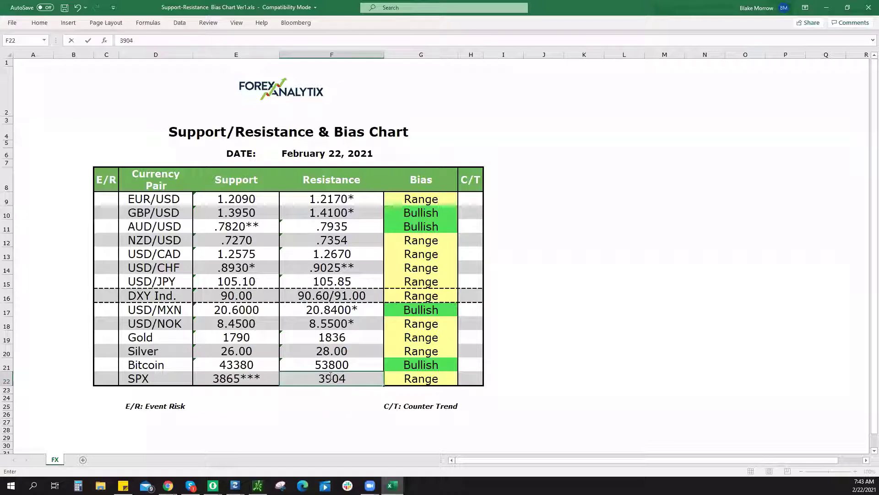
pyautogui.write('/3935')
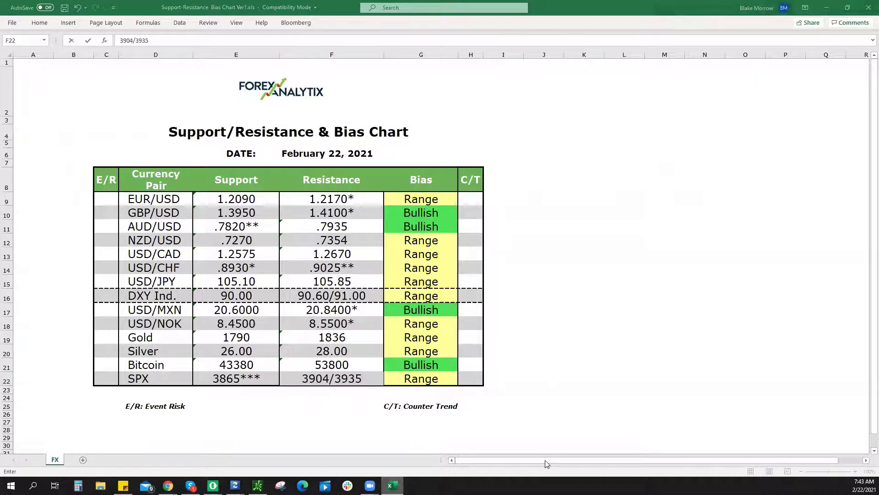
pyautogui.hotkey('alt', 'Tab')
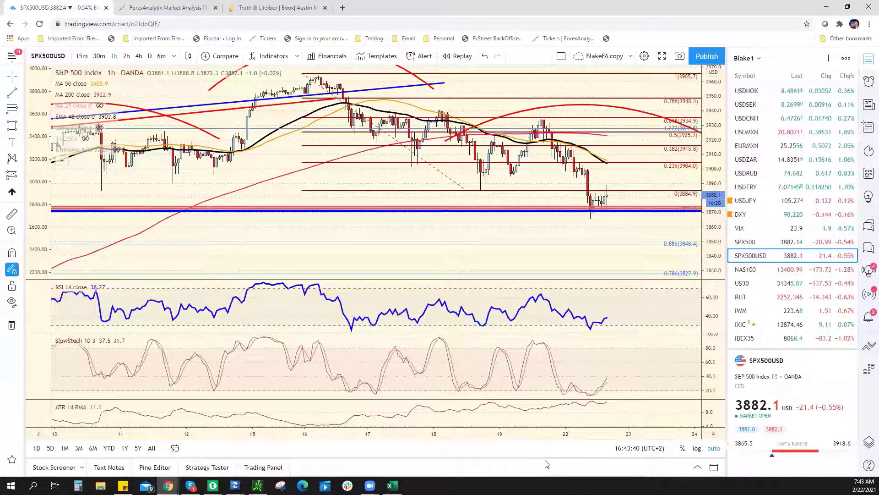
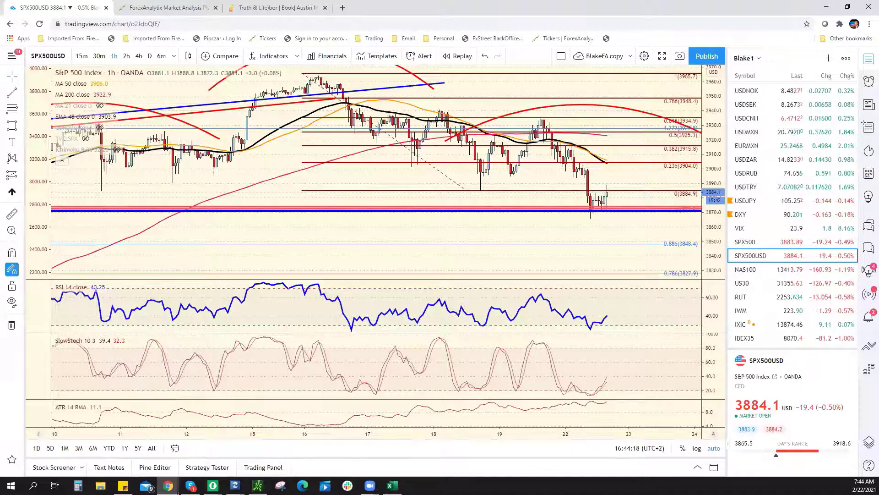
# - Step through the watchlist to bring up the 1-hour ETHUSD chart
pyautogui.hotkey('alt', 'Tab')
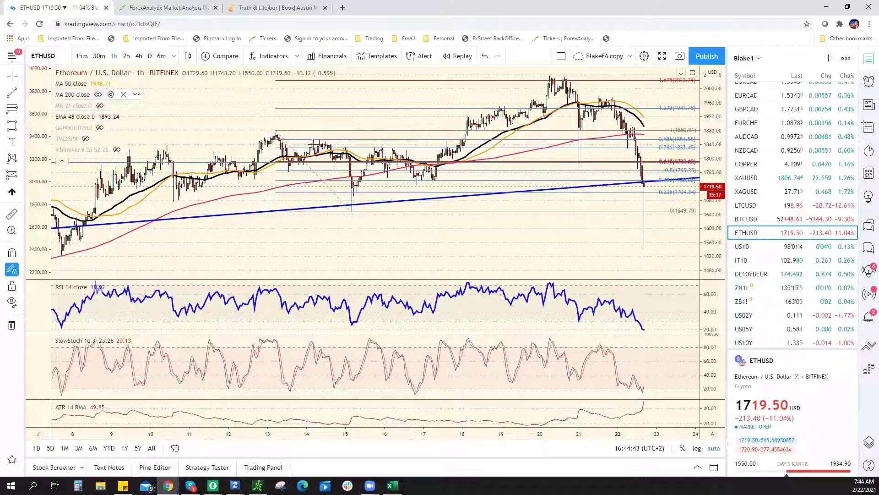
# - Switch ETHUSD to 15-minute, then daily, and draw a red support level near 1497.95
pyautogui.write('15')
pyautogui.press('Return')
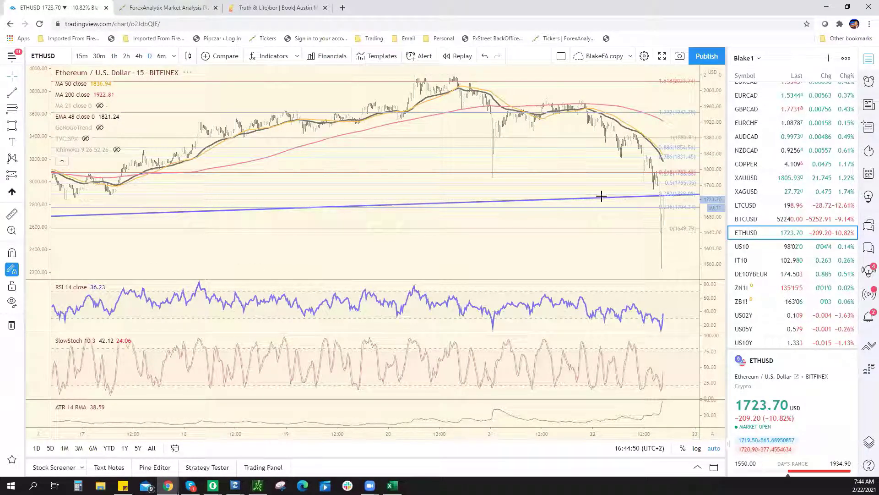
pyautogui.write('D')
pyautogui.press('Return')
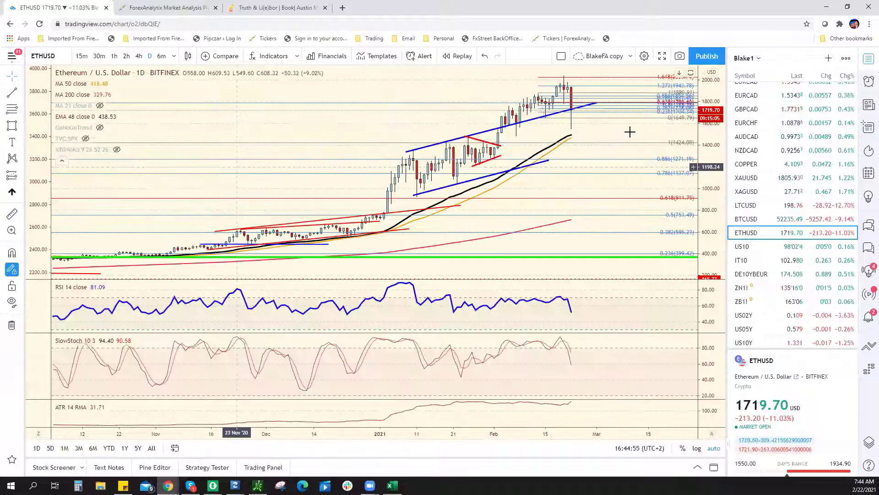
pyautogui.click(629, 132)
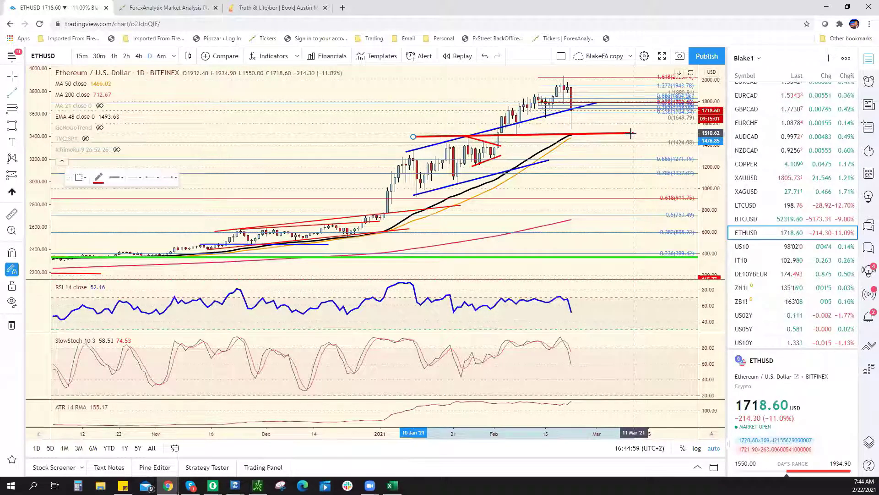
pyautogui.click(573, 136)
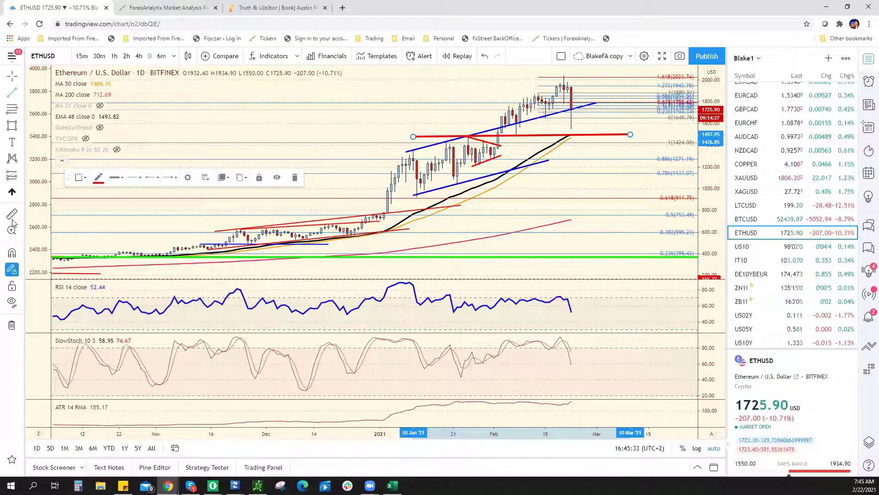
# - Measure the drop from the top candle to late February, toggle 15m back to daily, then type ETHUSDNATG
pyautogui.click(566, 78)
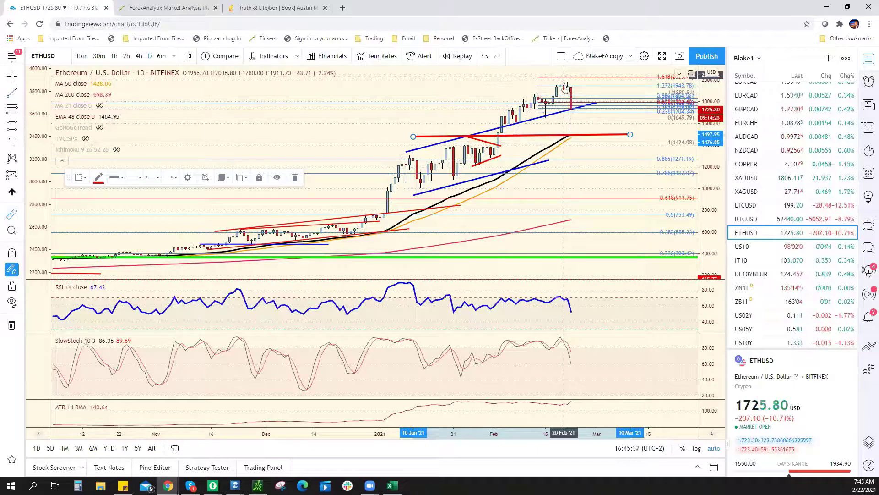
pyautogui.click(590, 158)
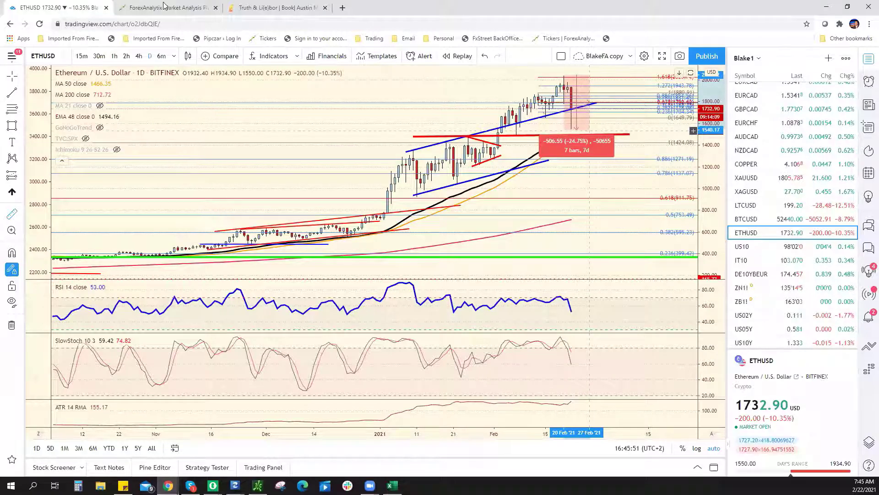
pyautogui.press('1')
pyautogui.press('5')
pyautogui.press('Return')
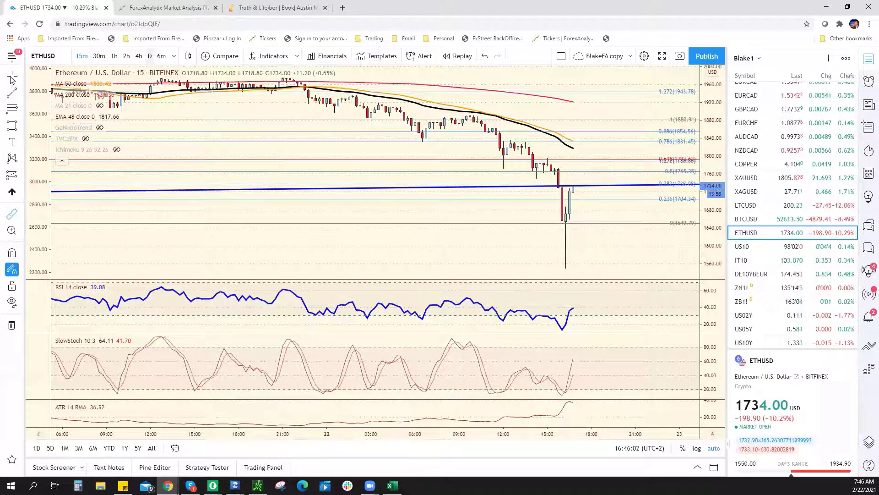
pyautogui.press('d')
pyautogui.press('Return')
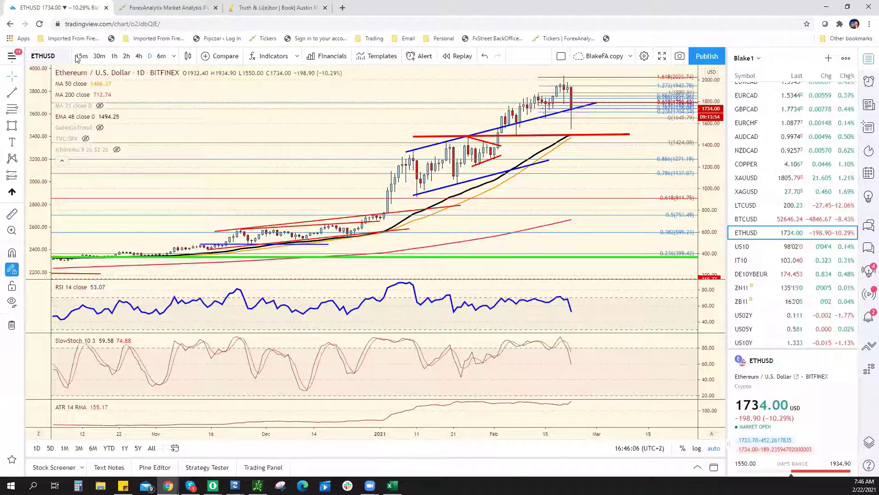
pyautogui.write('ETHUSD')
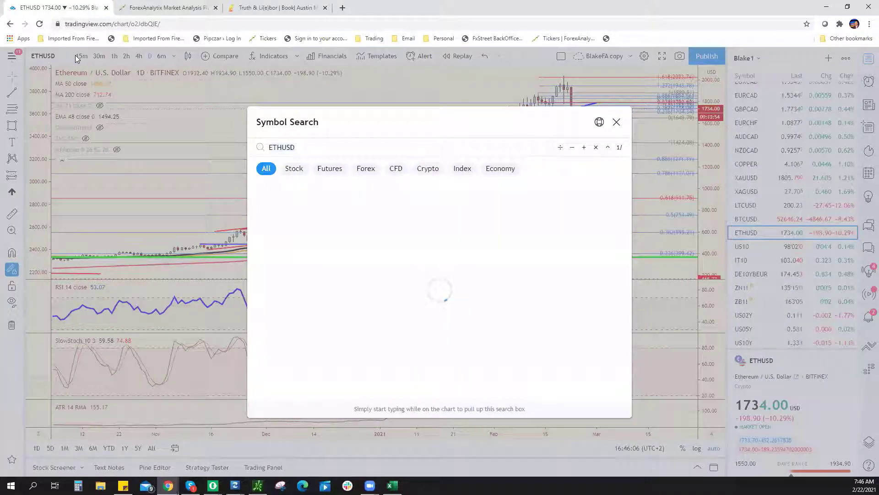
pyautogui.write('NATG')
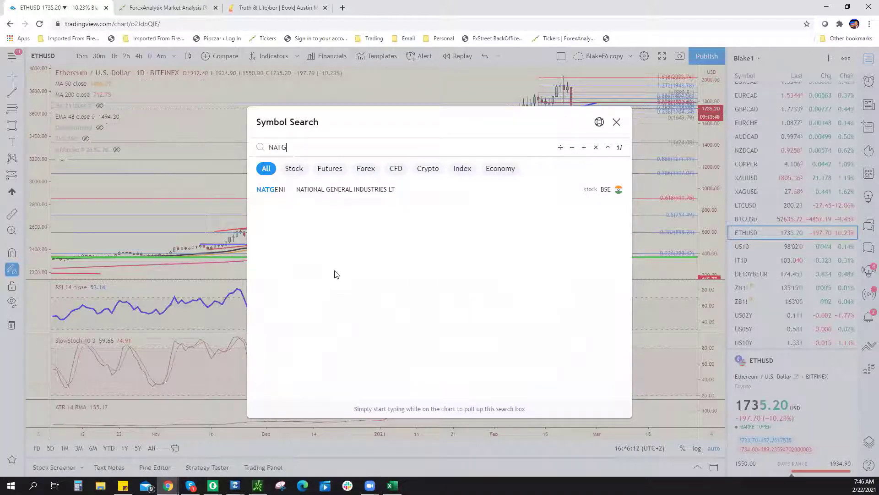
# - Shorten the search query and load the NATURALGAS CURRENCYCOM daily chart
pyautogui.press('BackSpace')
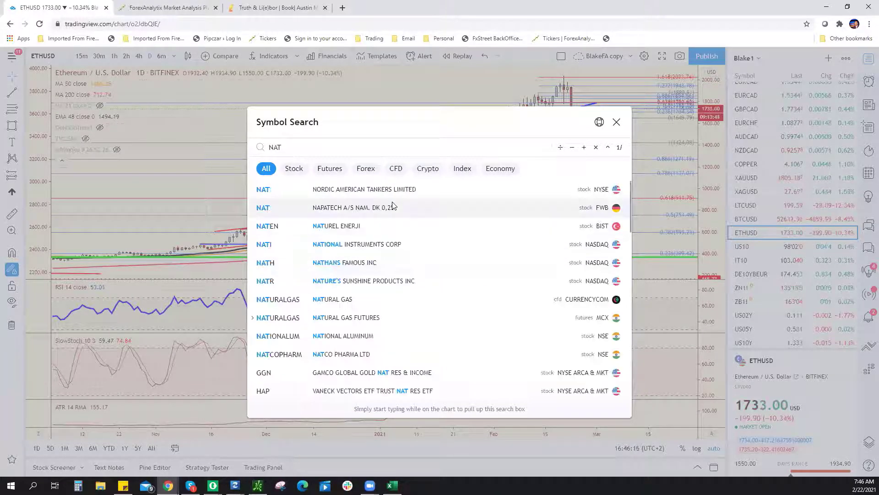
pyautogui.click(392, 302)
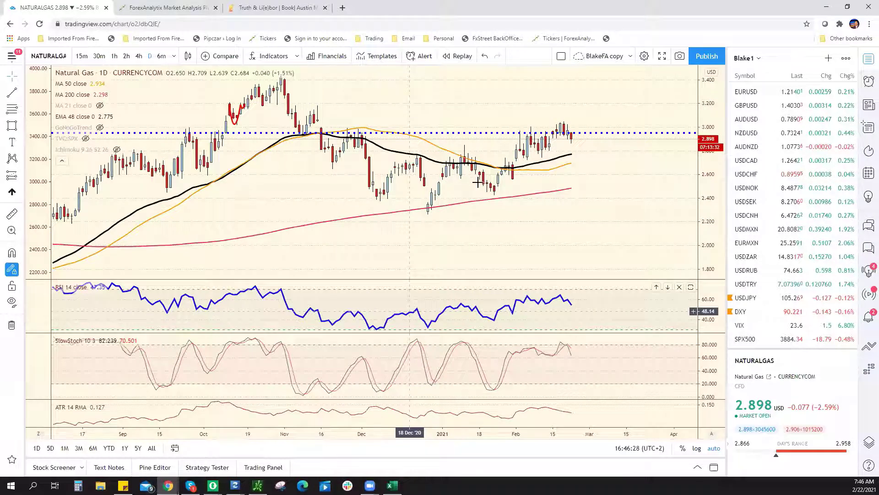
# - Draw Fibonacci levels from the 29 Oct high to the 22 Dec low, then scroll the watchlist to Copper
pyautogui.scroll(-2, 482, 192)
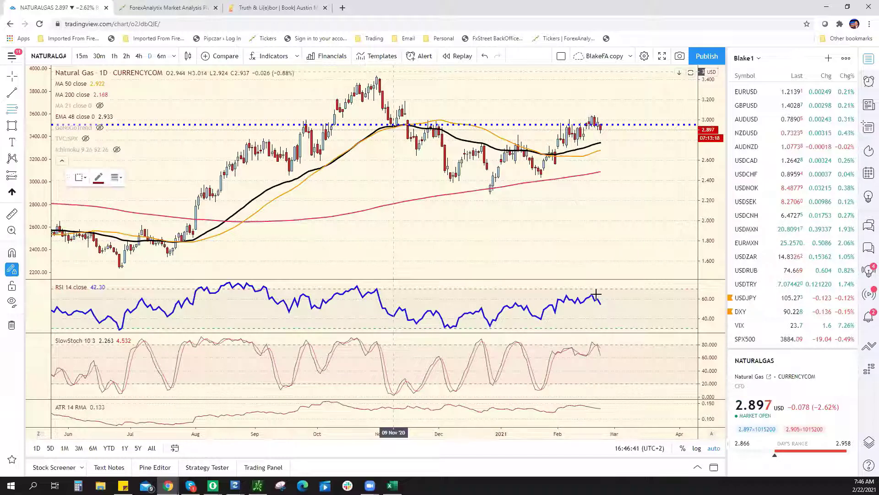
pyautogui.moveTo(374, 74); pyautogui.dragTo(482, 193)
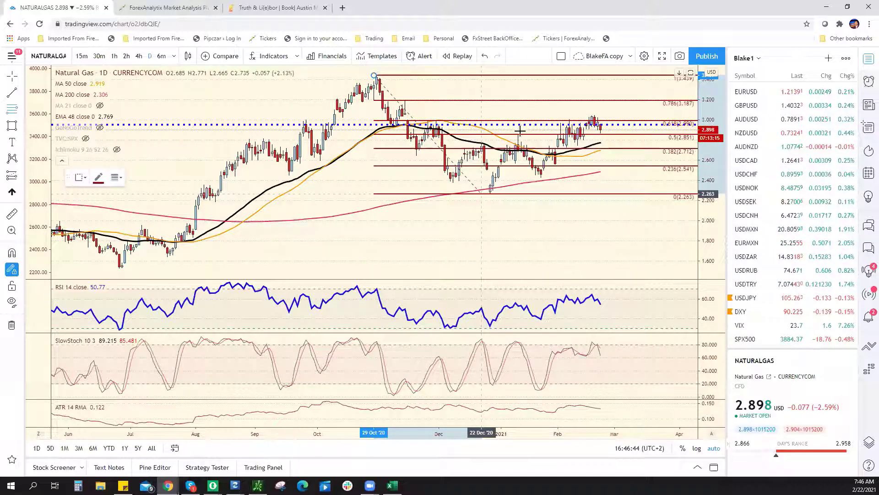
pyautogui.scroll(5, 536, 166)
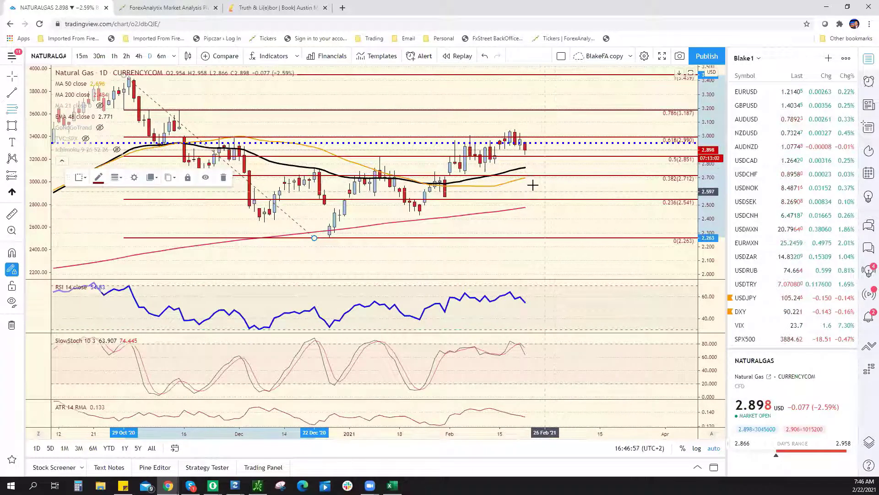
pyautogui.scroll(-5, 533, 185)
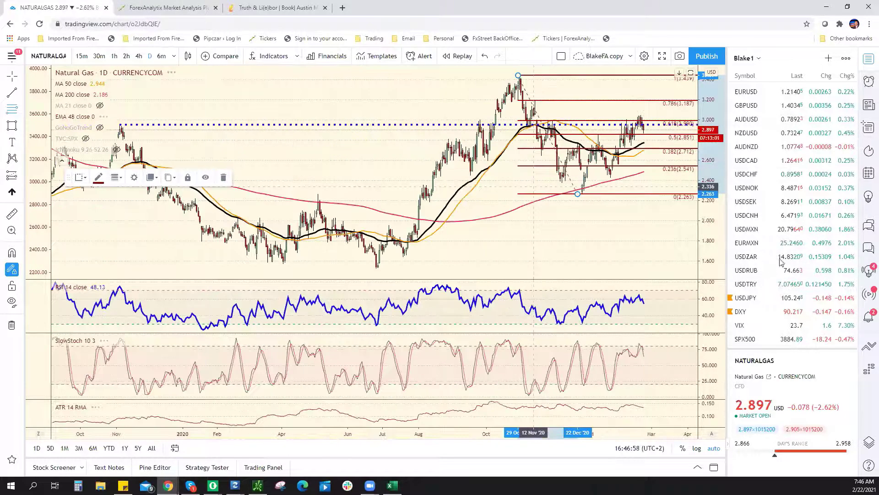
pyautogui.scroll(-4, 782, 255)
pyautogui.scroll(-3, 781, 255)
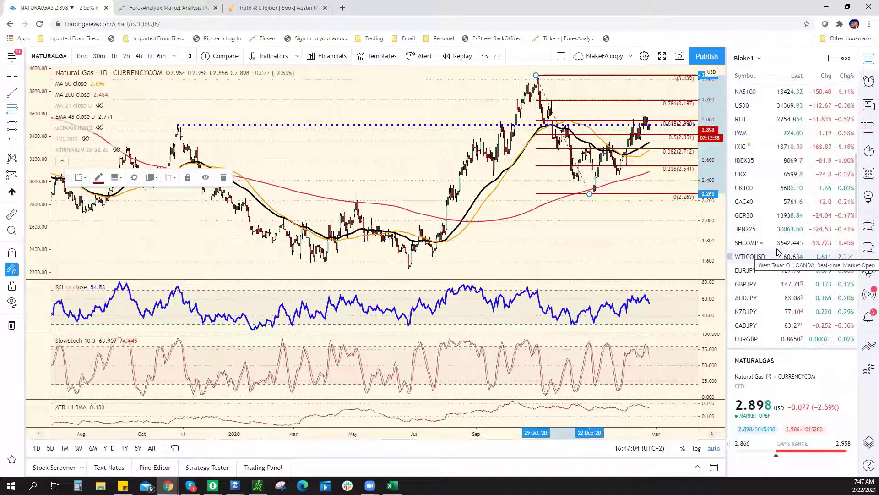
pyautogui.scroll(-9, 778, 243)
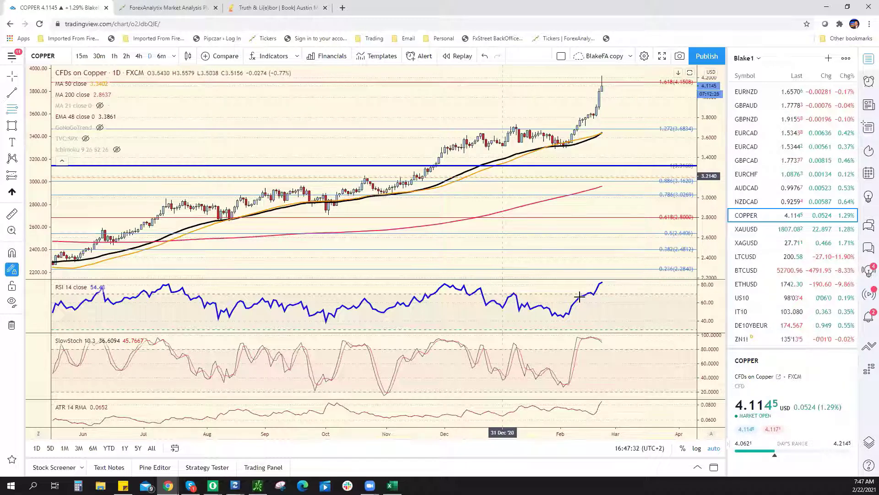
# - Zoom out on the Copper chart and select the Fibonacci retracement spanning 1.9652 to 4.1508
pyautogui.scroll(-5, 543, 271)
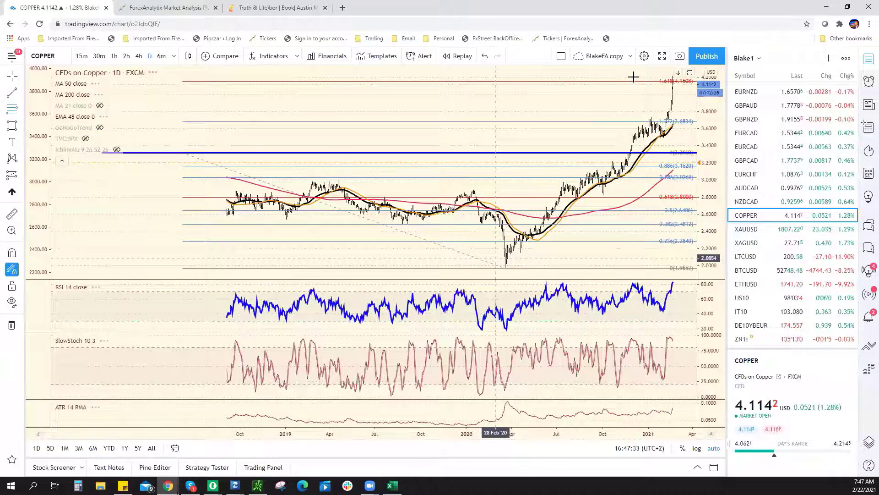
pyautogui.scroll(-3, 639, 128)
pyautogui.click(640, 107)
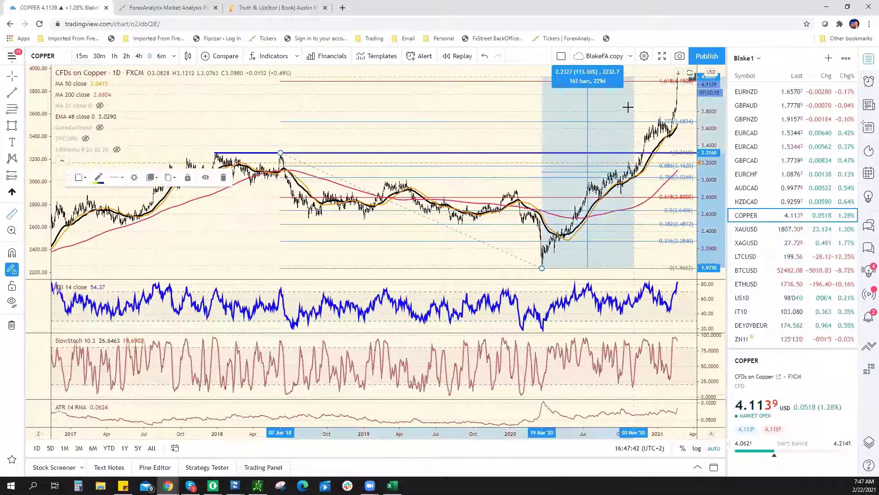
pyautogui.click(151, 92)
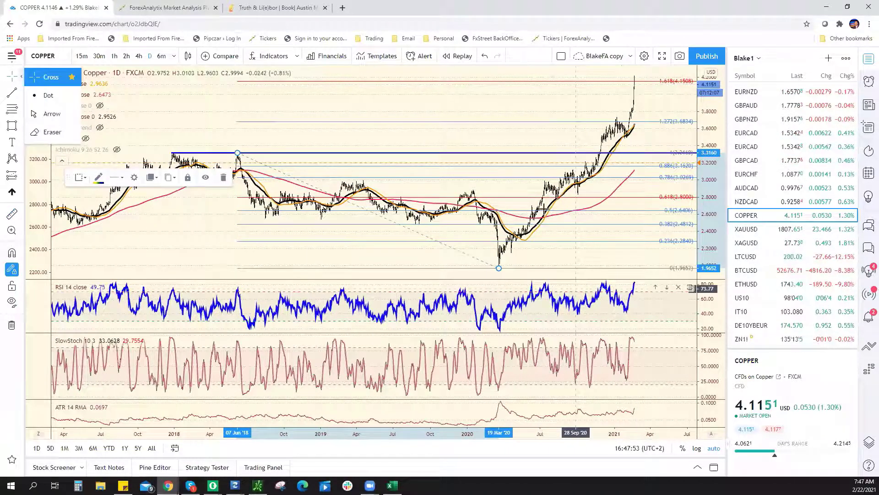
pyautogui.scroll(-3, 550, 206)
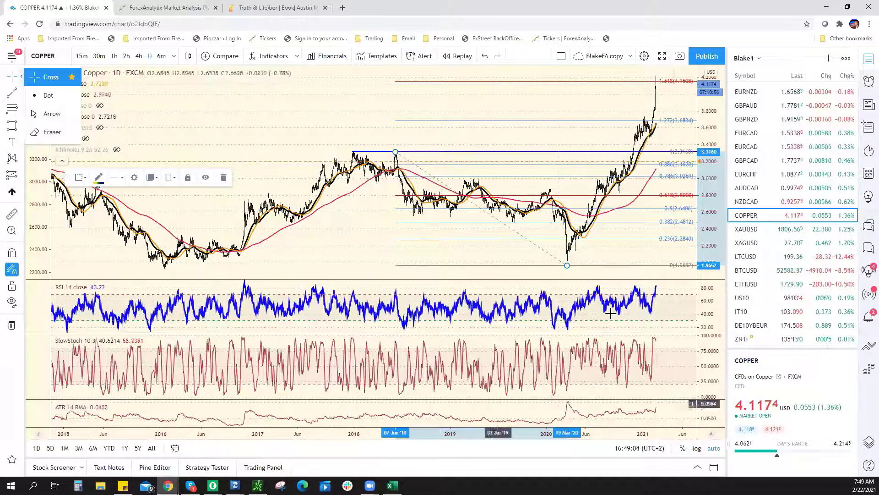
pyautogui.scroll(1, 595, 326)
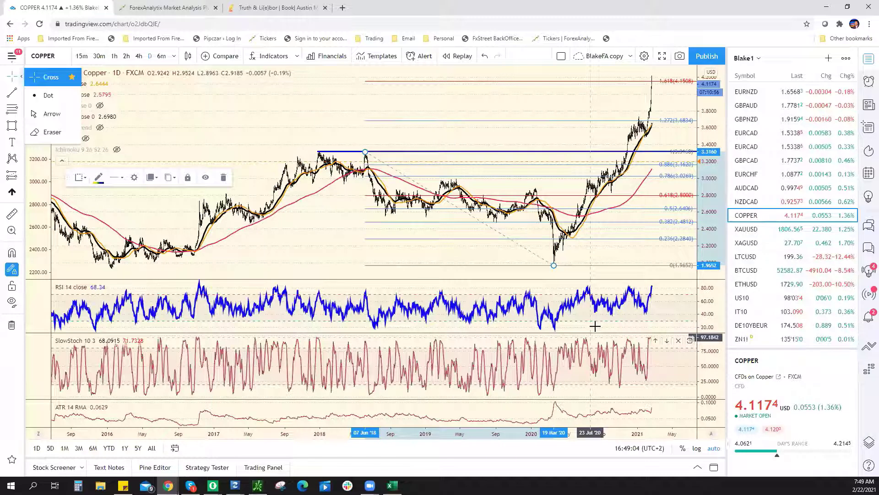
pyautogui.scroll(2, 595, 325)
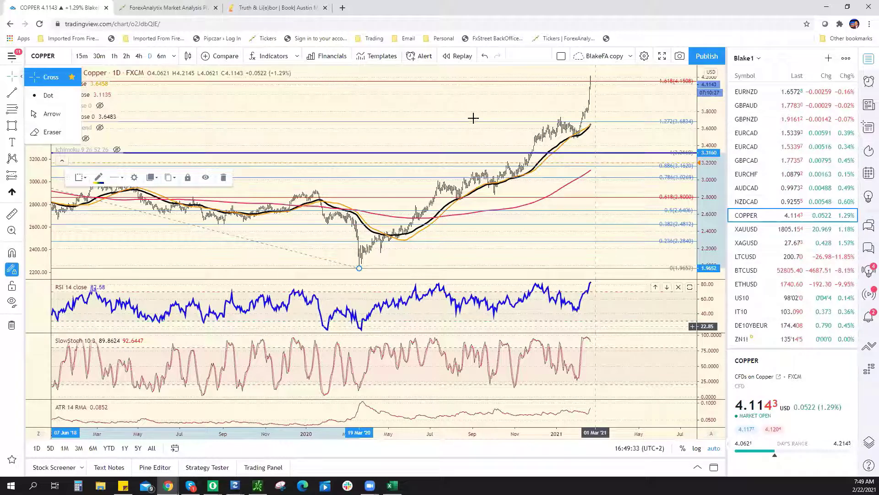
pyautogui.scroll(3, 528, 88)
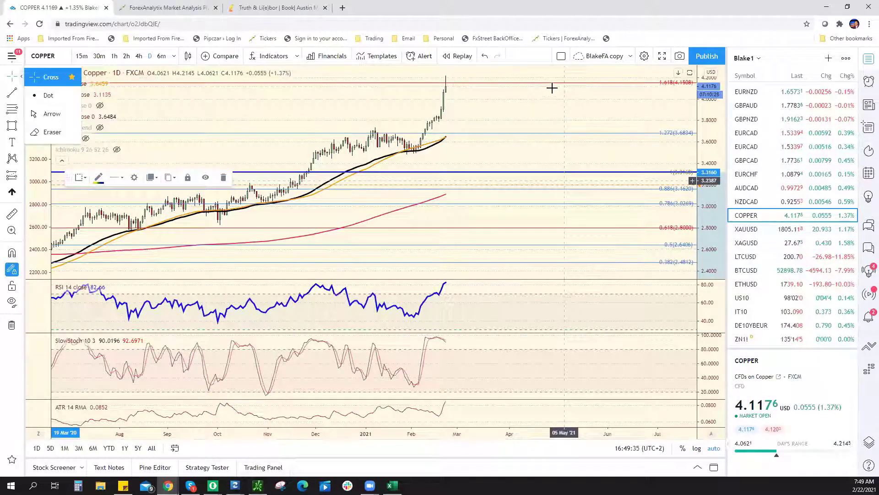
pyautogui.scroll(-5, 567, 110)
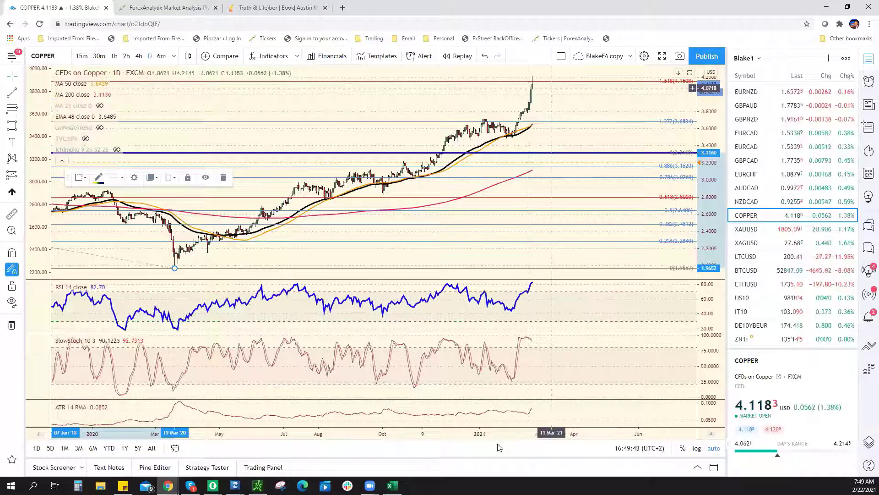
pyautogui.rightClick(549, 90)
pyautogui.click(546, 118)
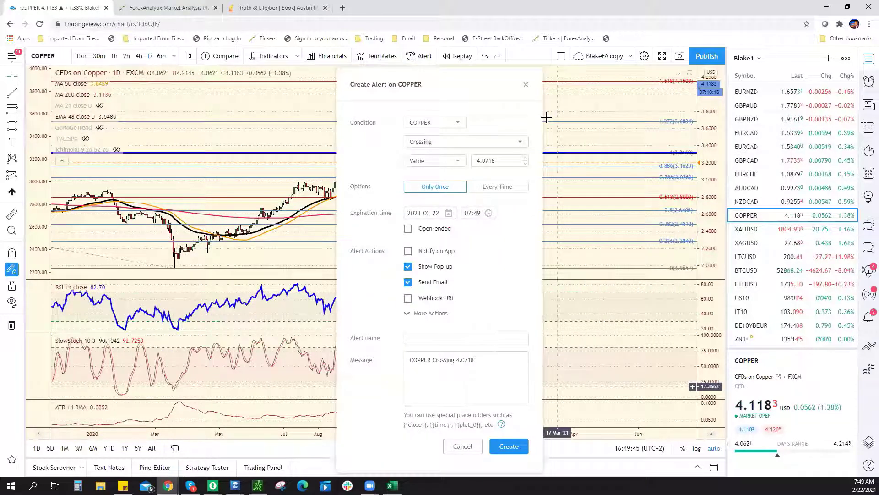
pyautogui.click(544, 92)
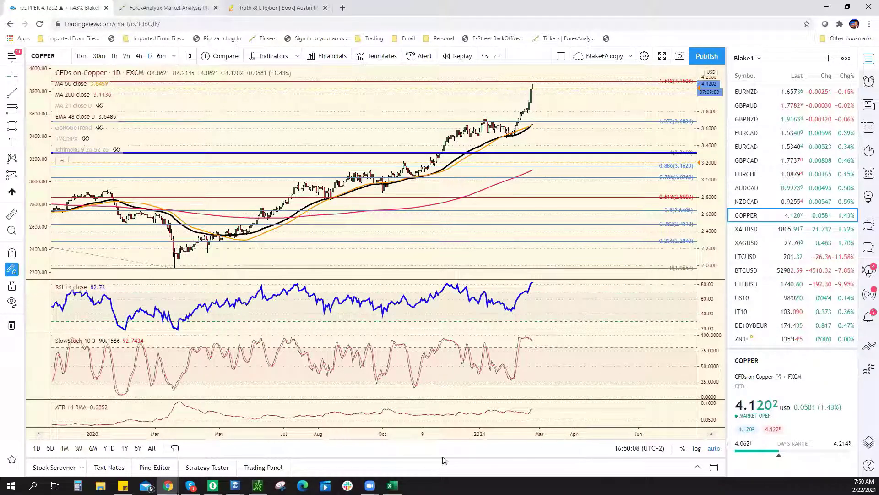
# - Switch to ForexAnalytix, briefly back to the Copper chart, then return to the Active Tickers list
pyautogui.hotkey('ctrl', 'Tab')
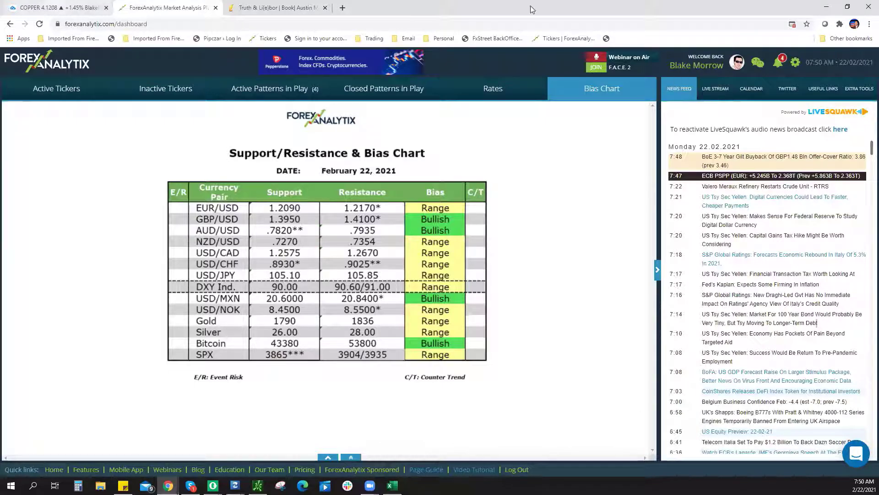
pyautogui.hotkey('ctrl', 'shift', 'Tab')
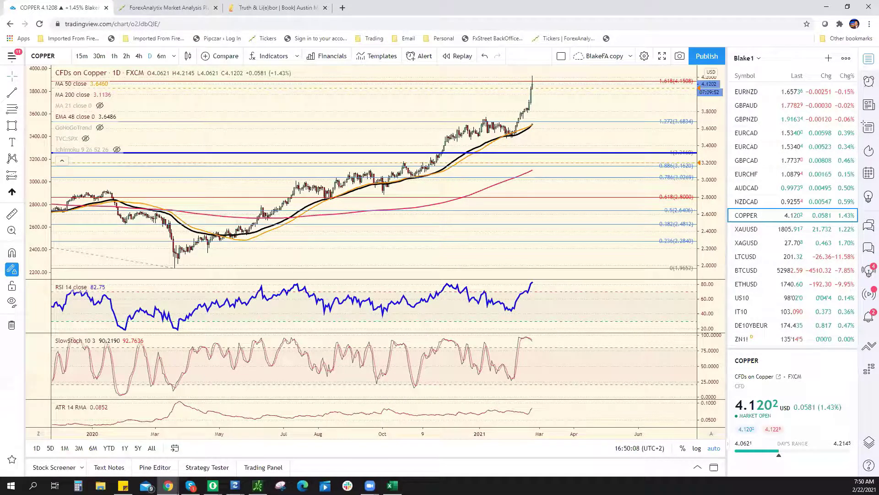
pyautogui.hotkey('ctrl', 'Tab')
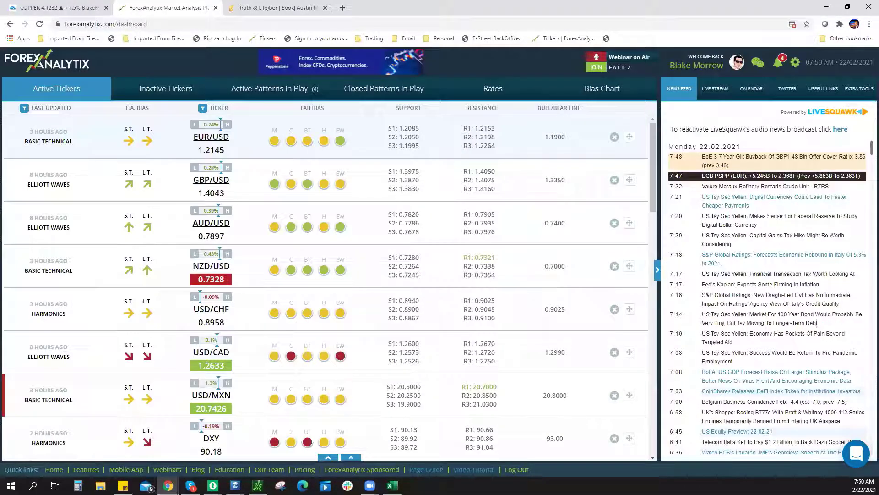